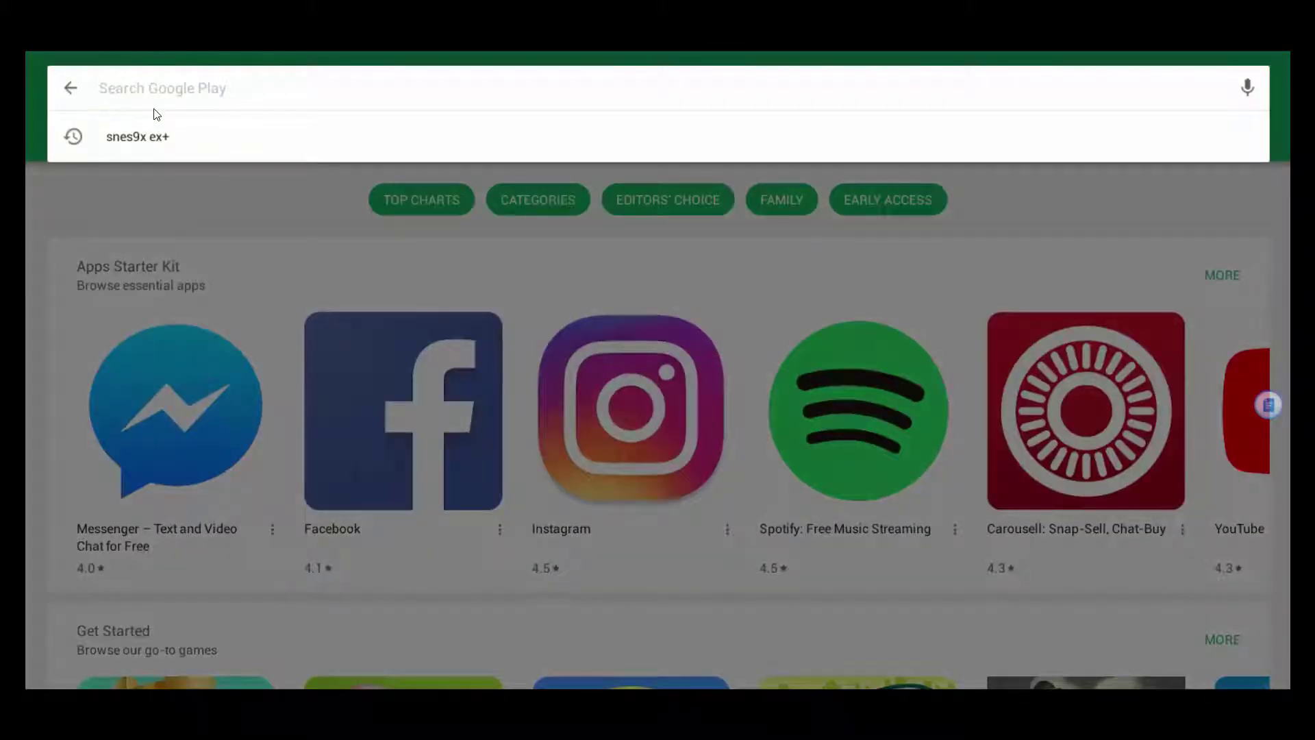
Step: Search the Play Store for 'snes9x ex+', install Snes9x EX+ and accept its permissions
type("snes9x")
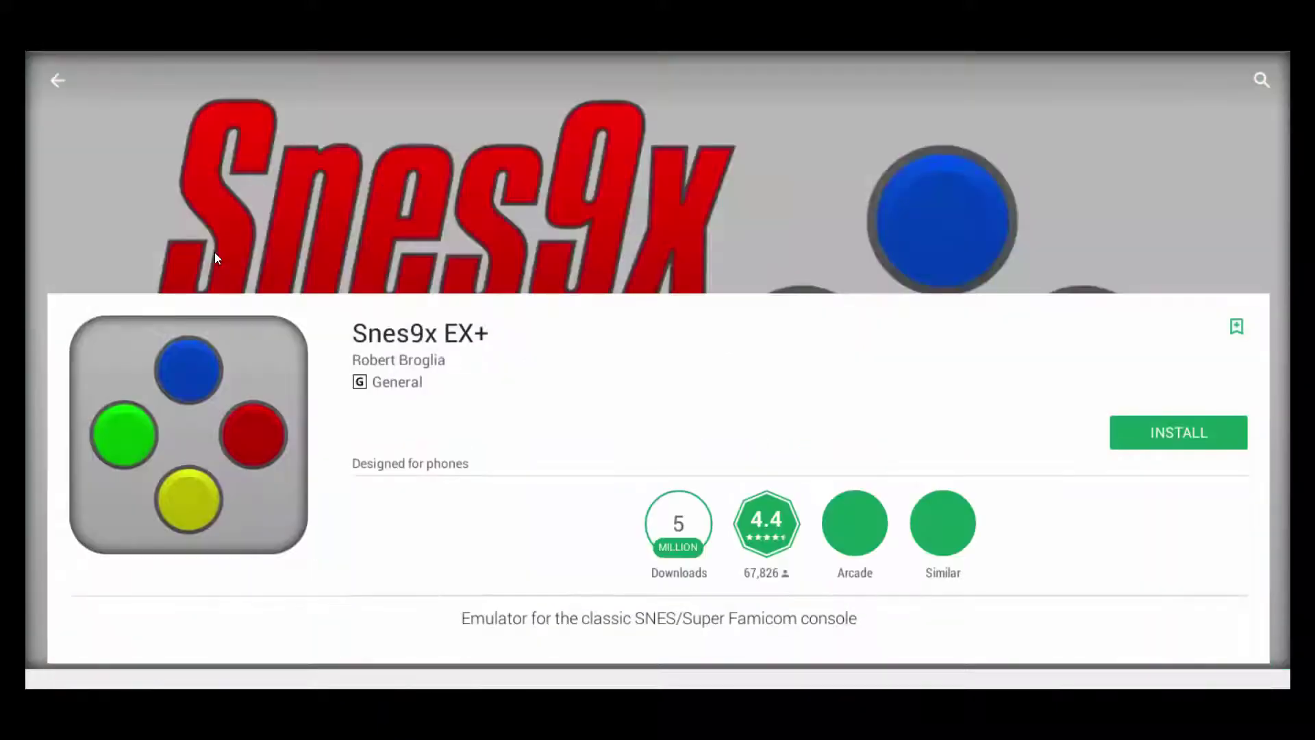
scroll(986, 411, "down", 2)
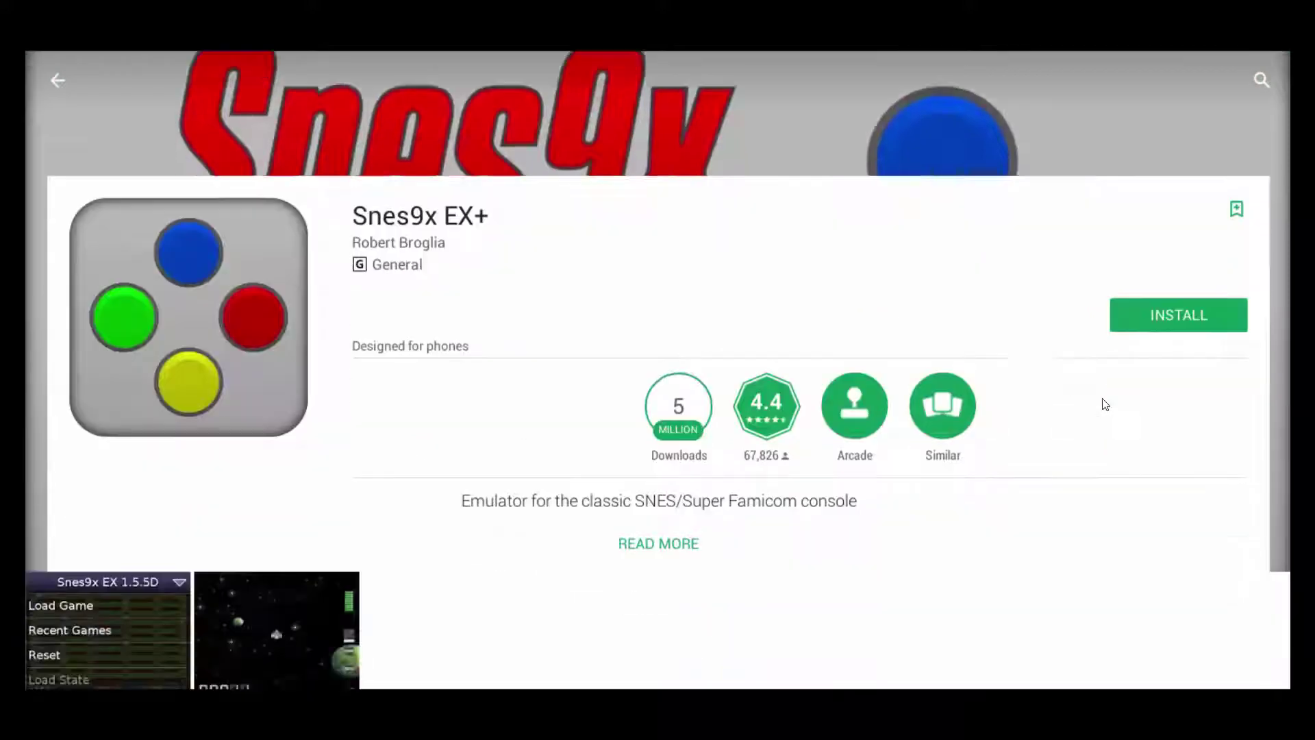
scroll(1105, 404, "down", 2)
left_click(1190, 192)
left_click(779, 454)
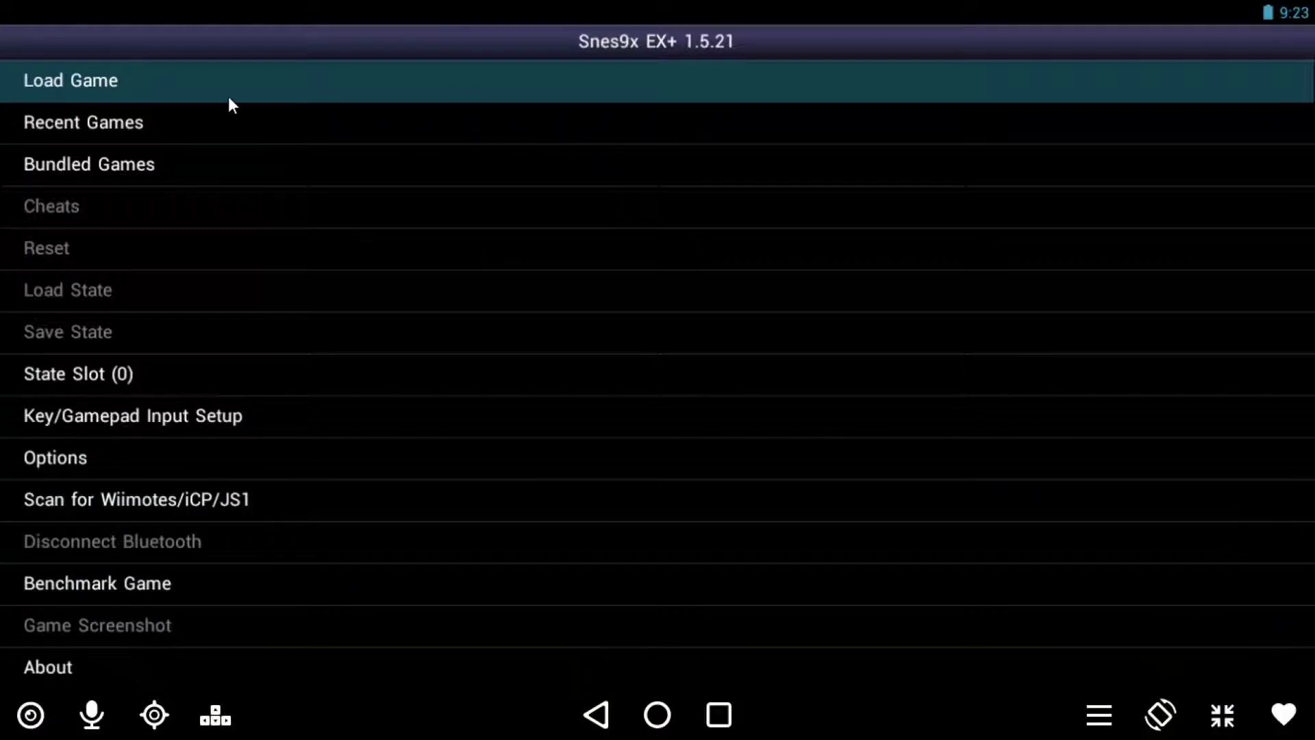
Step: Load 'Donkey Kong Country (U) (V1.2) [!].zip' and continue from its auto-save
left_click(97, 84)
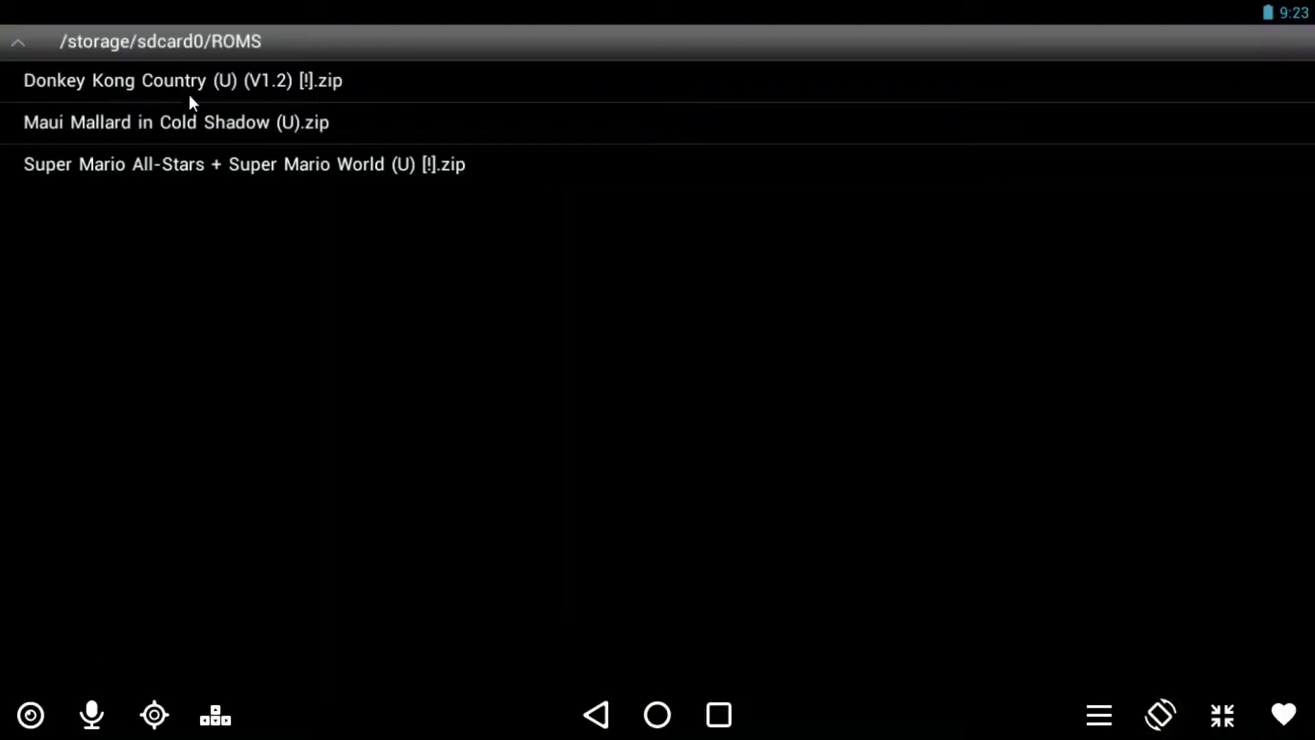
left_click(207, 85)
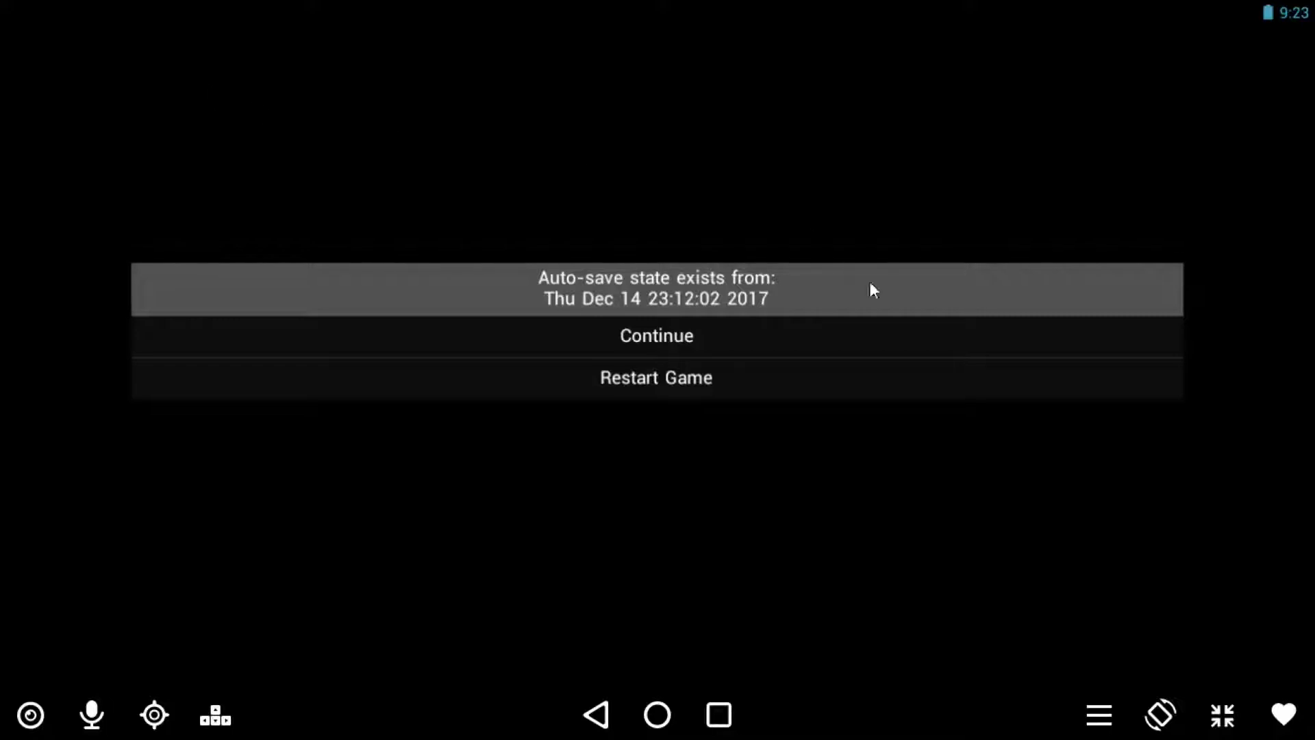
left_click(687, 341)
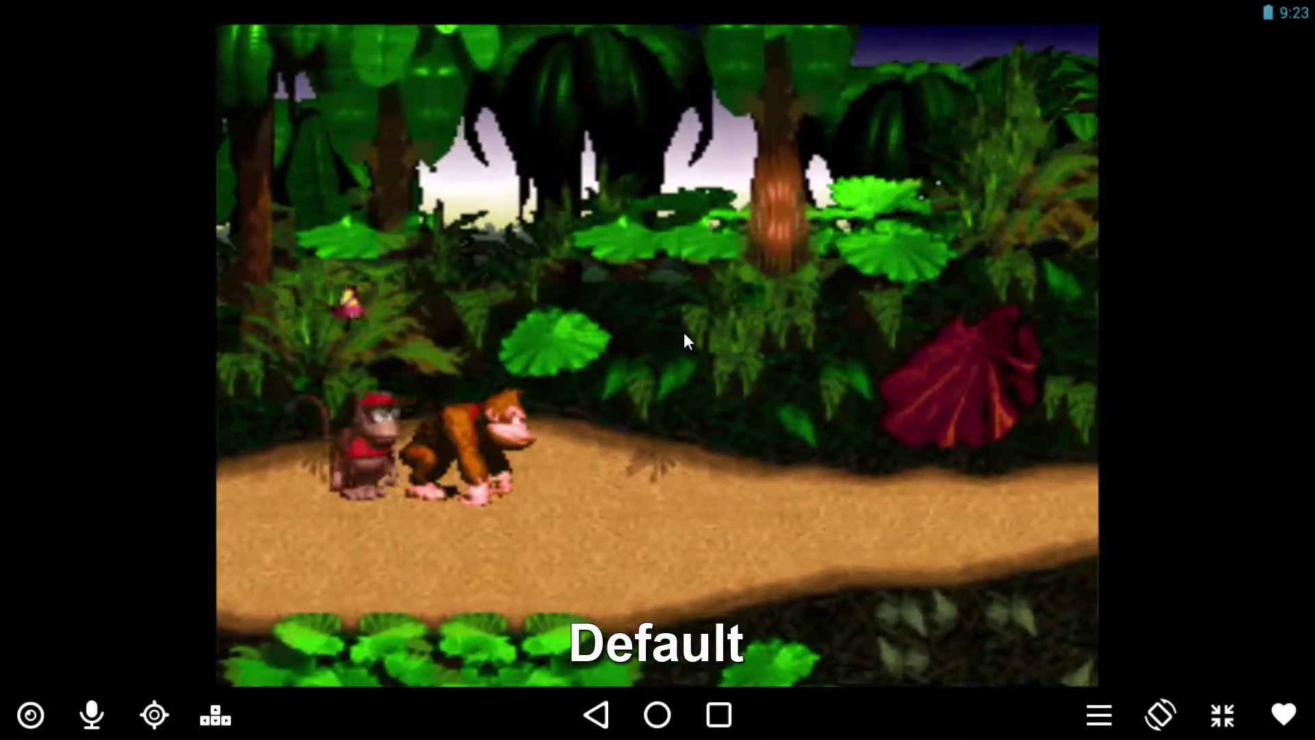
Step: Set Video image interpolation to None and resume Donkey Kong Country
left_click(602, 726)
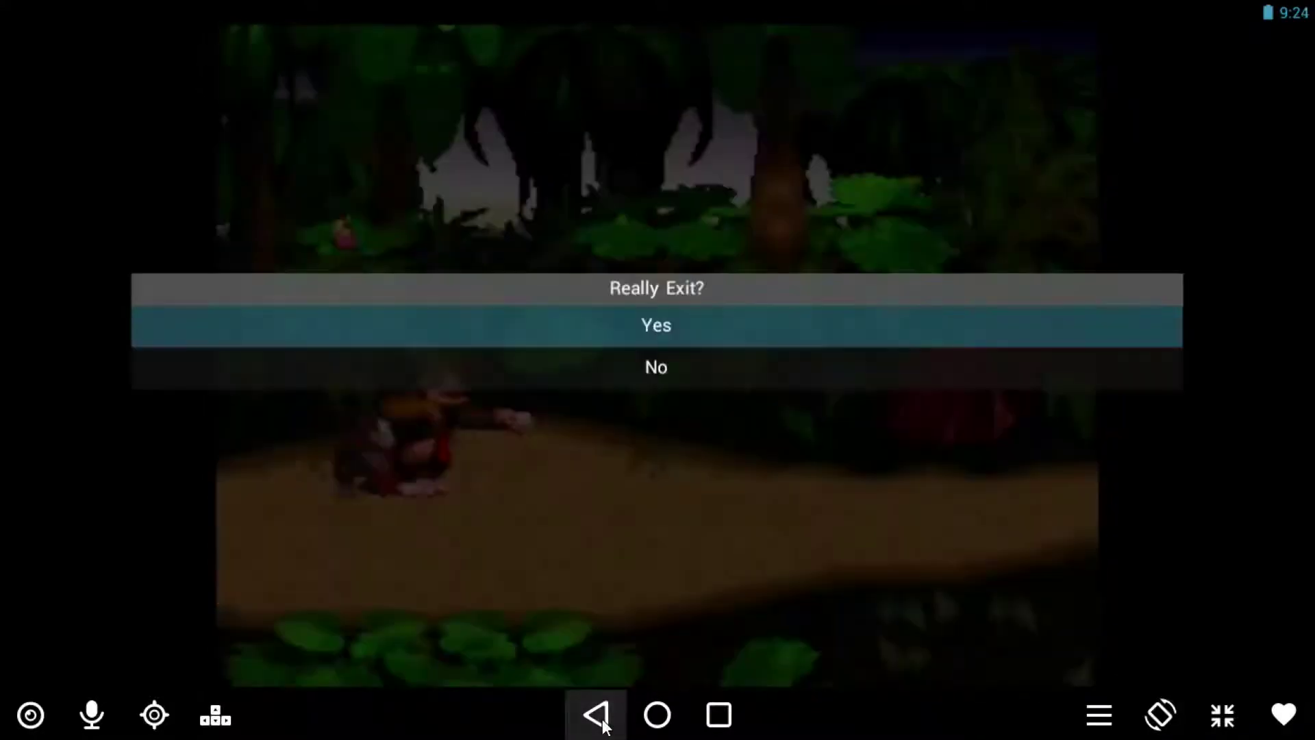
left_click(664, 369)
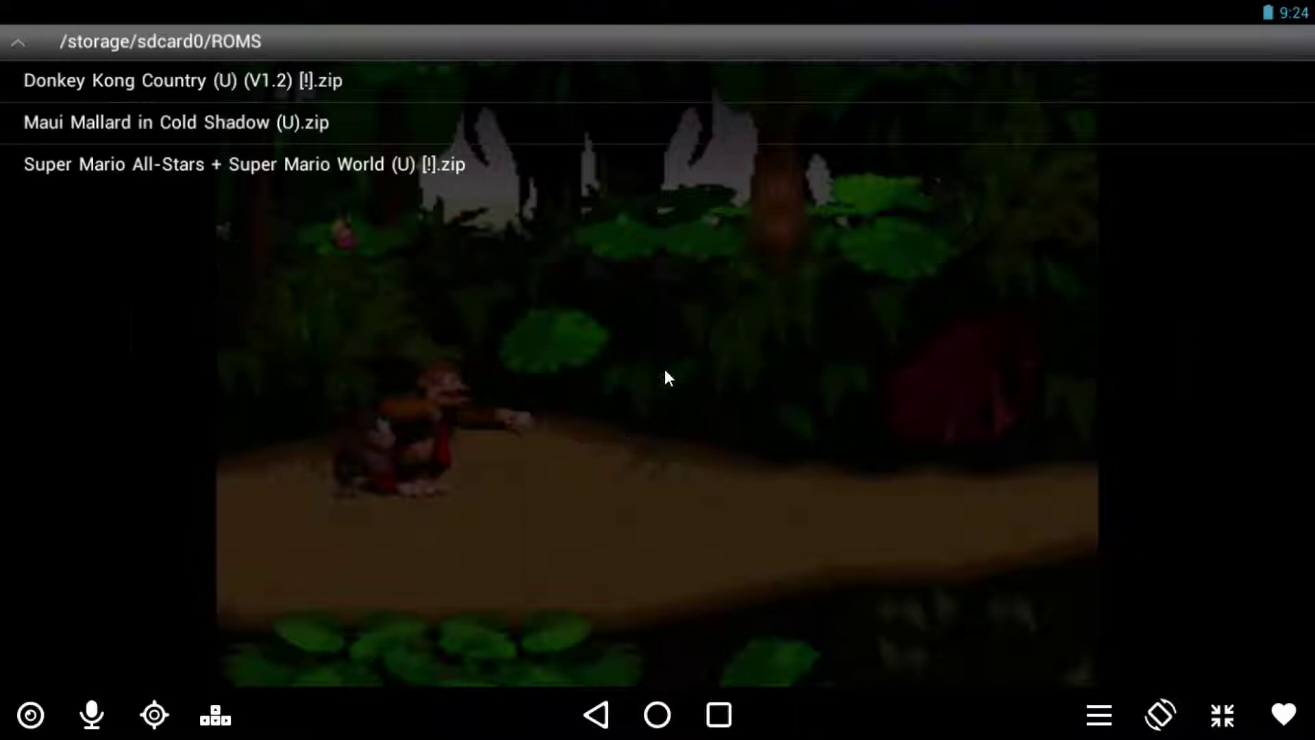
key("Escape")
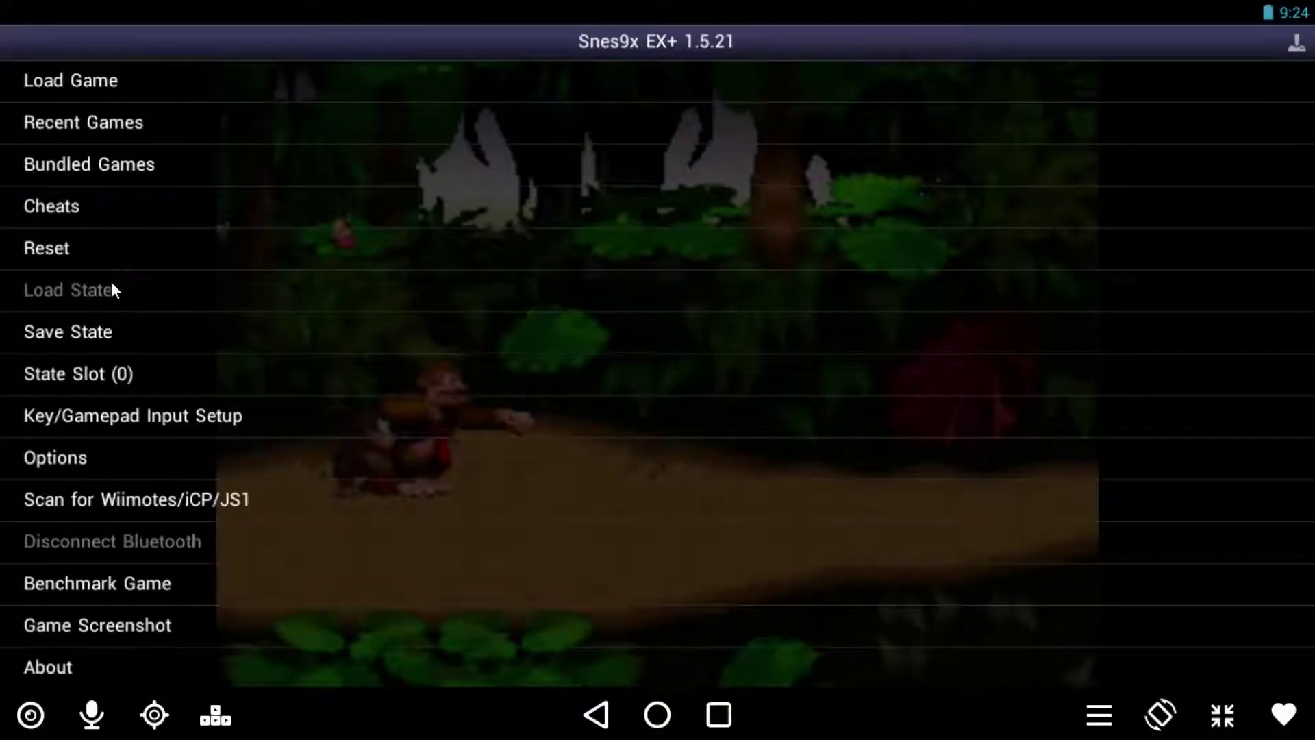
left_click(70, 457)
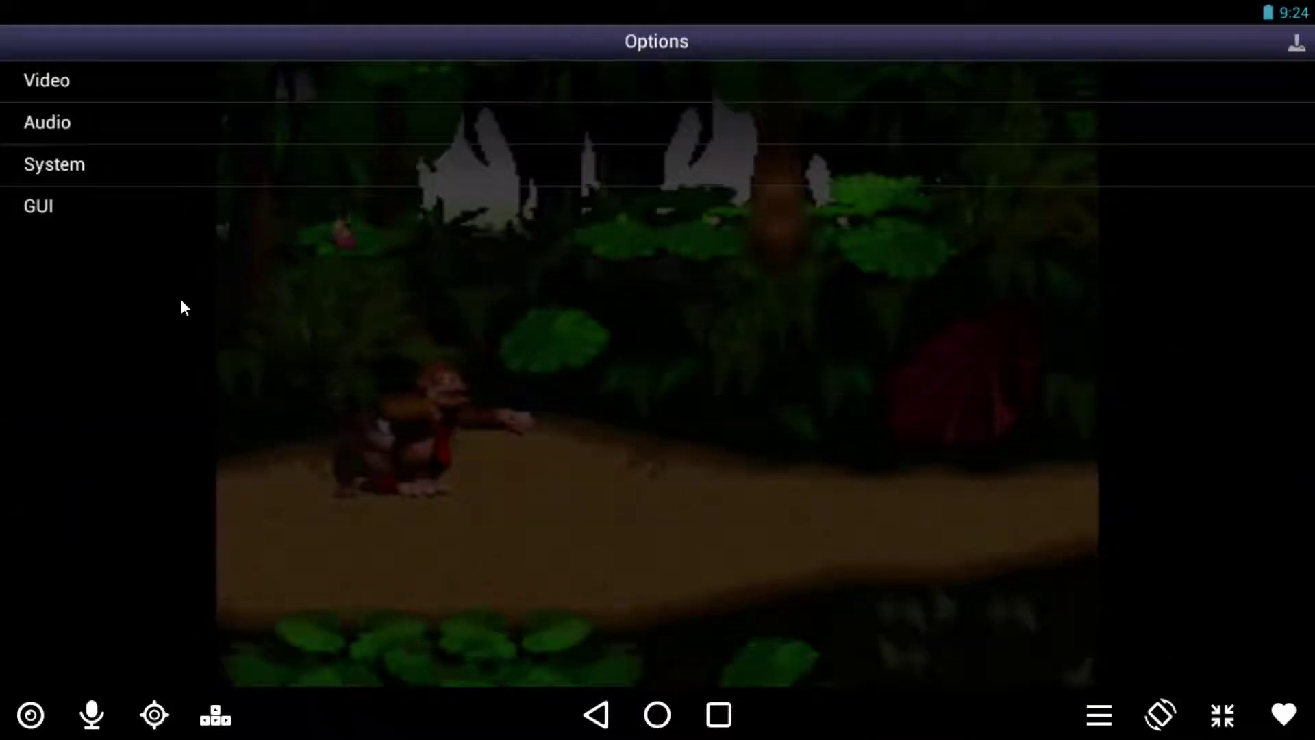
left_click(113, 81)
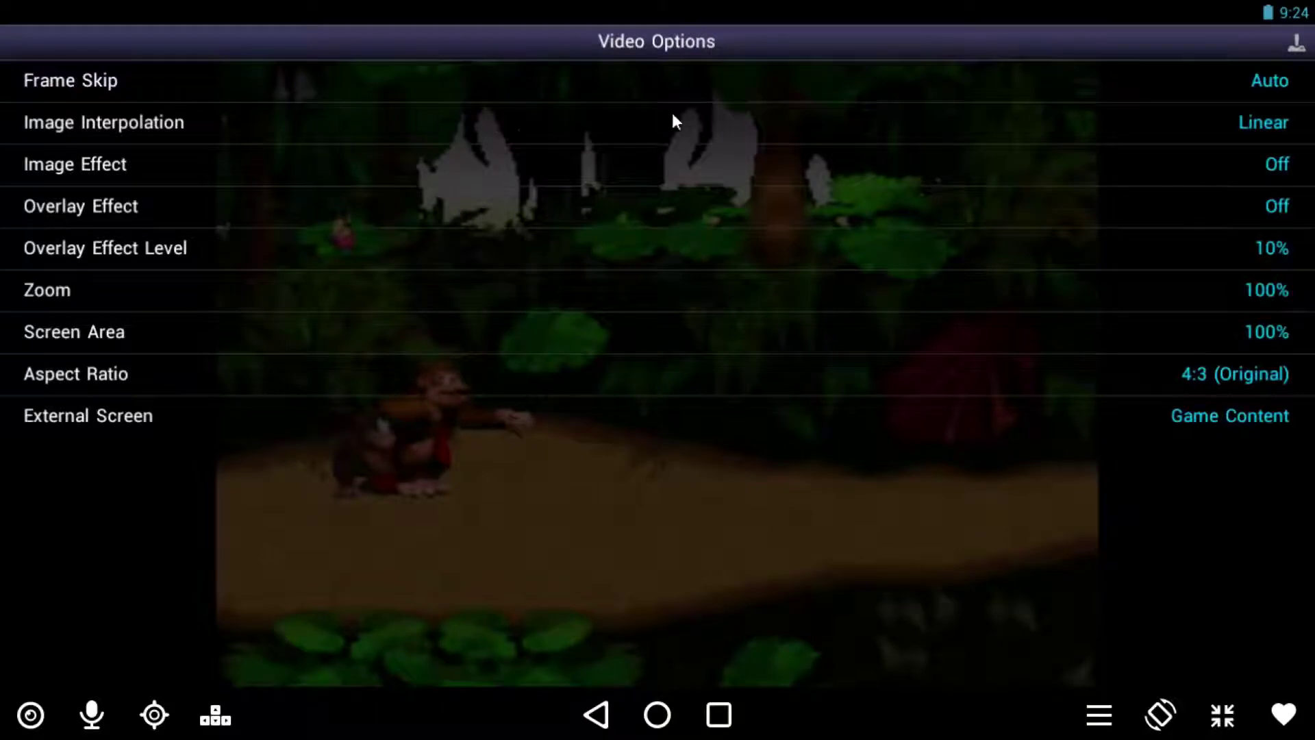
left_click(1277, 125)
left_click(1277, 126)
key("Escape")
key("Escape")
key("Escape")
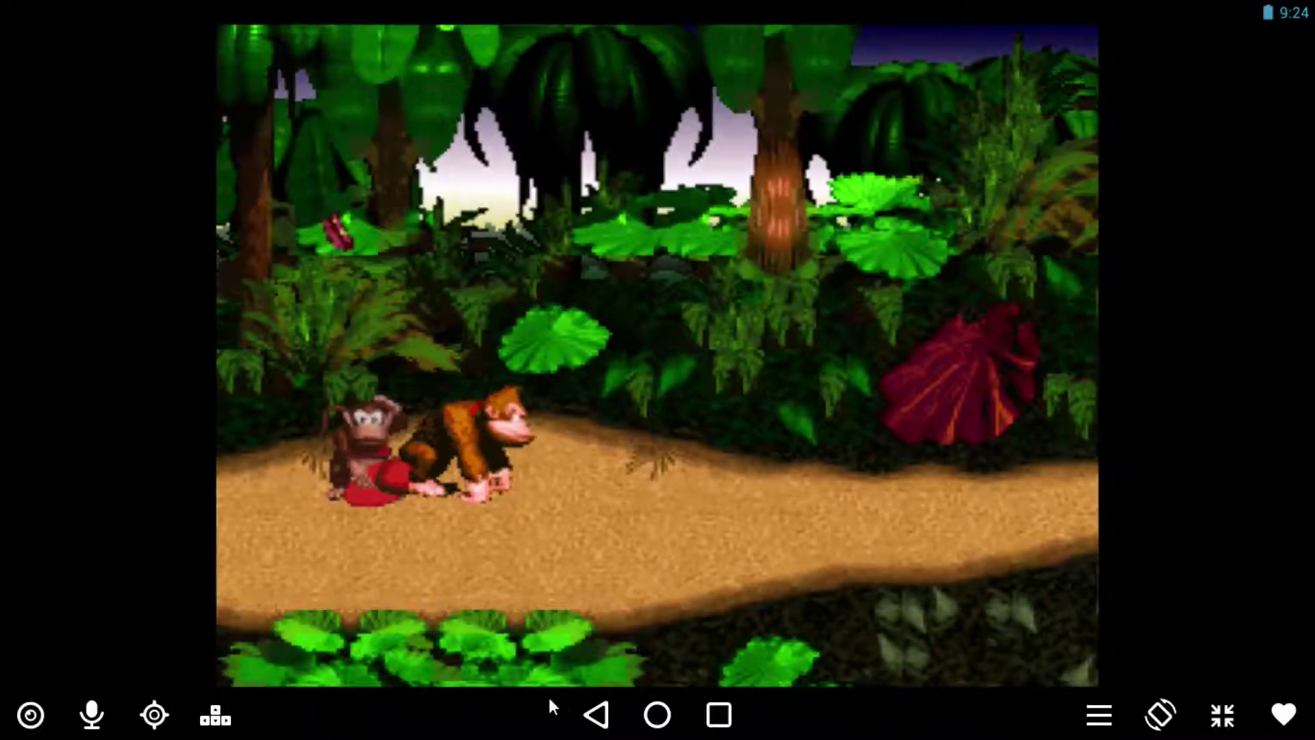
Step: Set the Video overlay effect to Scanlines 2x at 75% level and resume the game
left_click(596, 715)
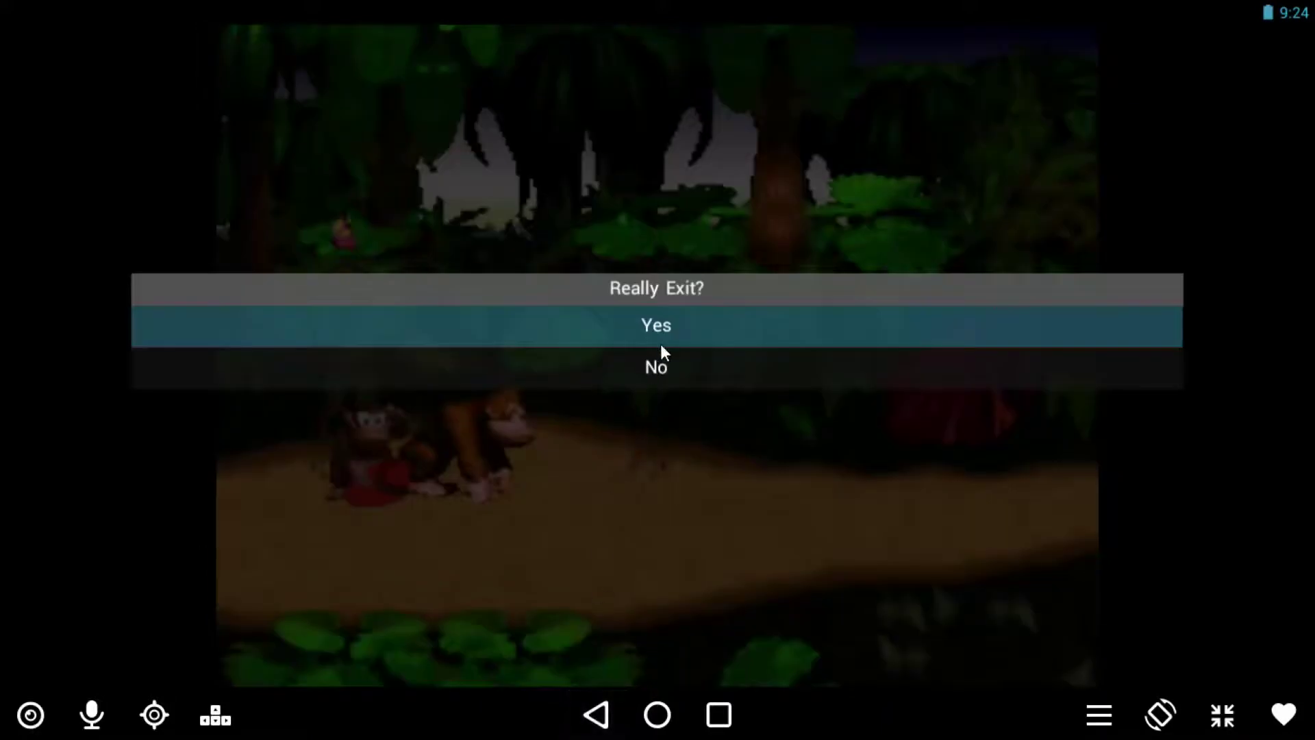
left_click(652, 366)
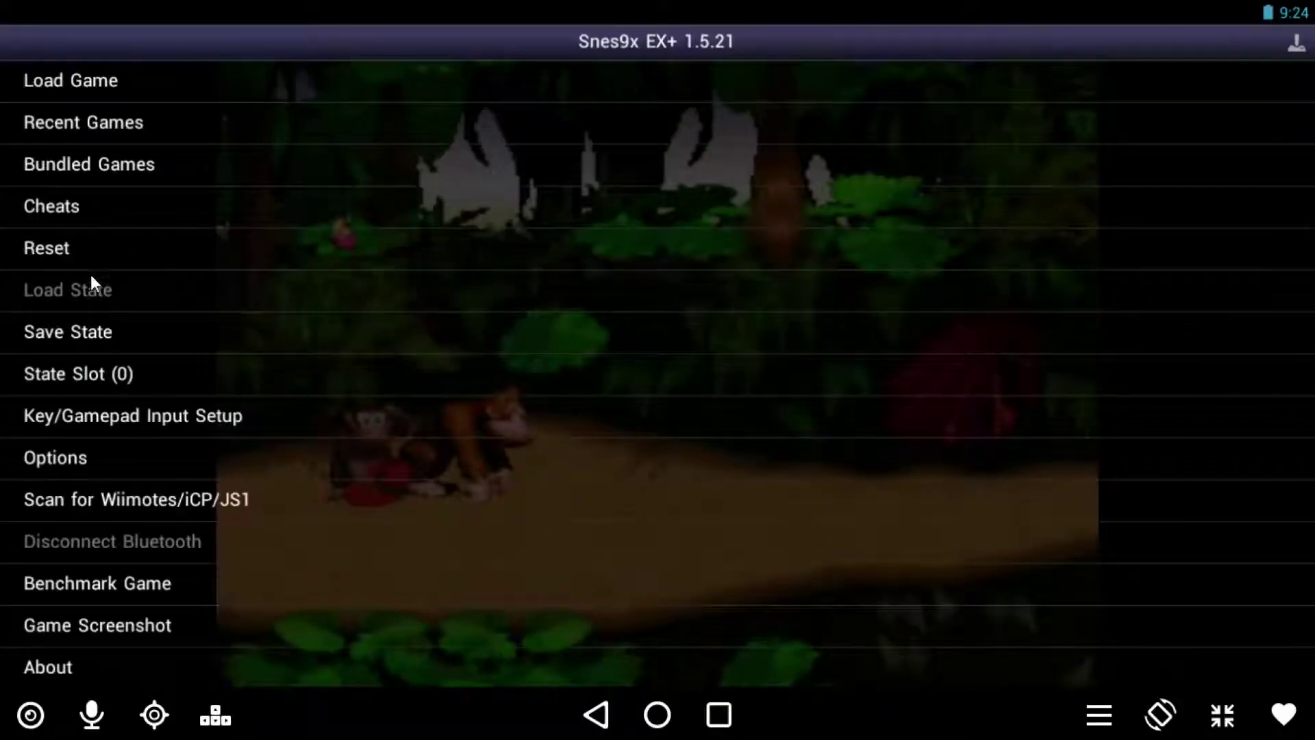
left_click(75, 456)
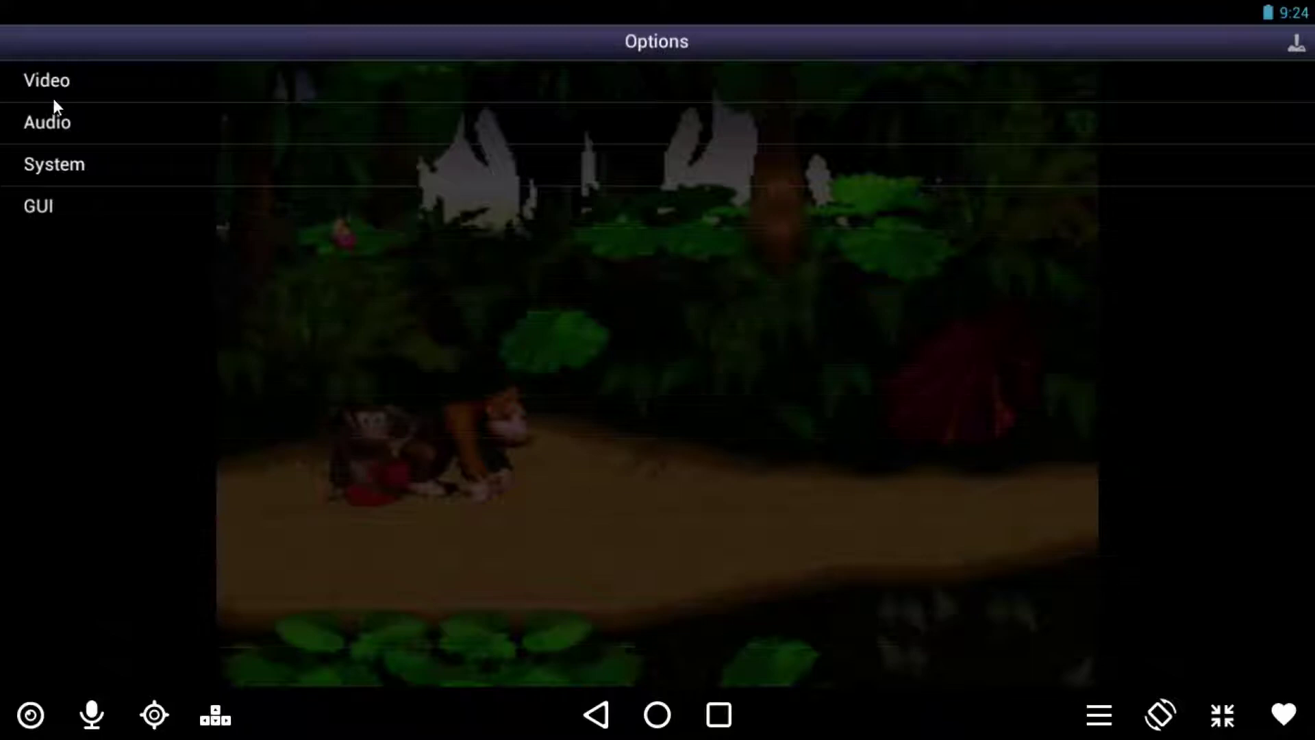
left_click(51, 77)
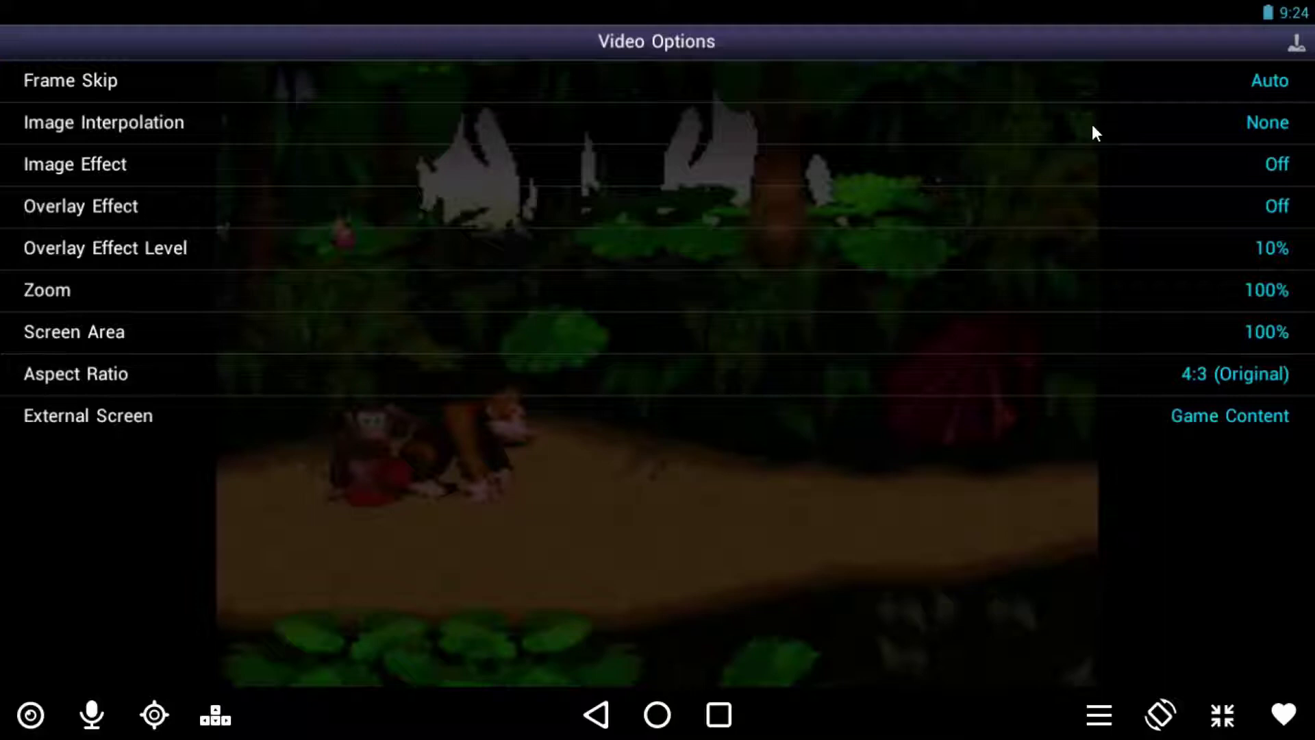
left_click(1204, 205)
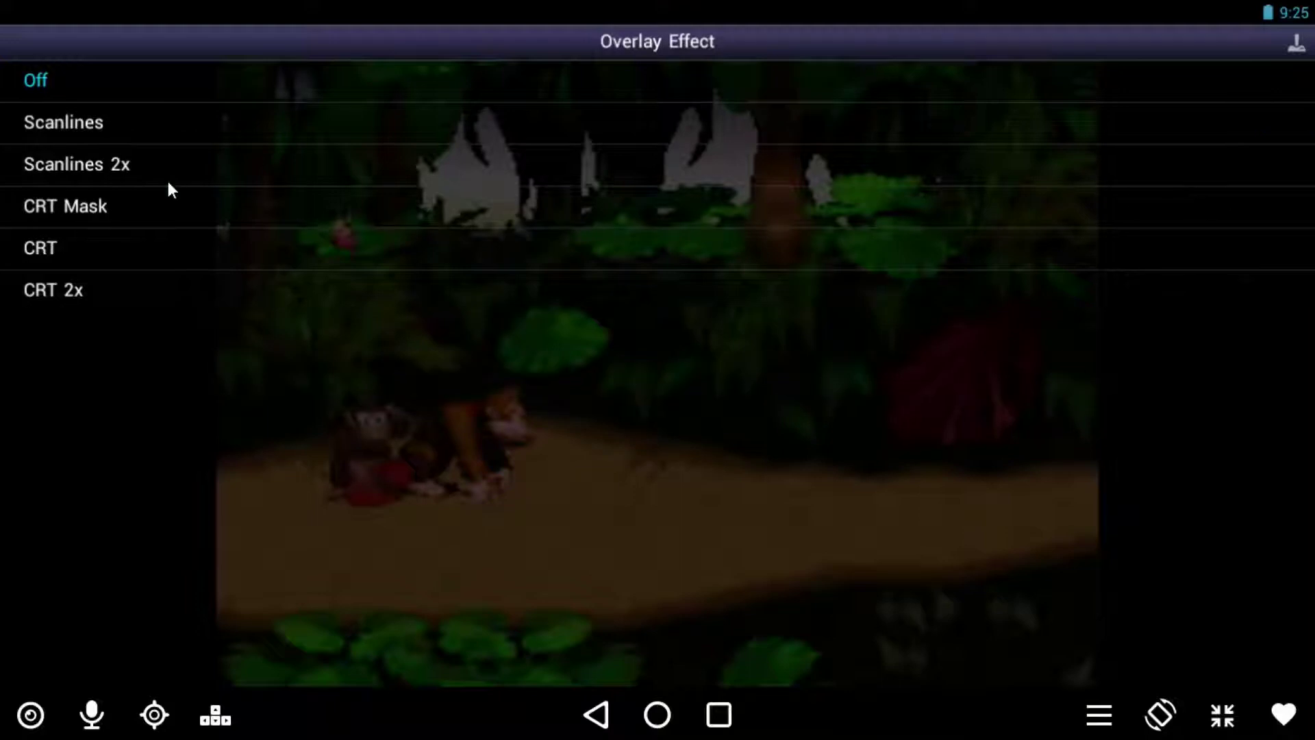
left_click(91, 164)
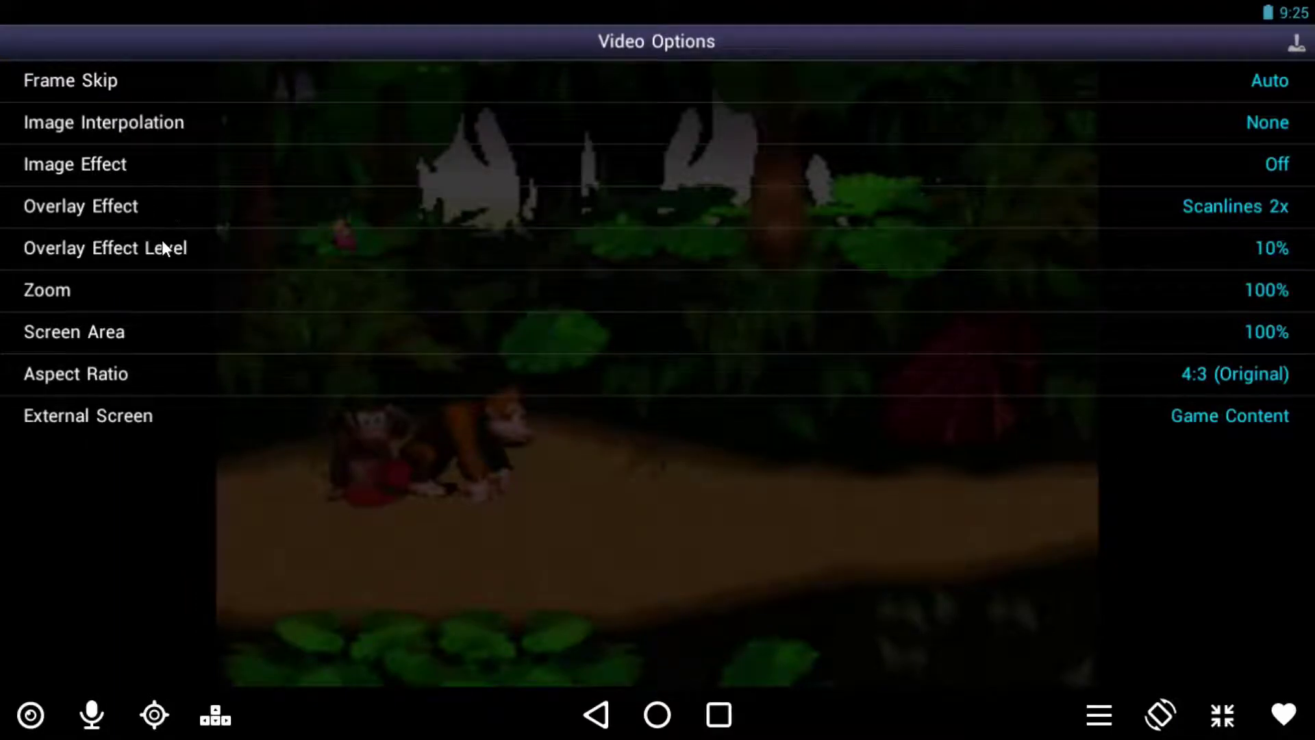
left_click(412, 267)
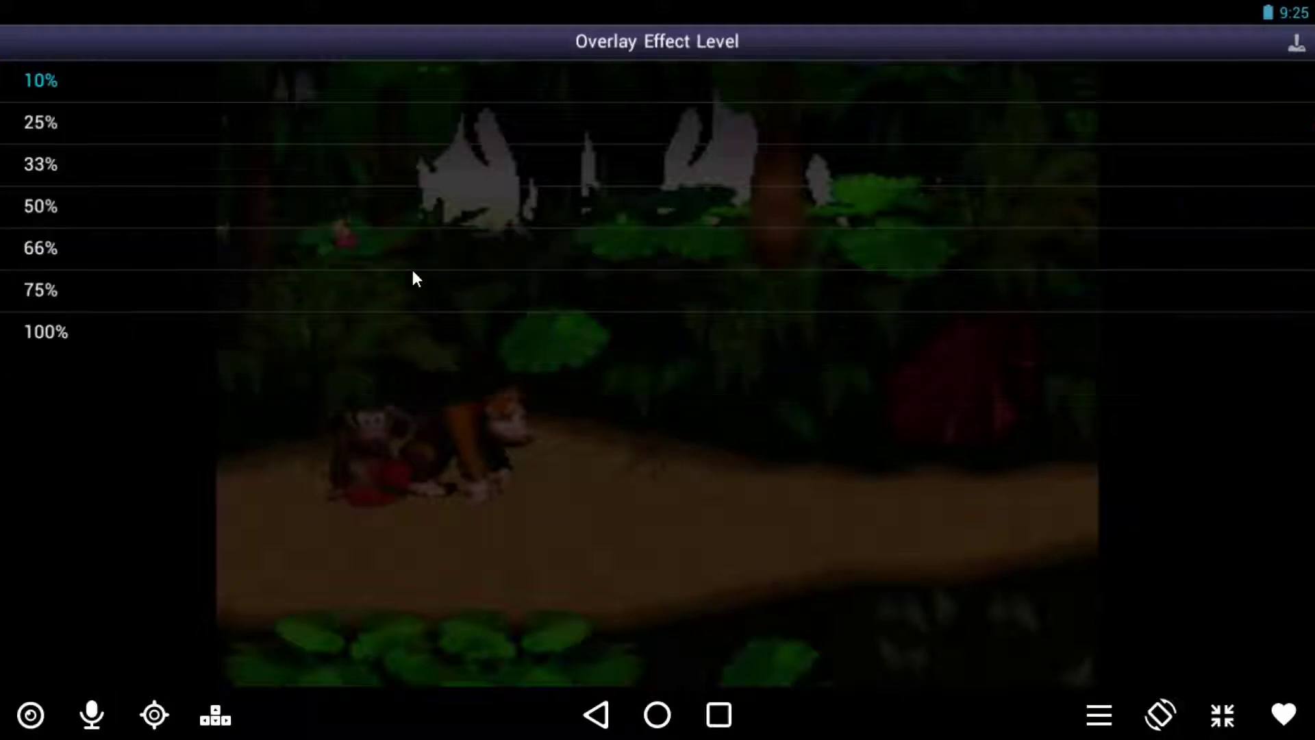
left_click(259, 291)
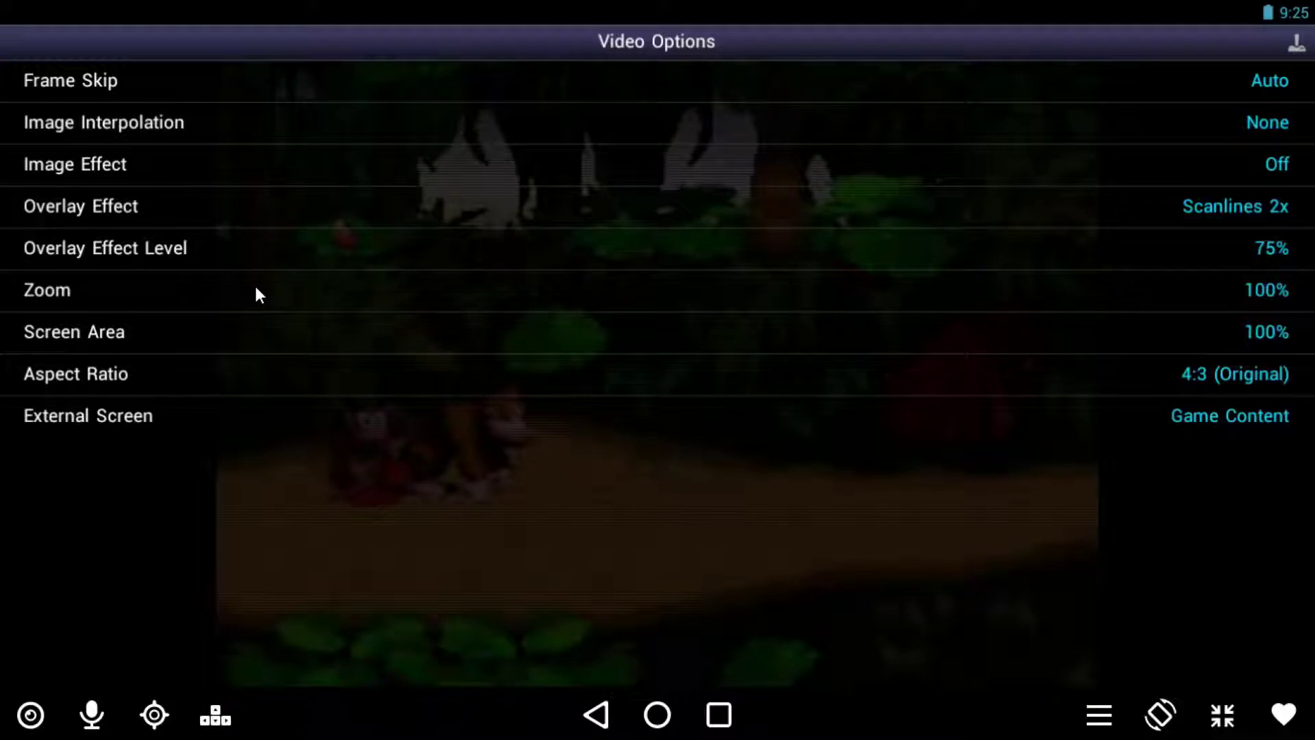
key("Escape")
key("Escape")
key("Escape")
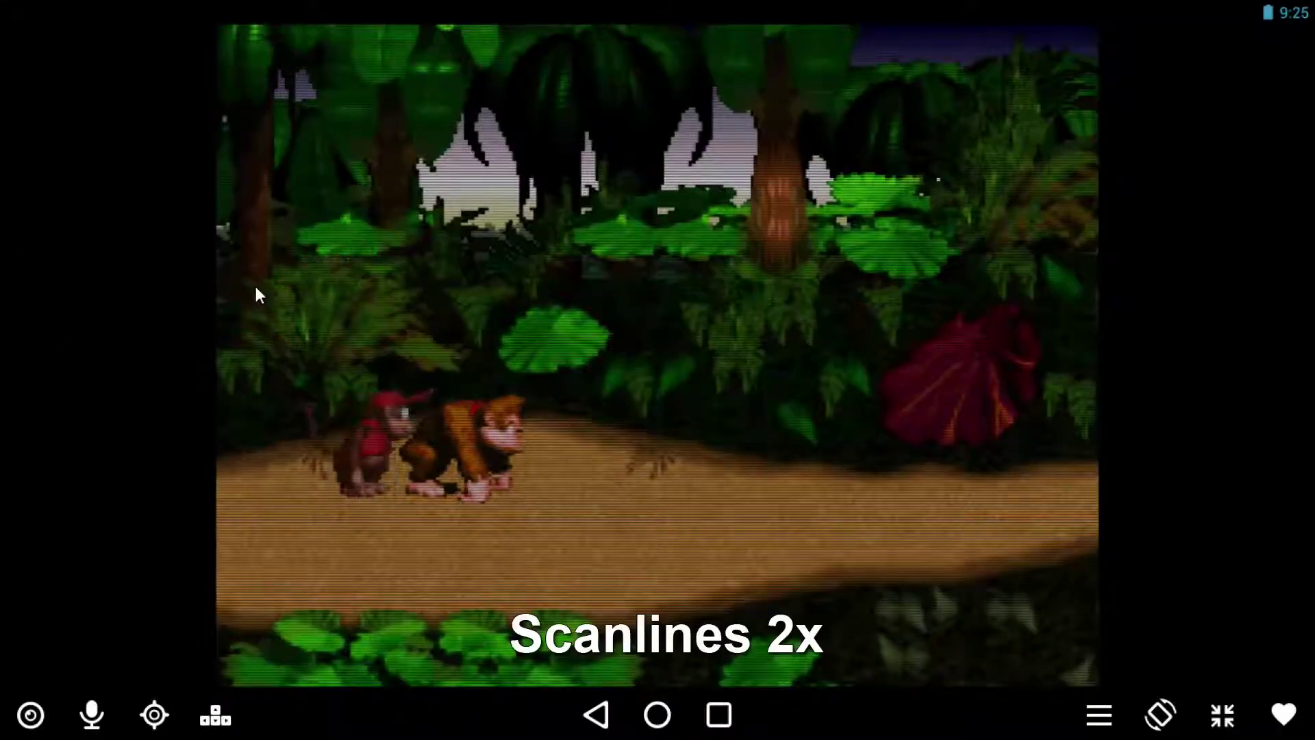
Step: Walk Donkey Kong right with scanlines showing, then bring up the Really Exit? prompt
key("Right")
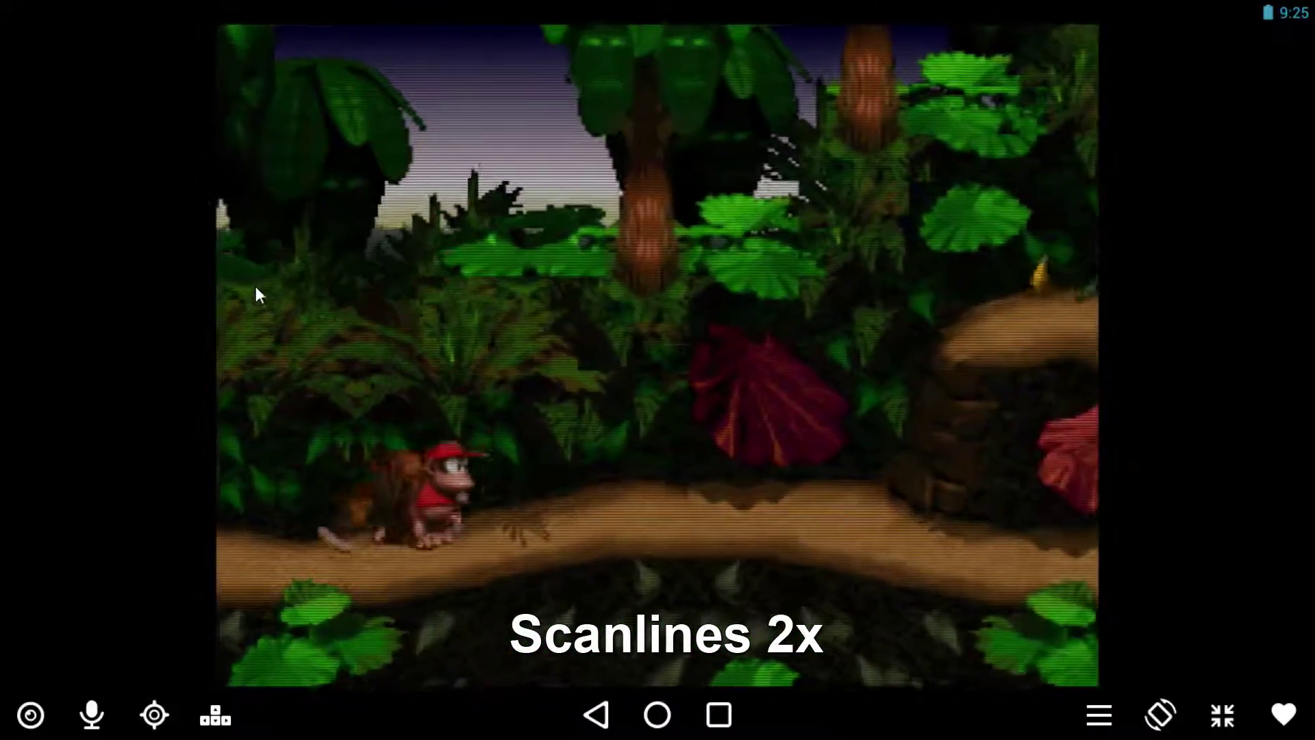
left_click(596, 712)
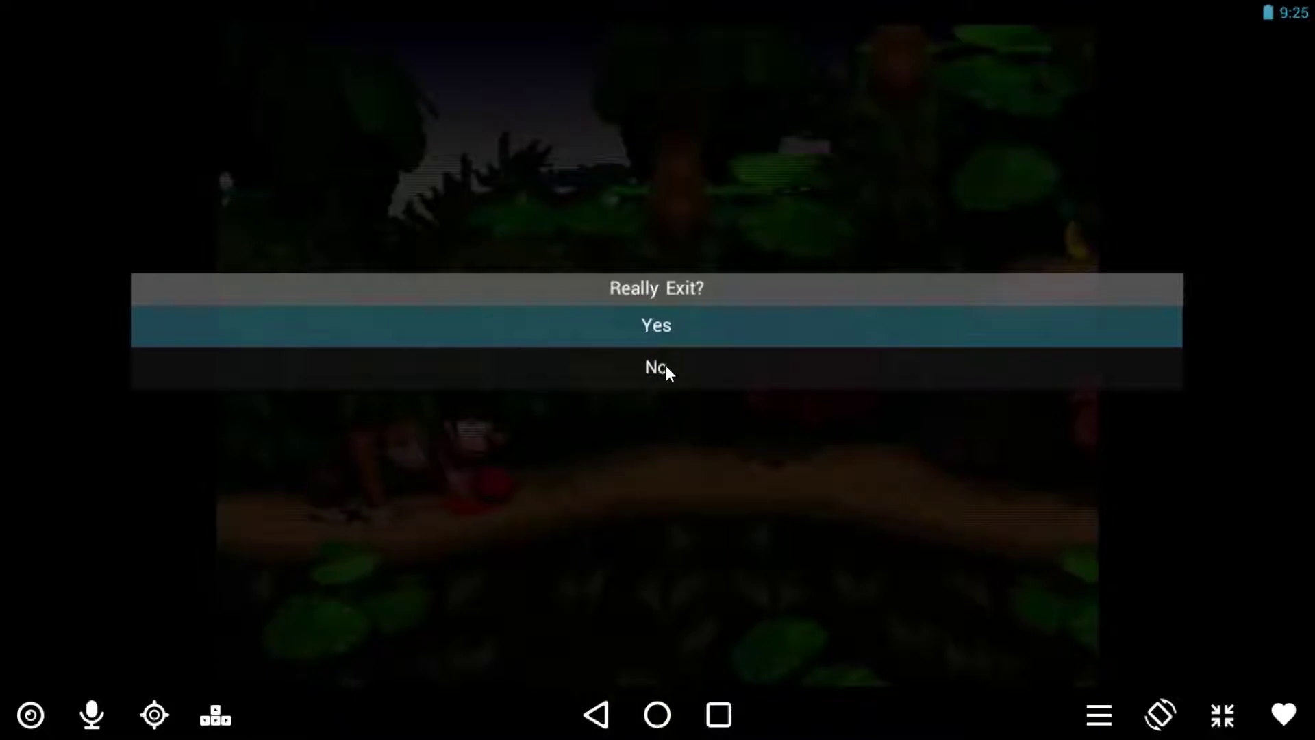
Step: Change the overlay effect to CRT Mask with a 50% level and resume Donkey Kong Country
left_click(665, 367)
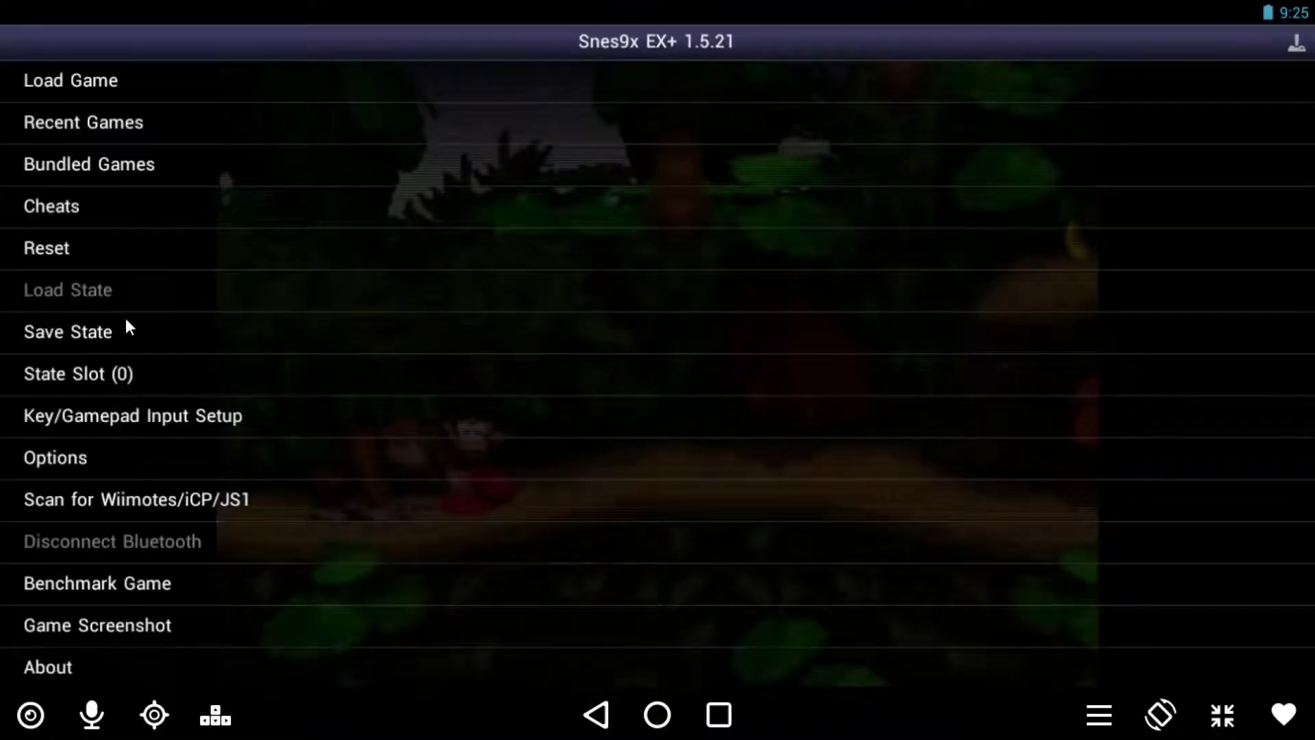
left_click(42, 458)
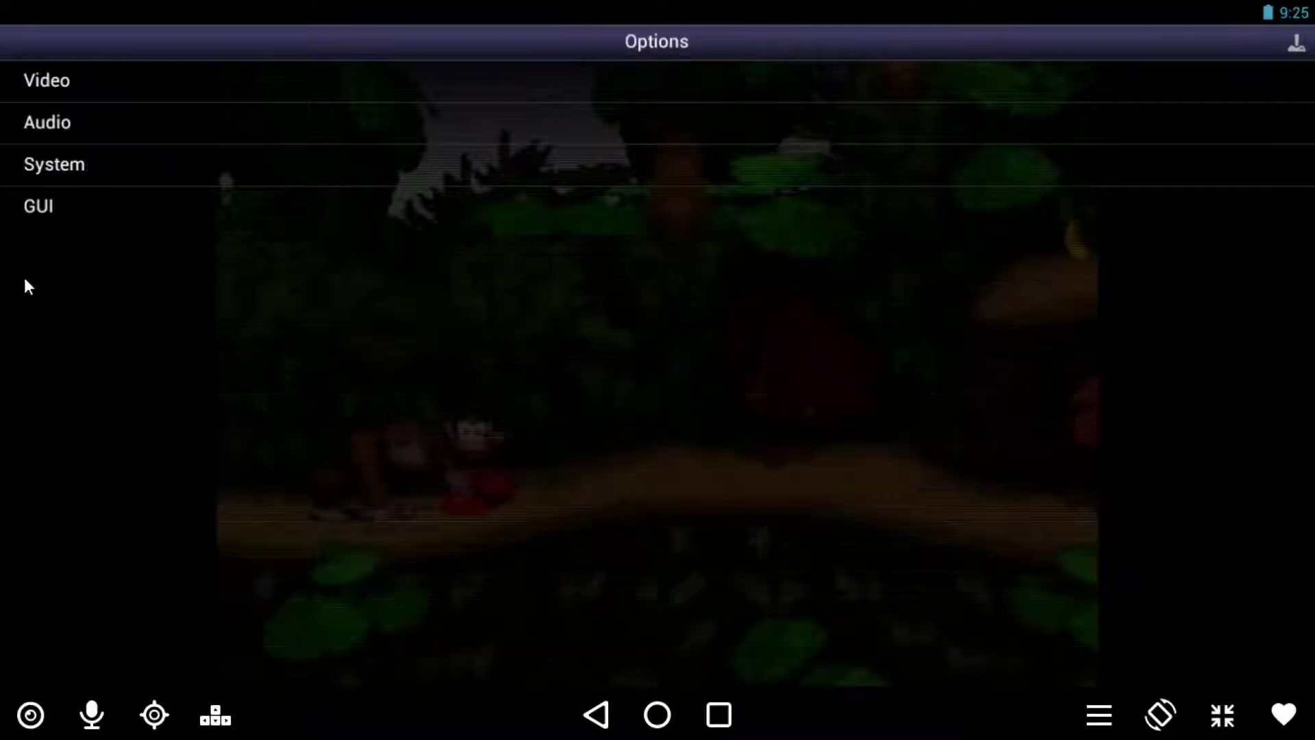
left_click(68, 75)
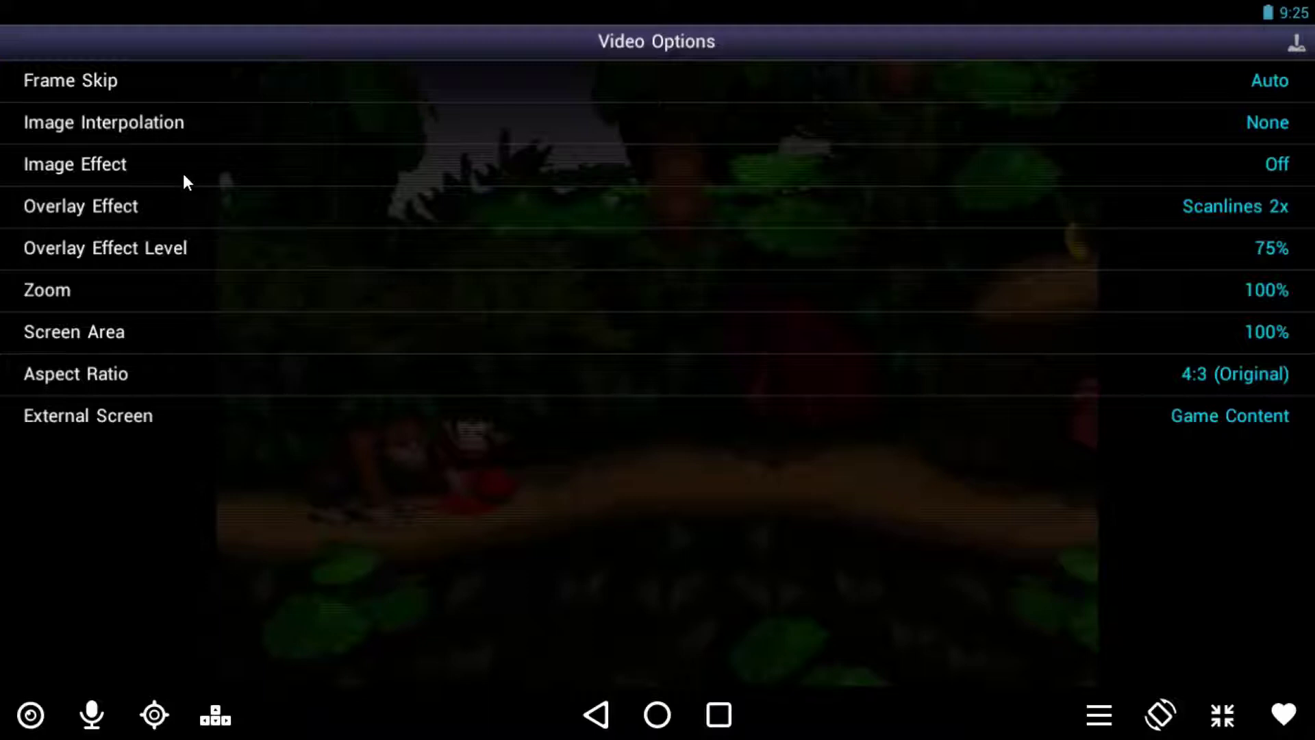
left_click(160, 209)
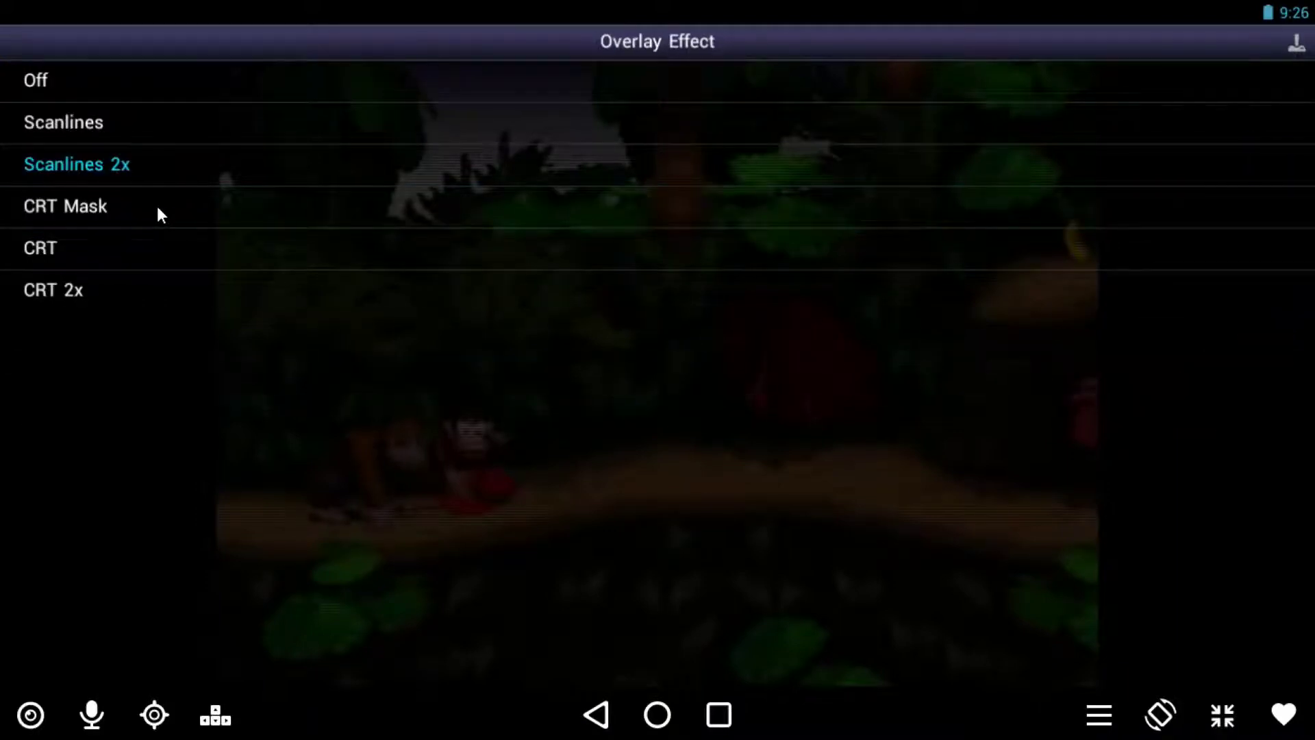
left_click(80, 205)
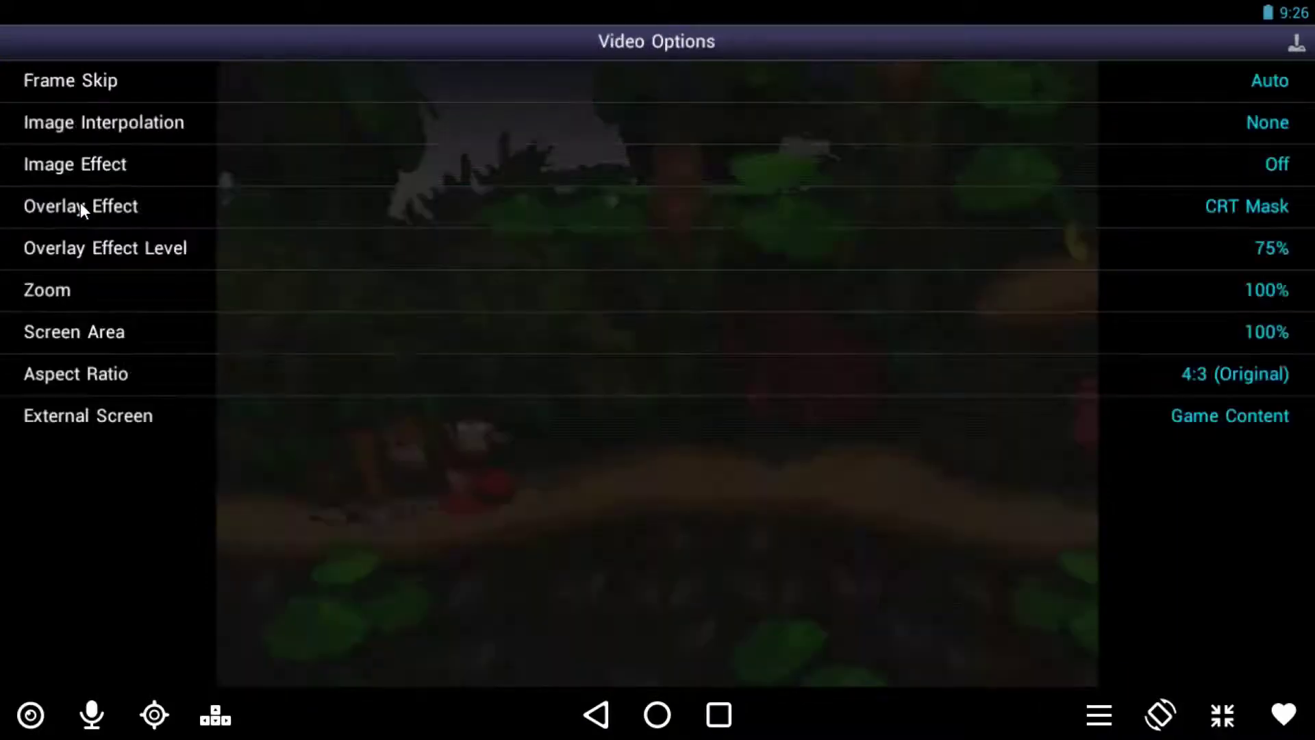
left_click(176, 252)
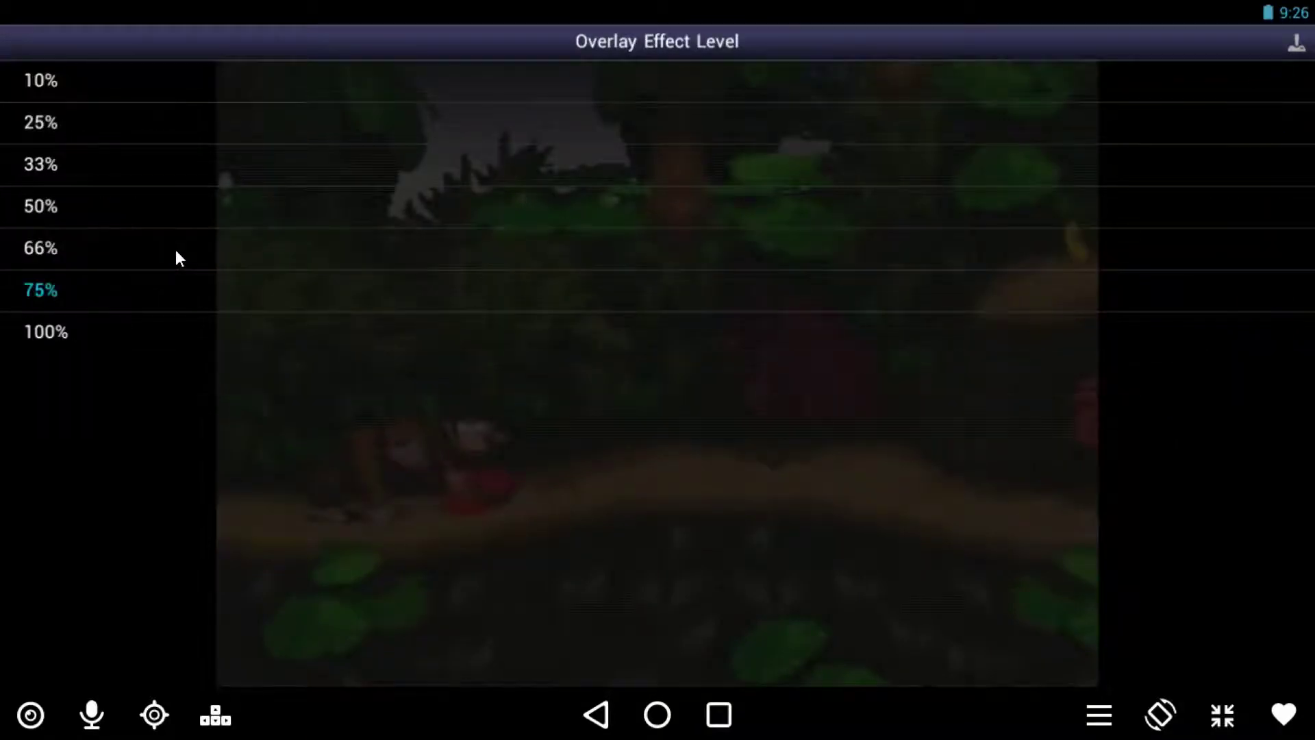
left_click(81, 208)
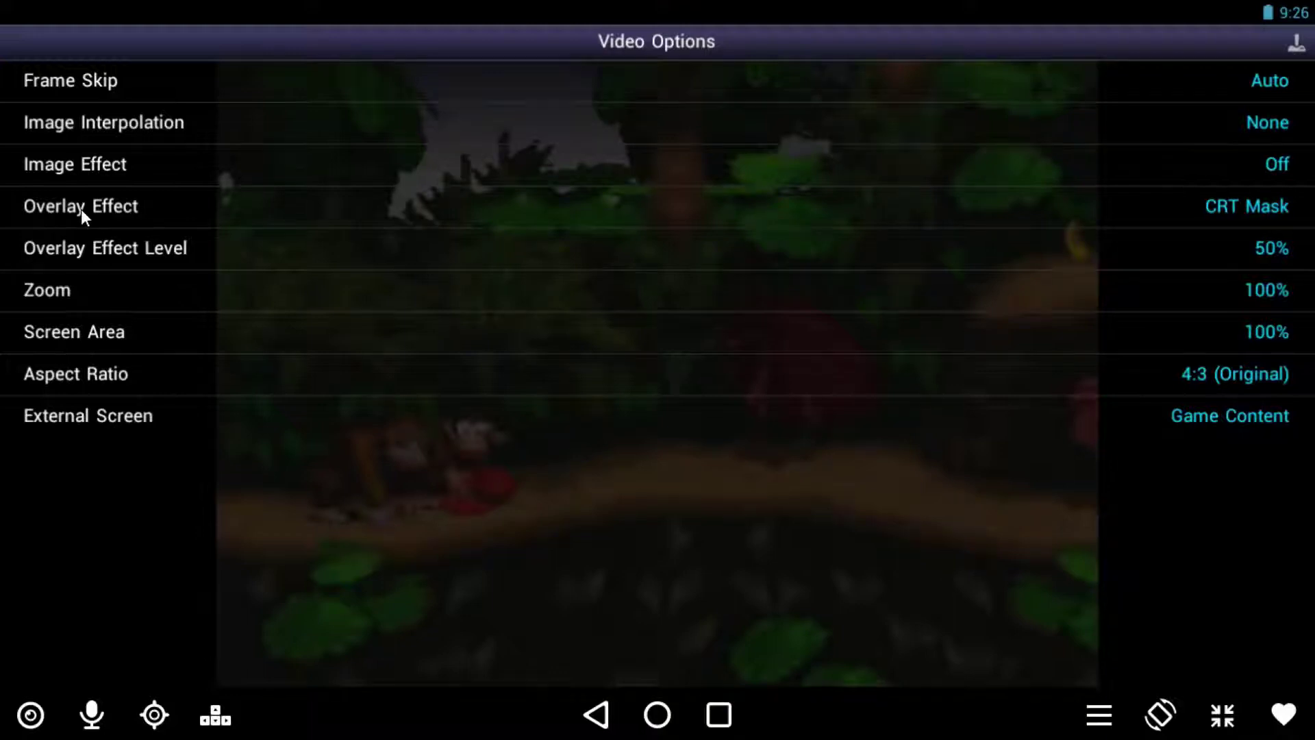
key("Escape")
key("Escape")
key("Escape")
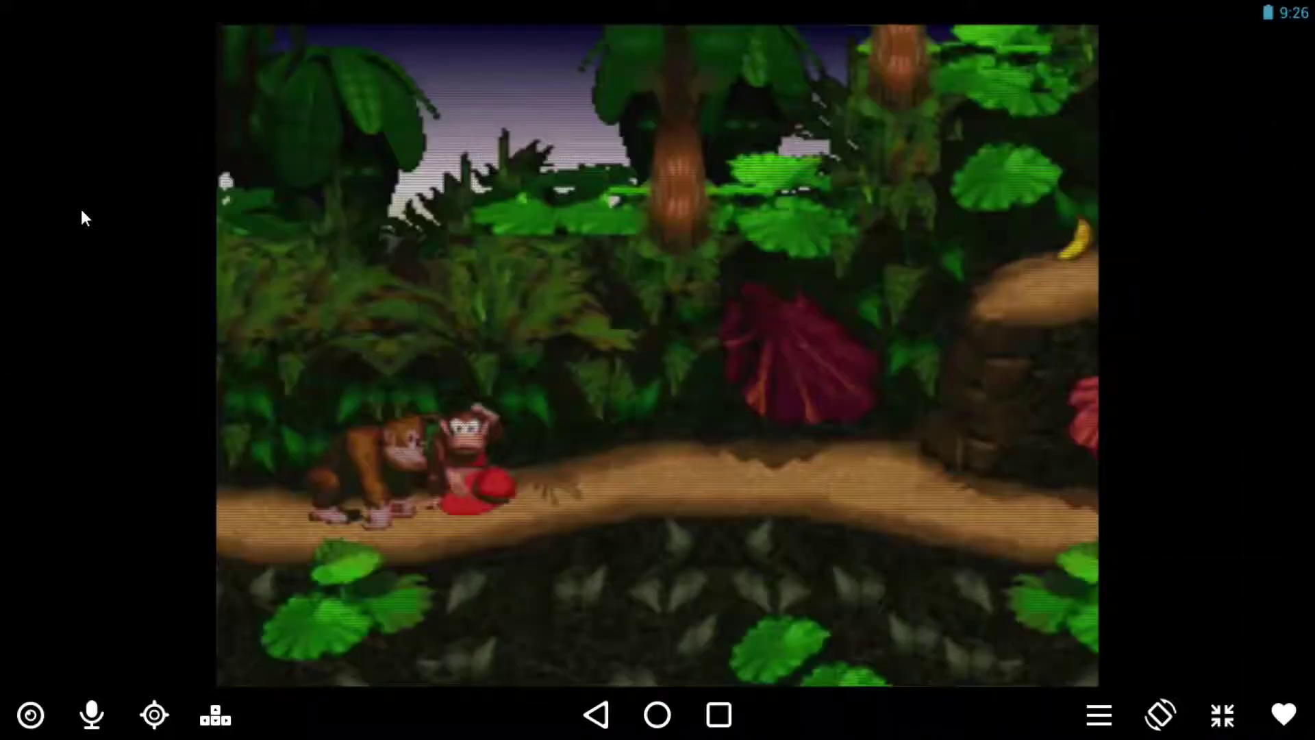
Step: Swap the lead Kong, then walk right and jump with Diddy to preview CRT Mask
key("Shift_R")
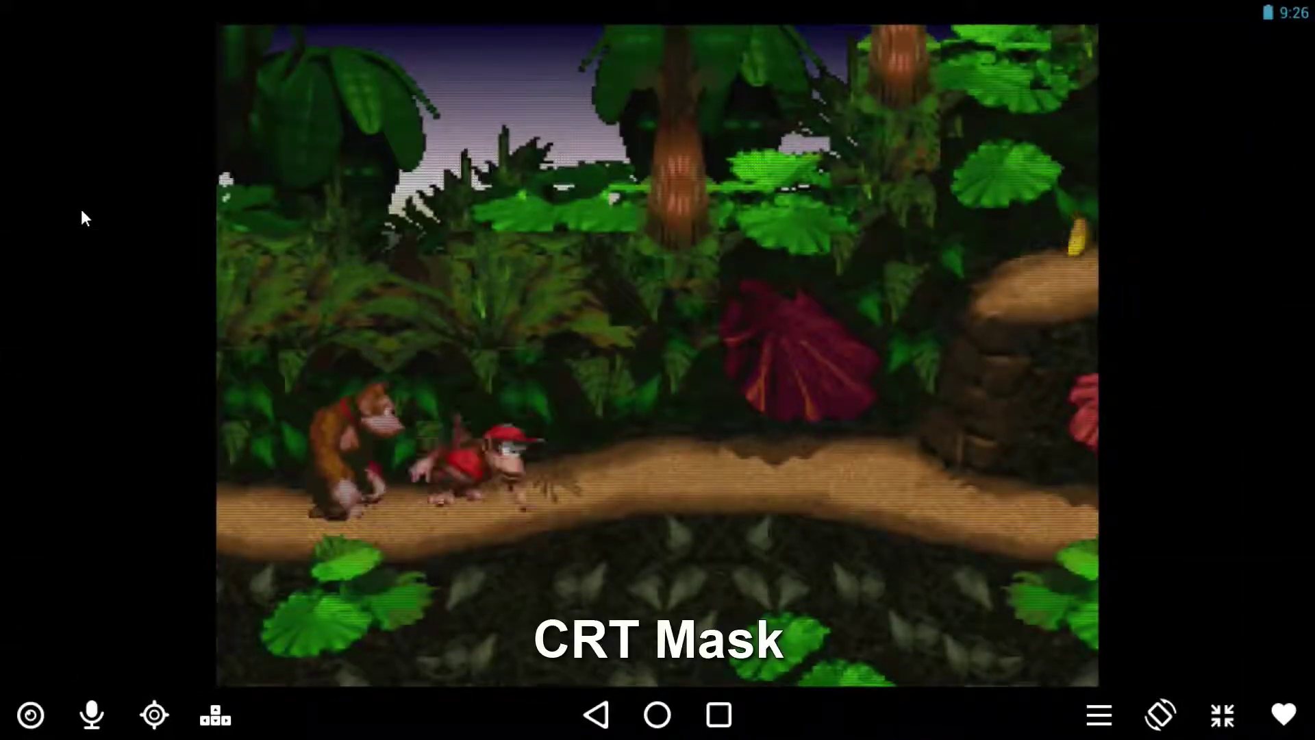
key("z")
key("Right")
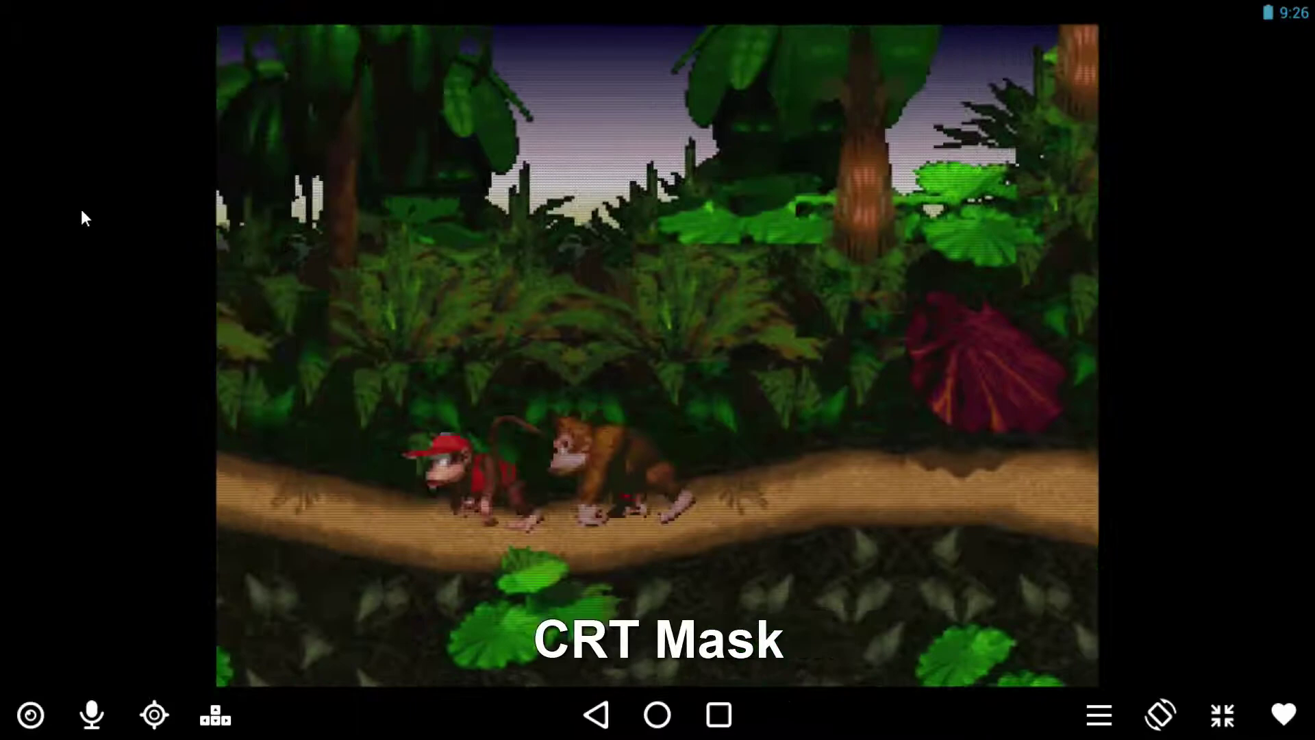
key("z")
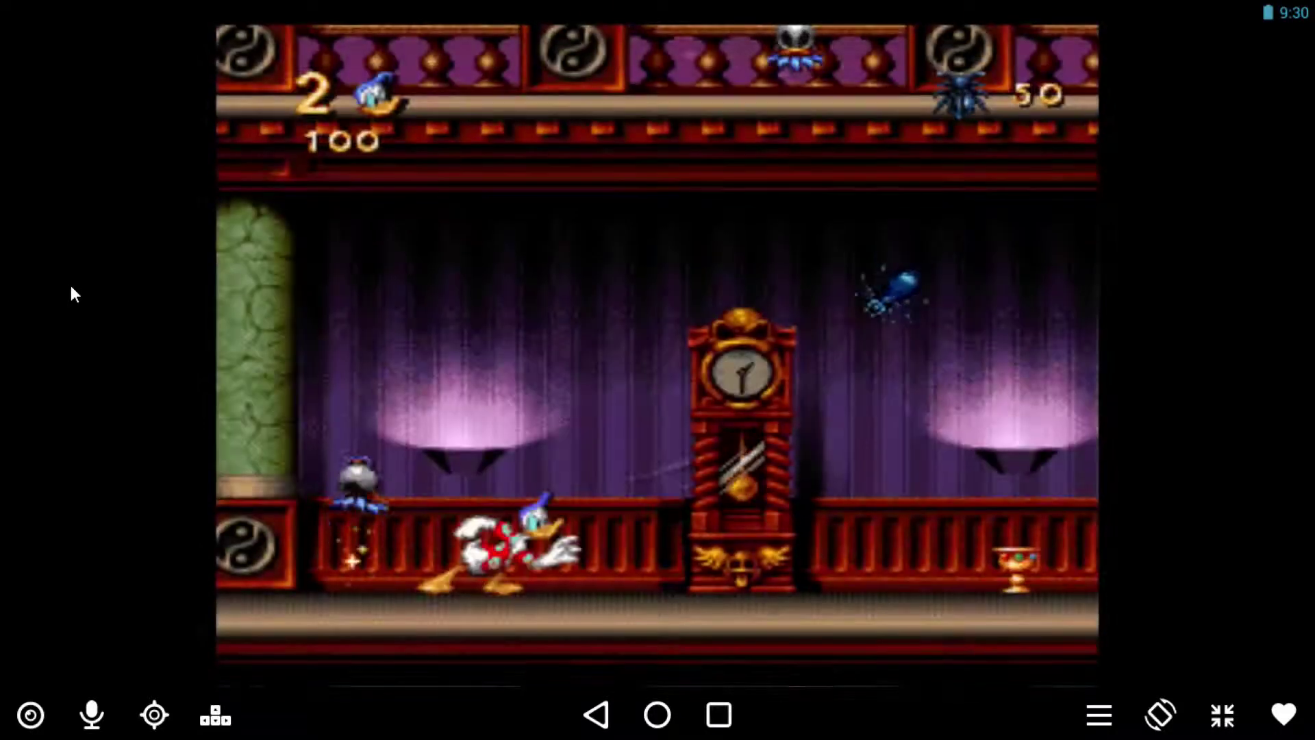
Step: Move Donald left and right through the mansion, fighting the enemy duck, without an overlay
key("Right")
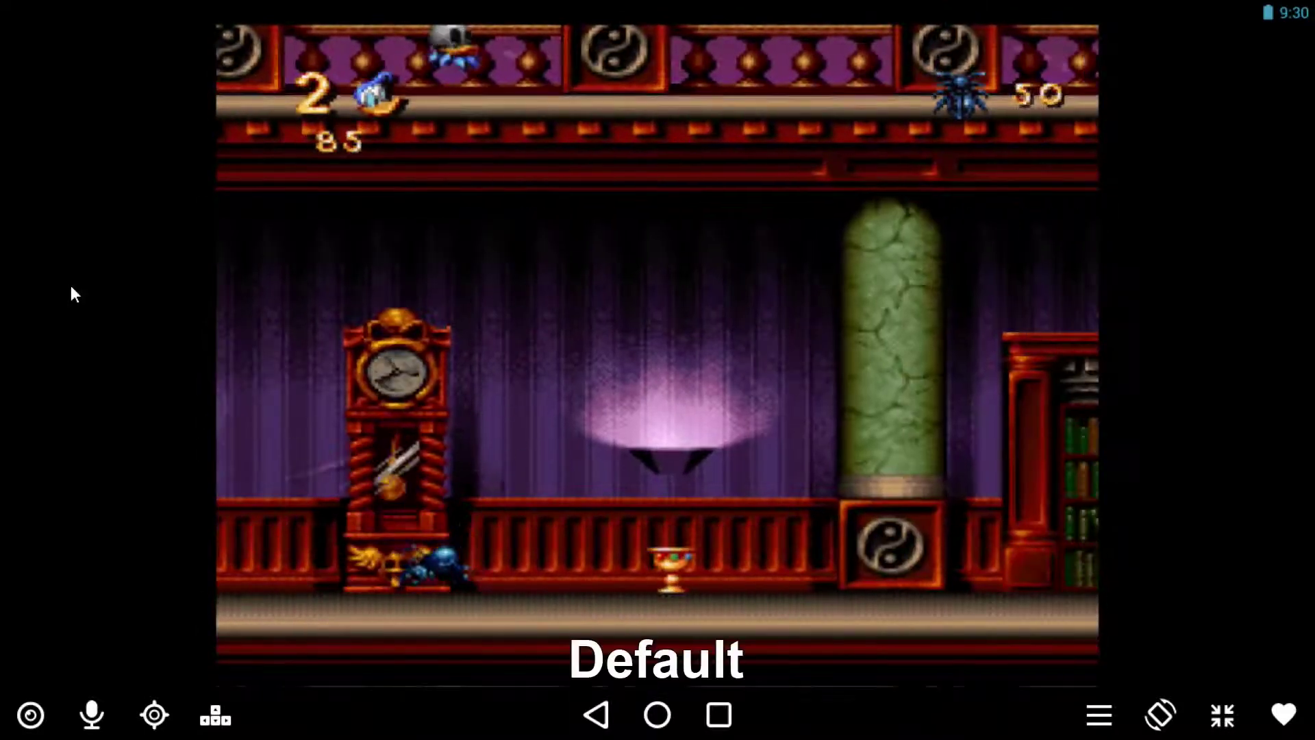
key("Left")
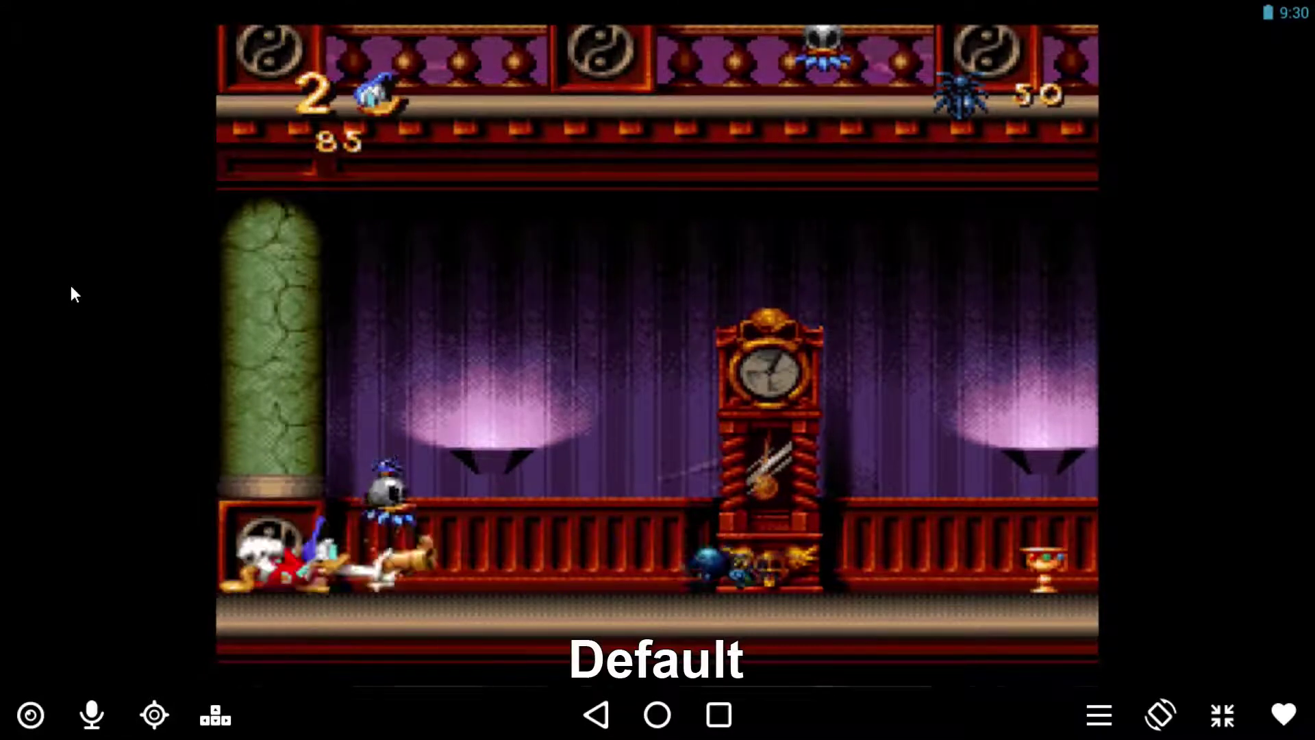
key("Down")
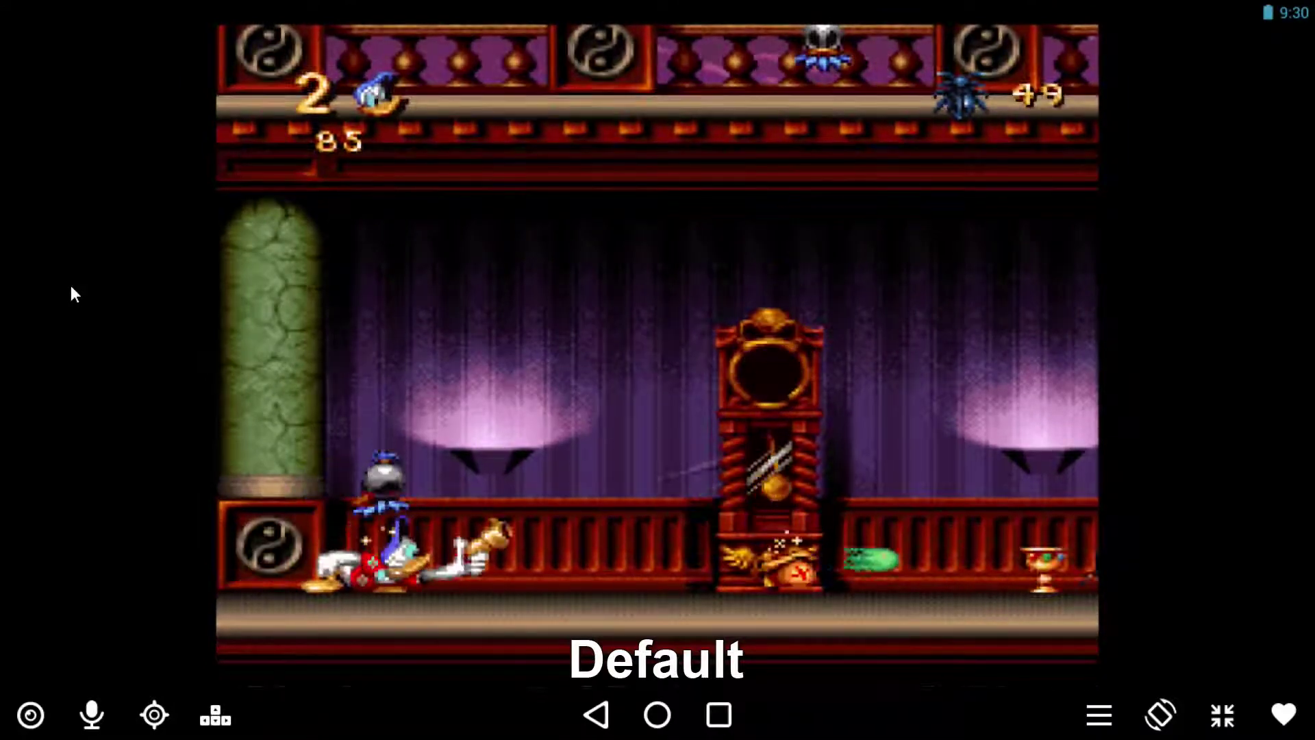
key("Right")
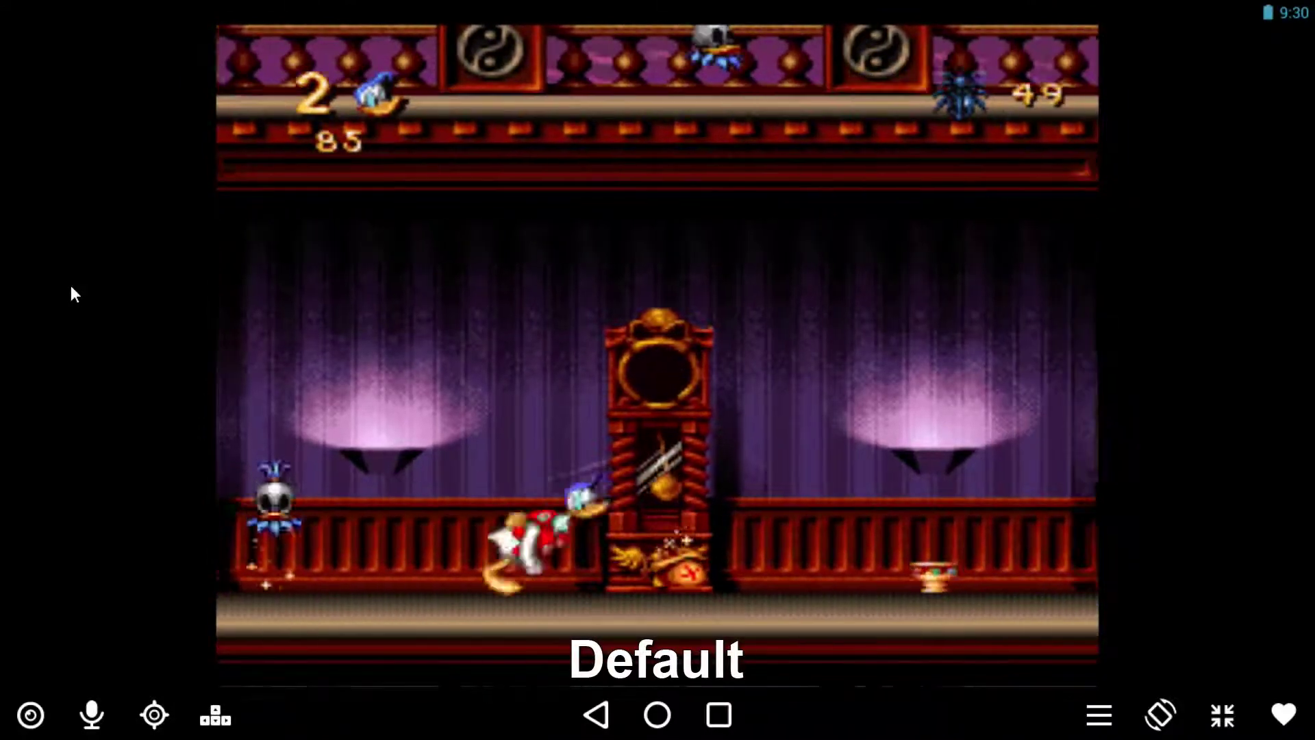
key("Right")
key("Right")
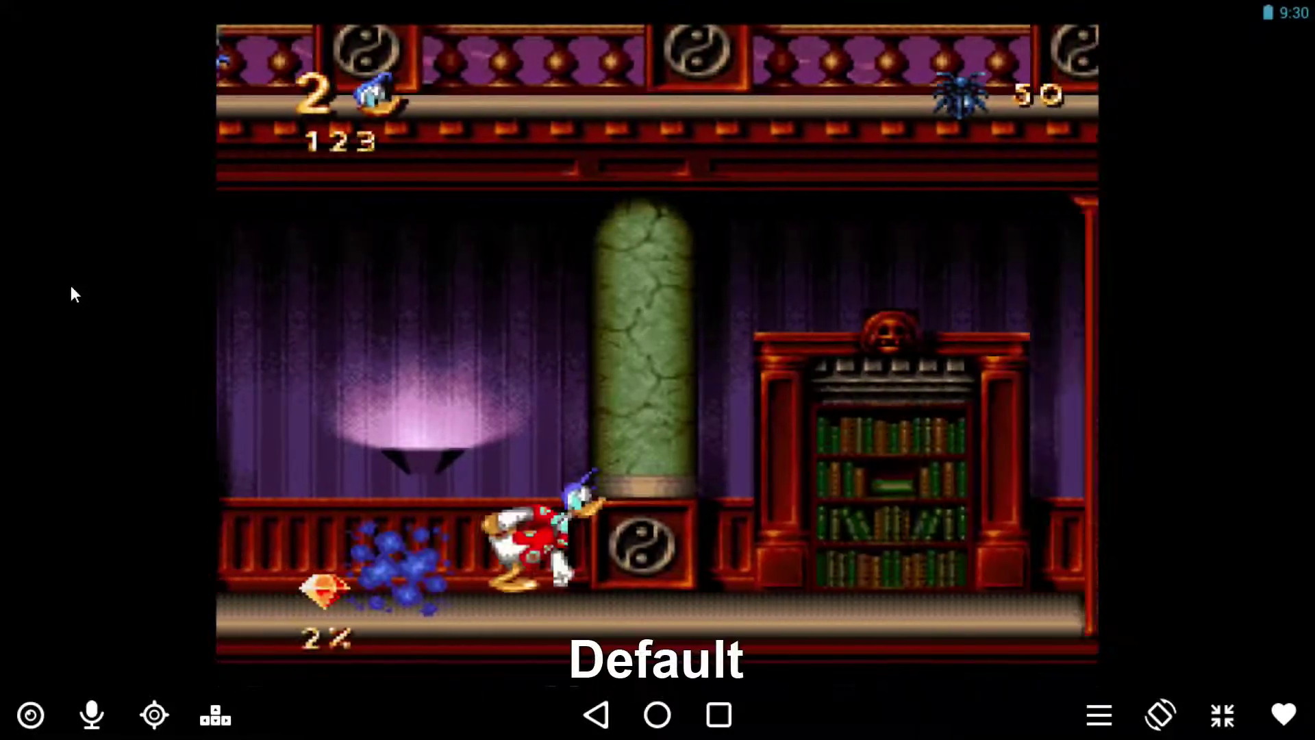
key("Right")
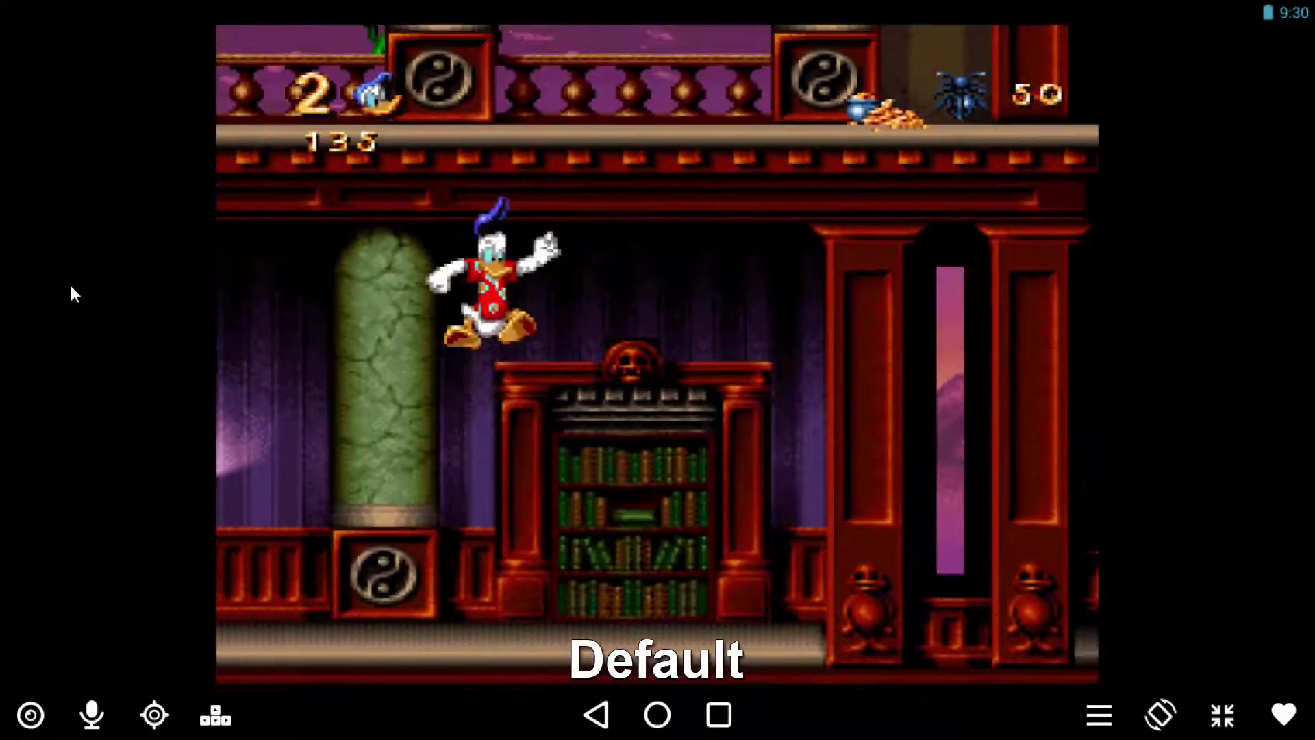
key("Left")
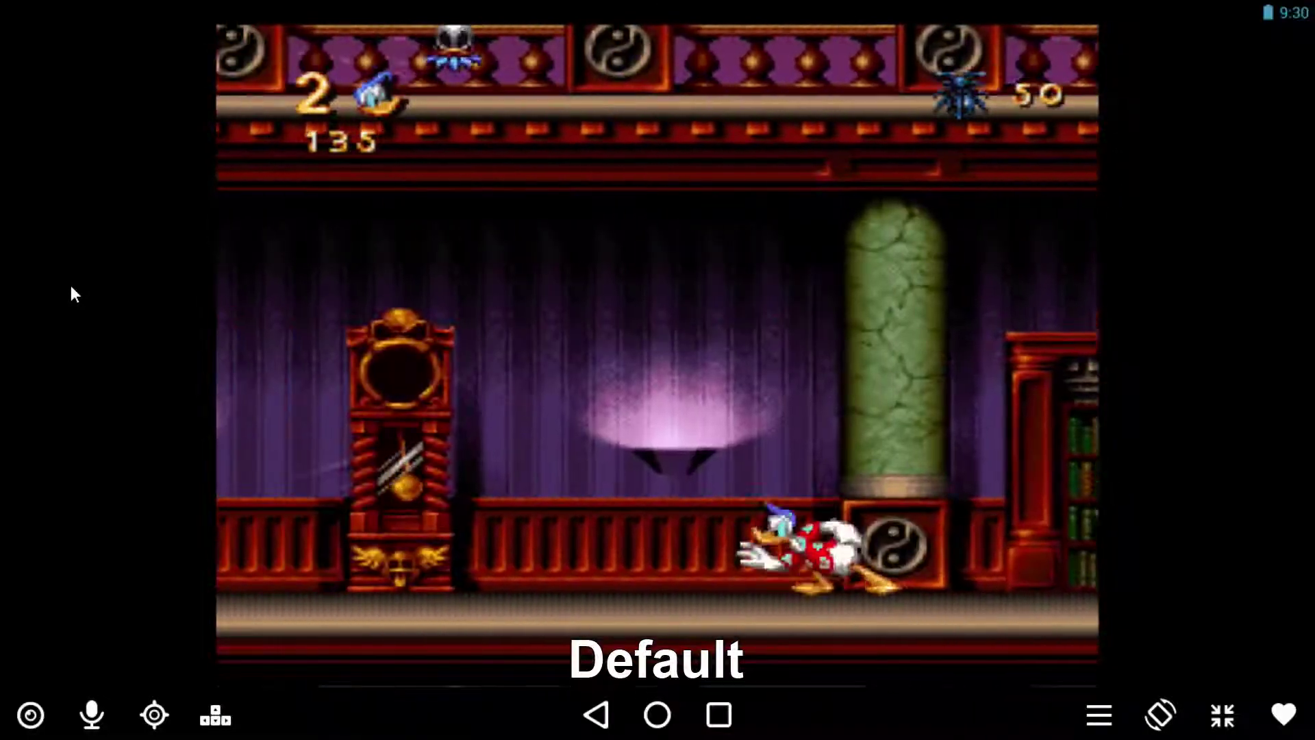
key("Right")
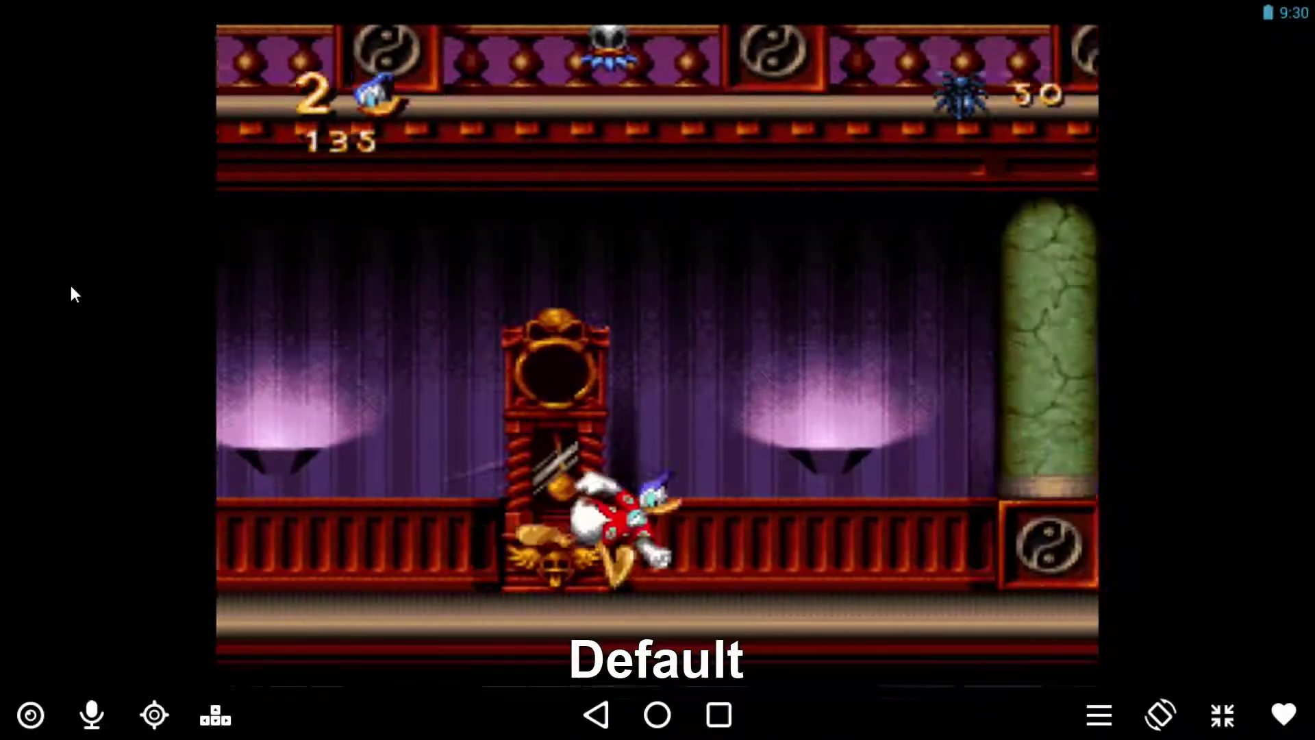
key("Right")
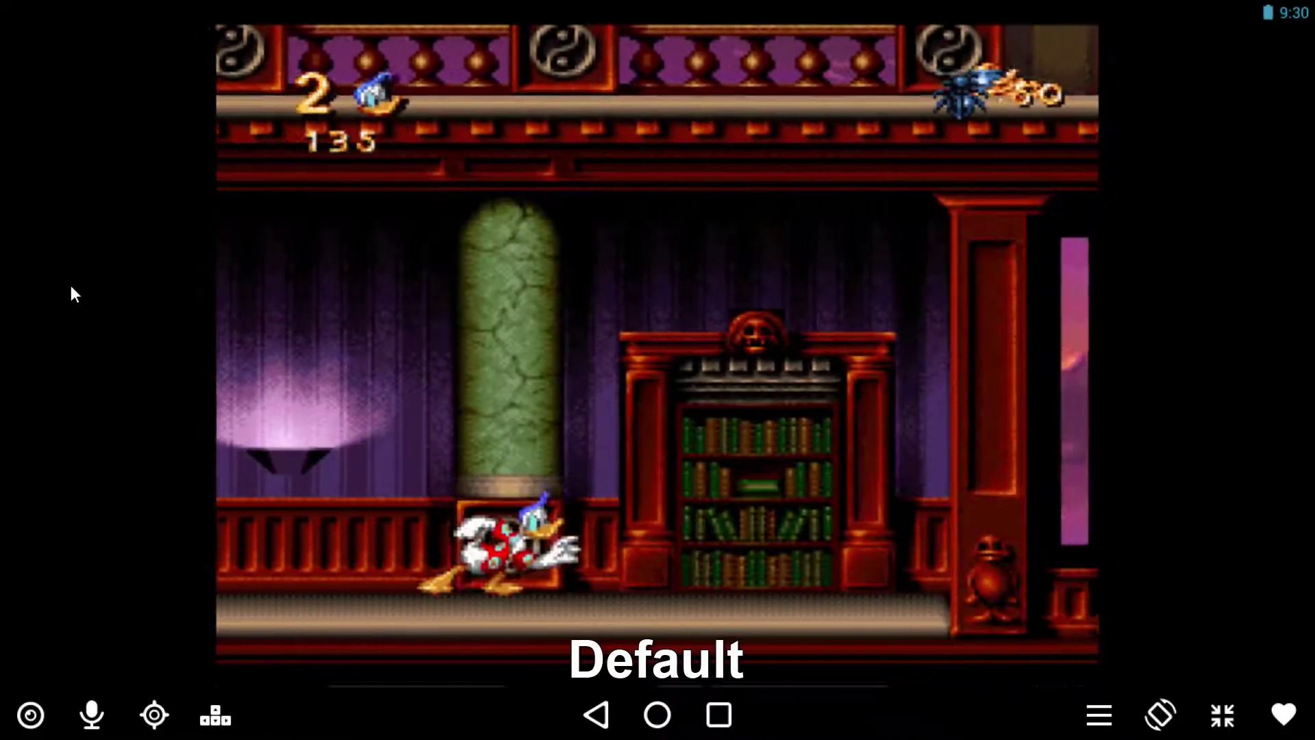
key("Left")
key("Right")
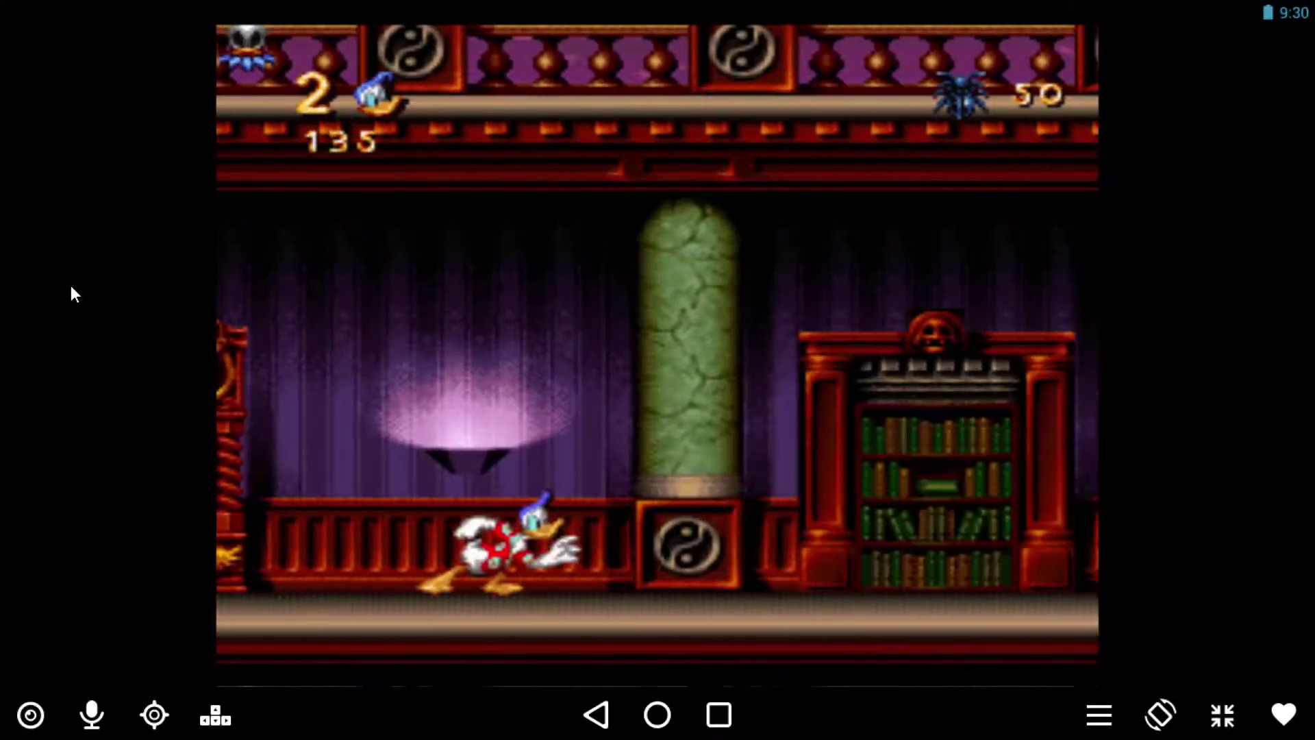
Step: Confirm Yes on Really Exit?, return to the main menu, and go to Options > Video
key("Escape")
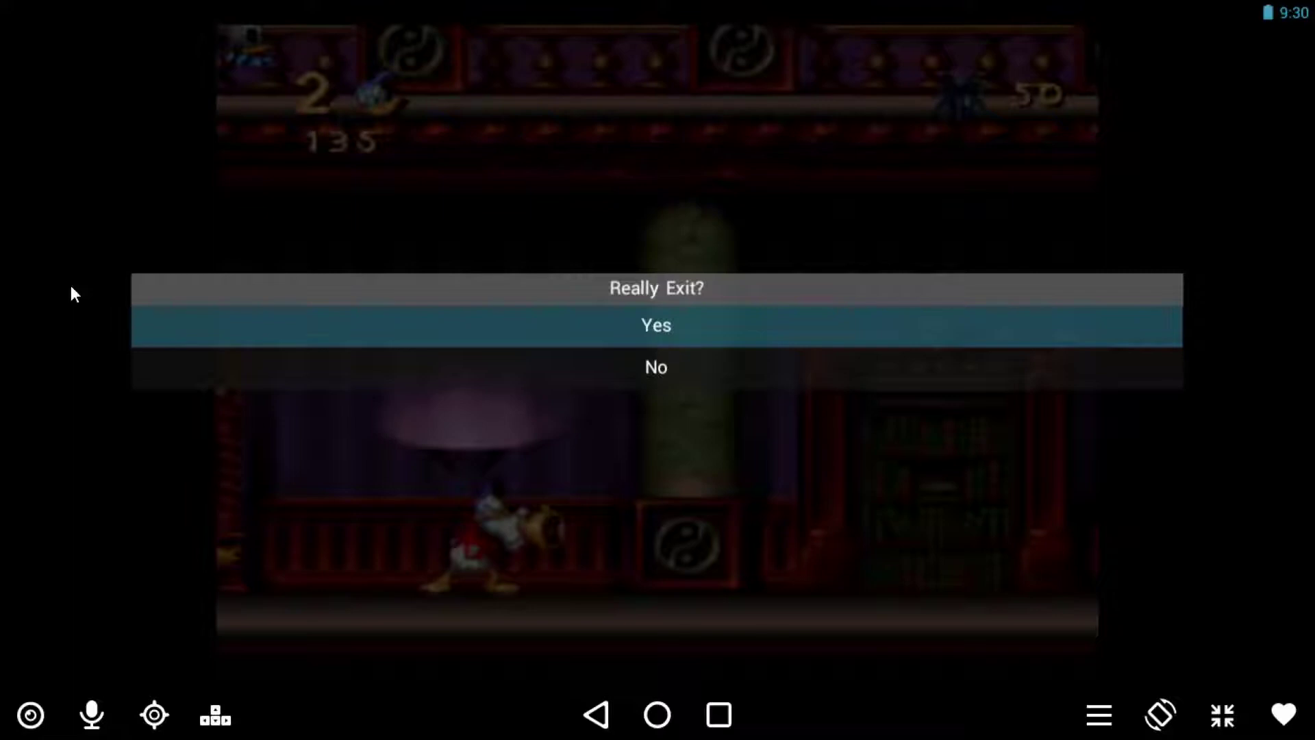
key("Down")
key("Return")
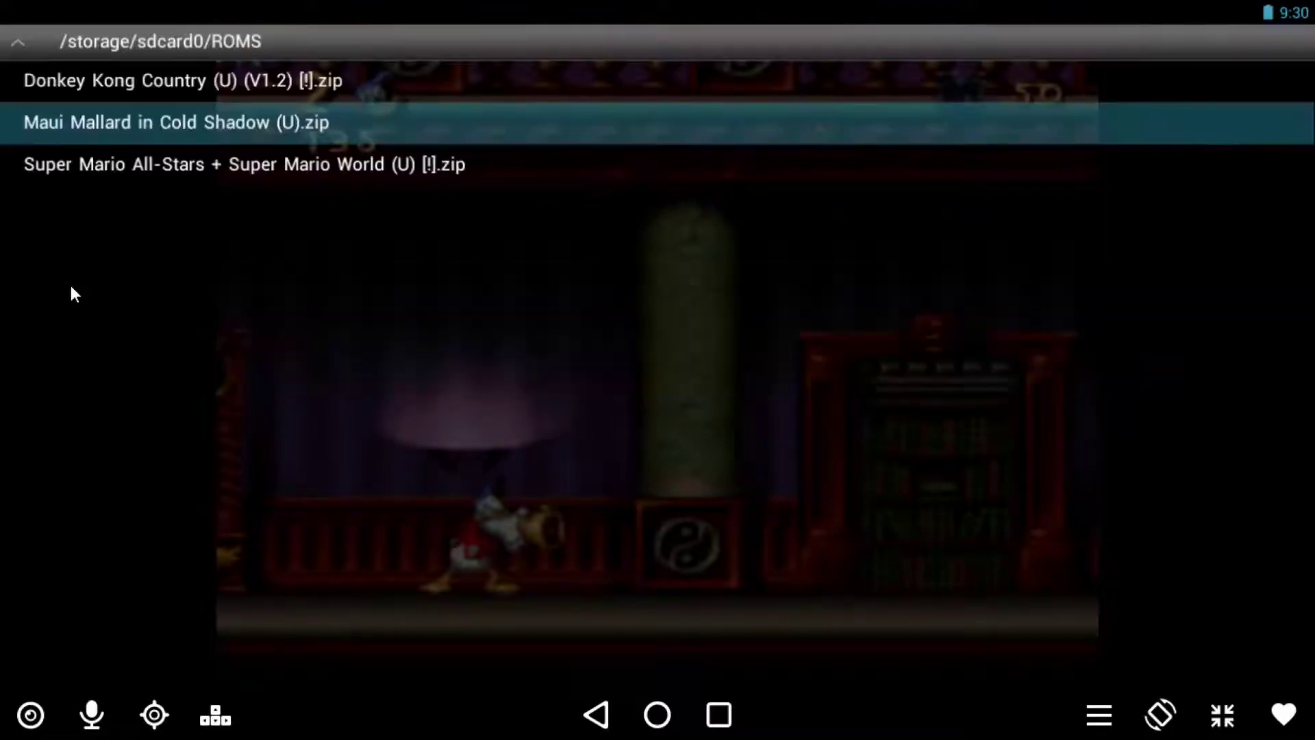
key("Escape")
key("Down")
key("Down")
key("Down")
key("Down")
key("Down")
key("Down")
key("Down")
key("Down")
key("Down")
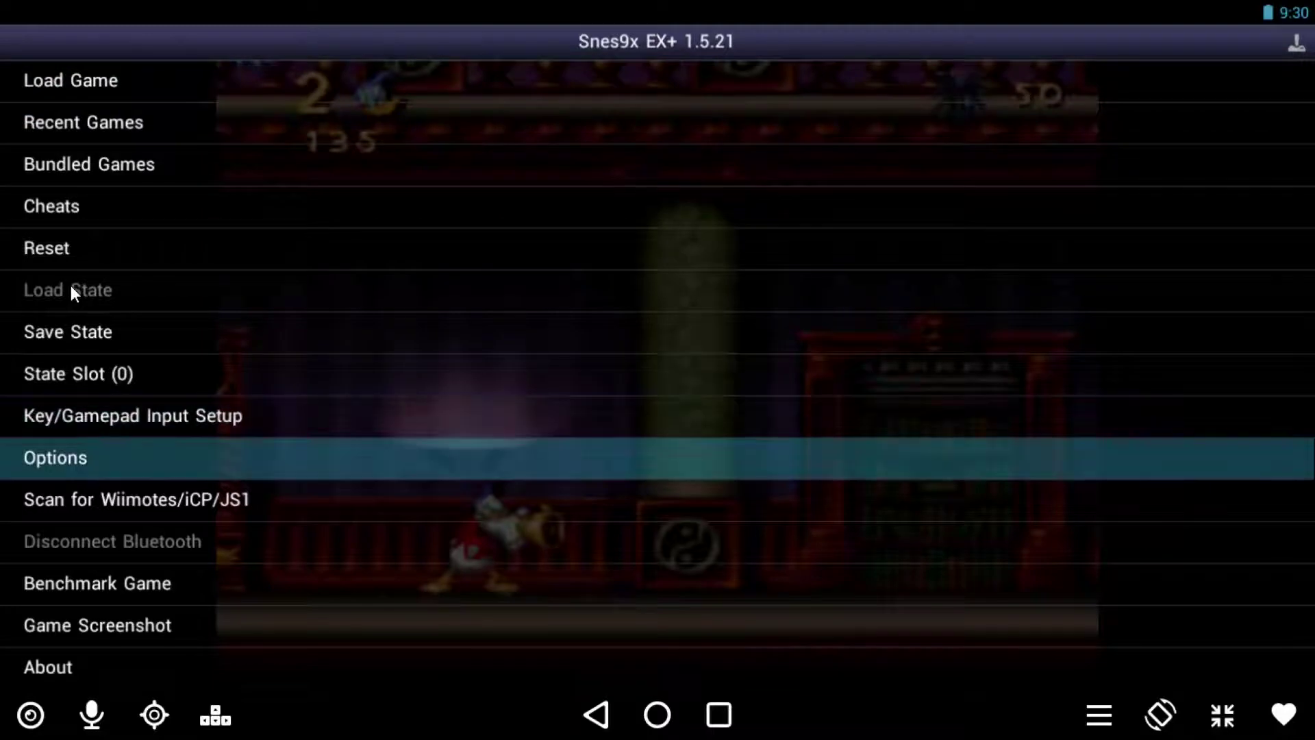
key("Return")
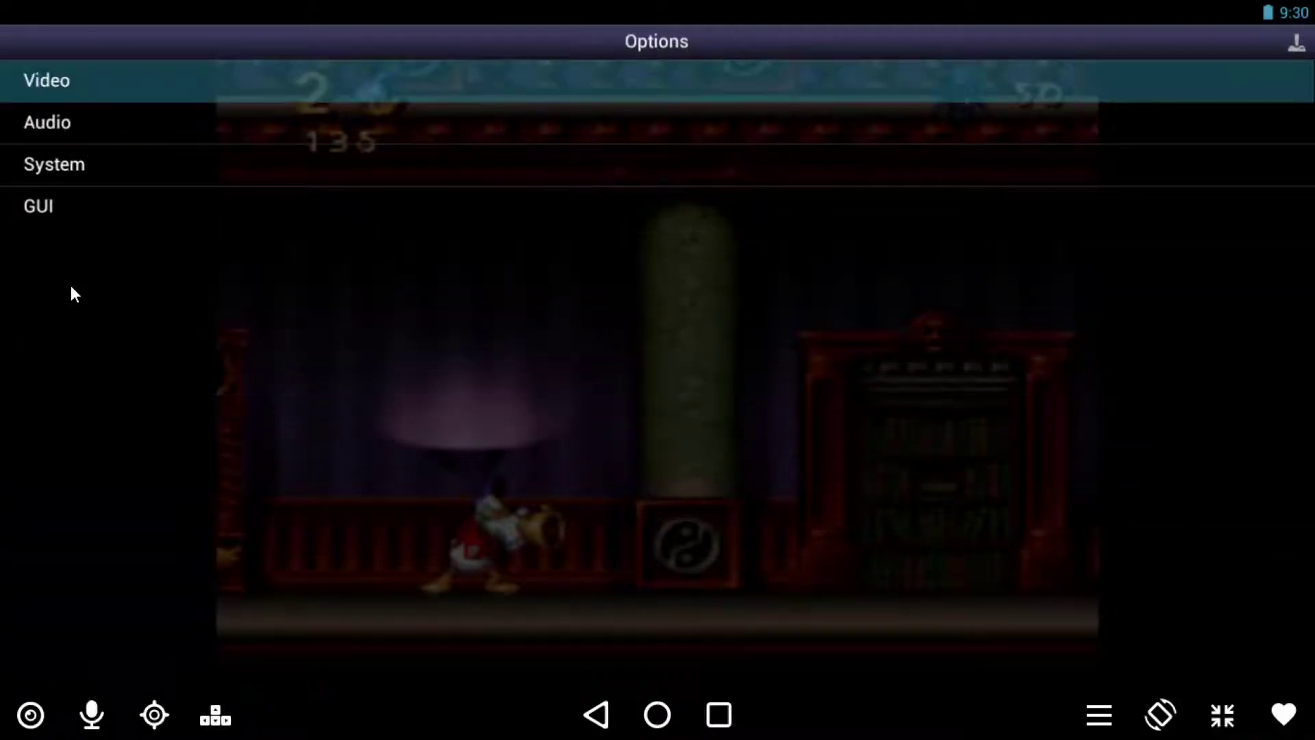
key("Return")
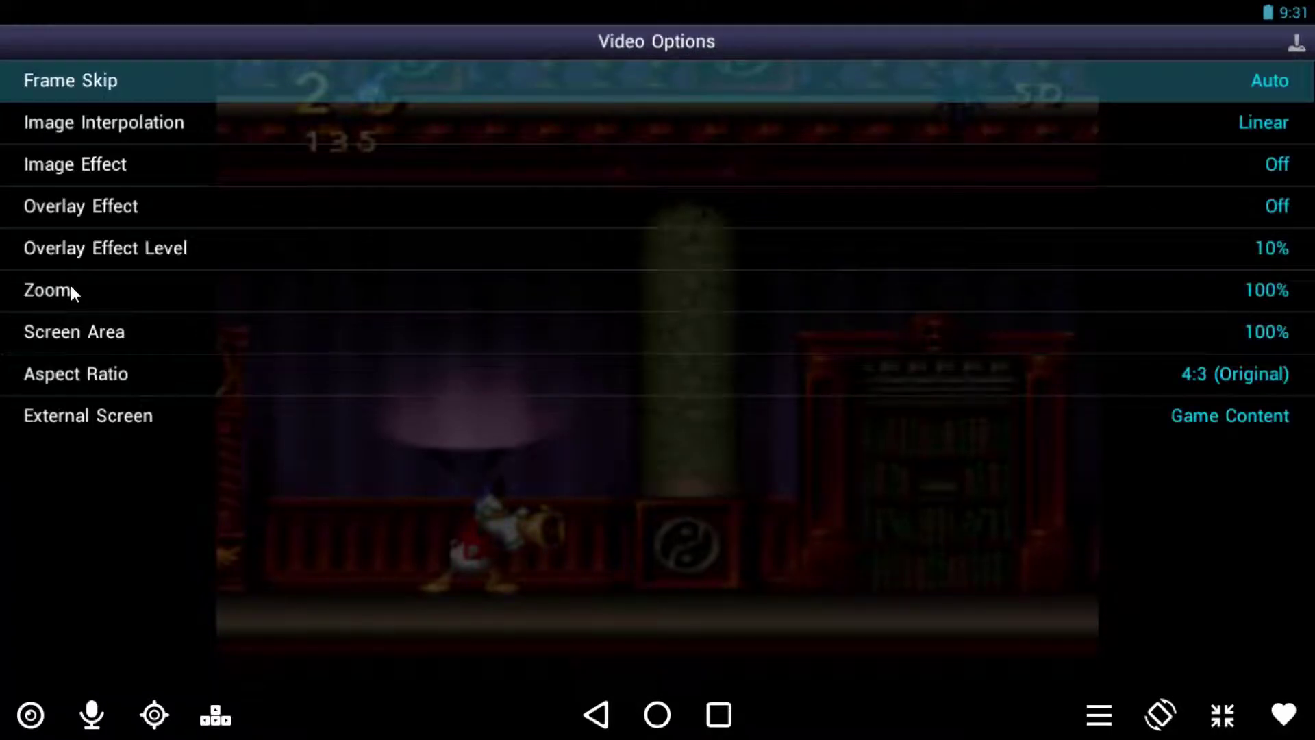
Step: Set interpolation to None and overlay to Scanlines 2x at 75%, then leave Video options
key("Down")
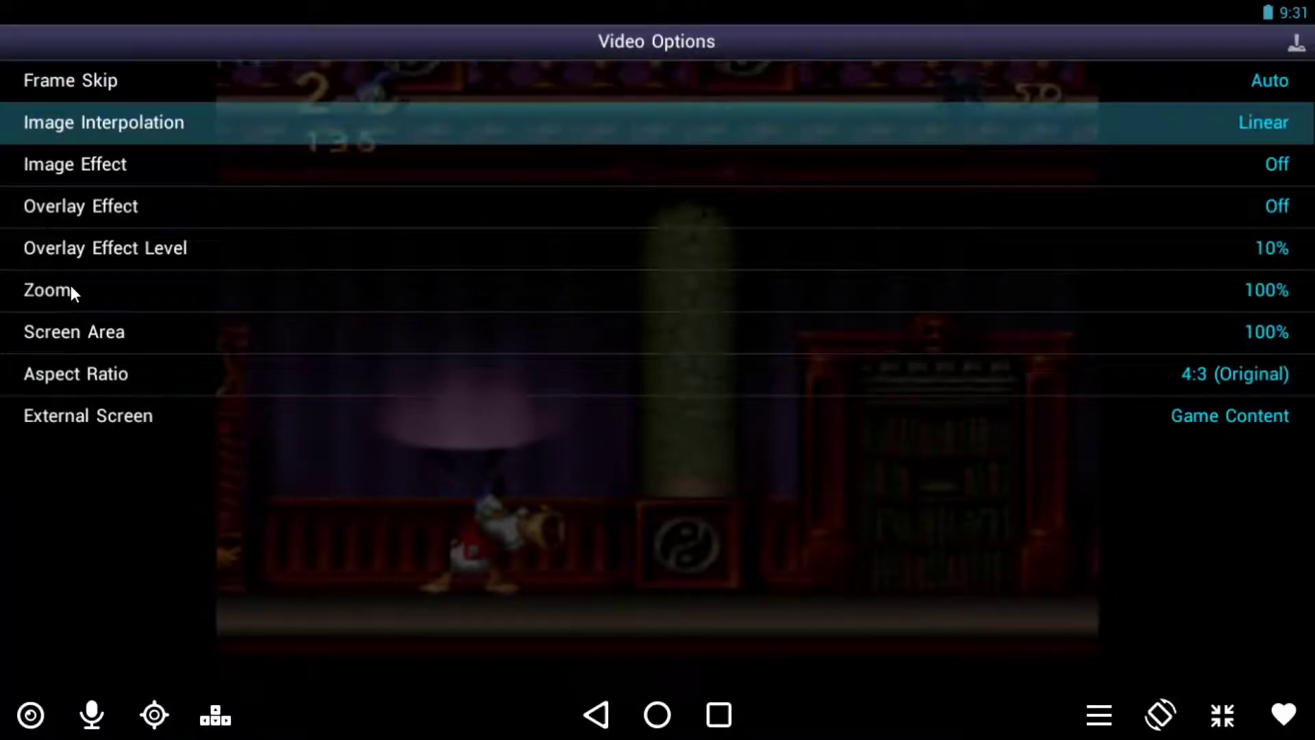
key("Left")
key("Down")
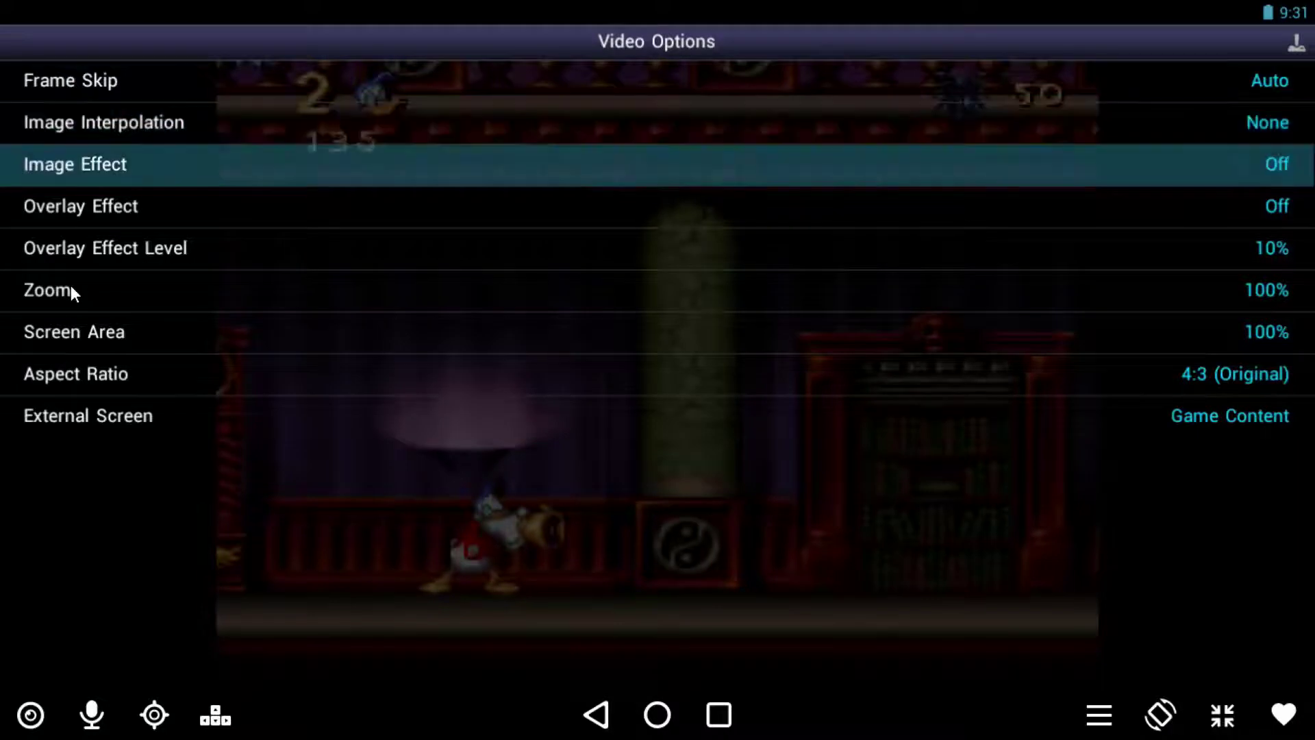
key("Down")
key("Return")
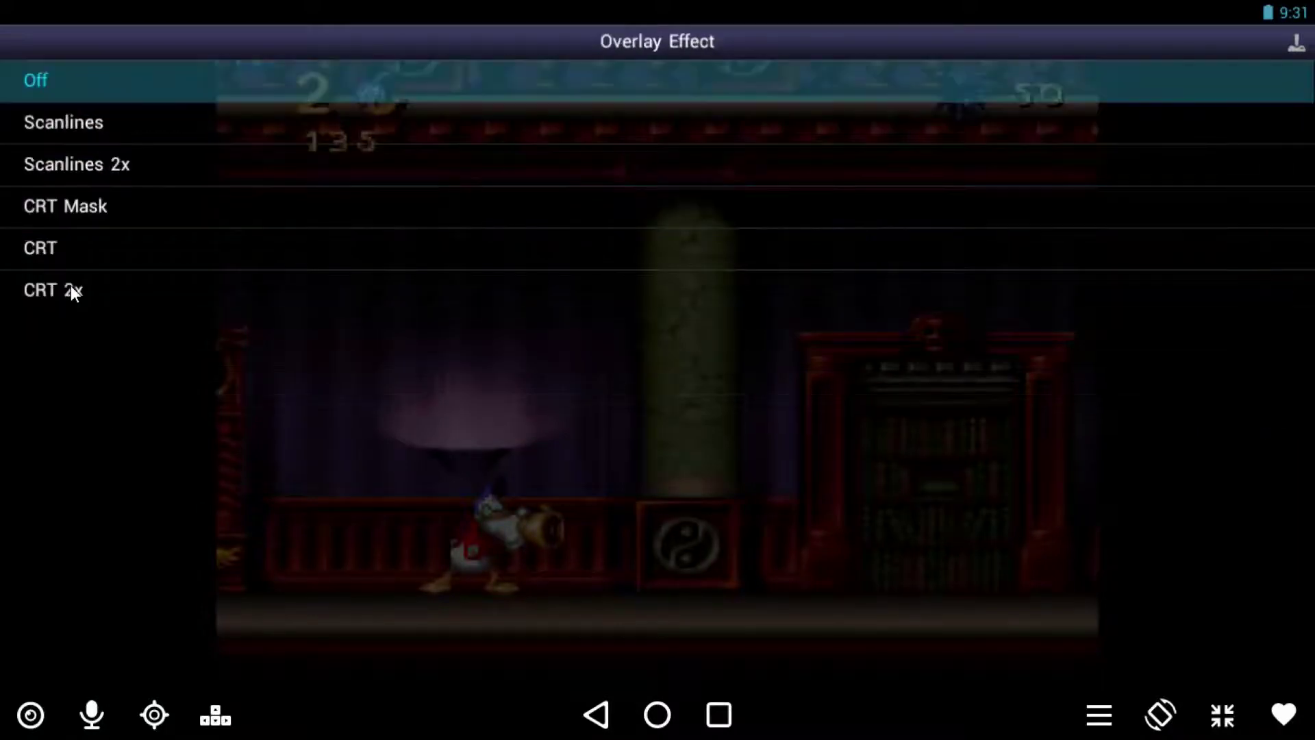
key("Down")
key("Down")
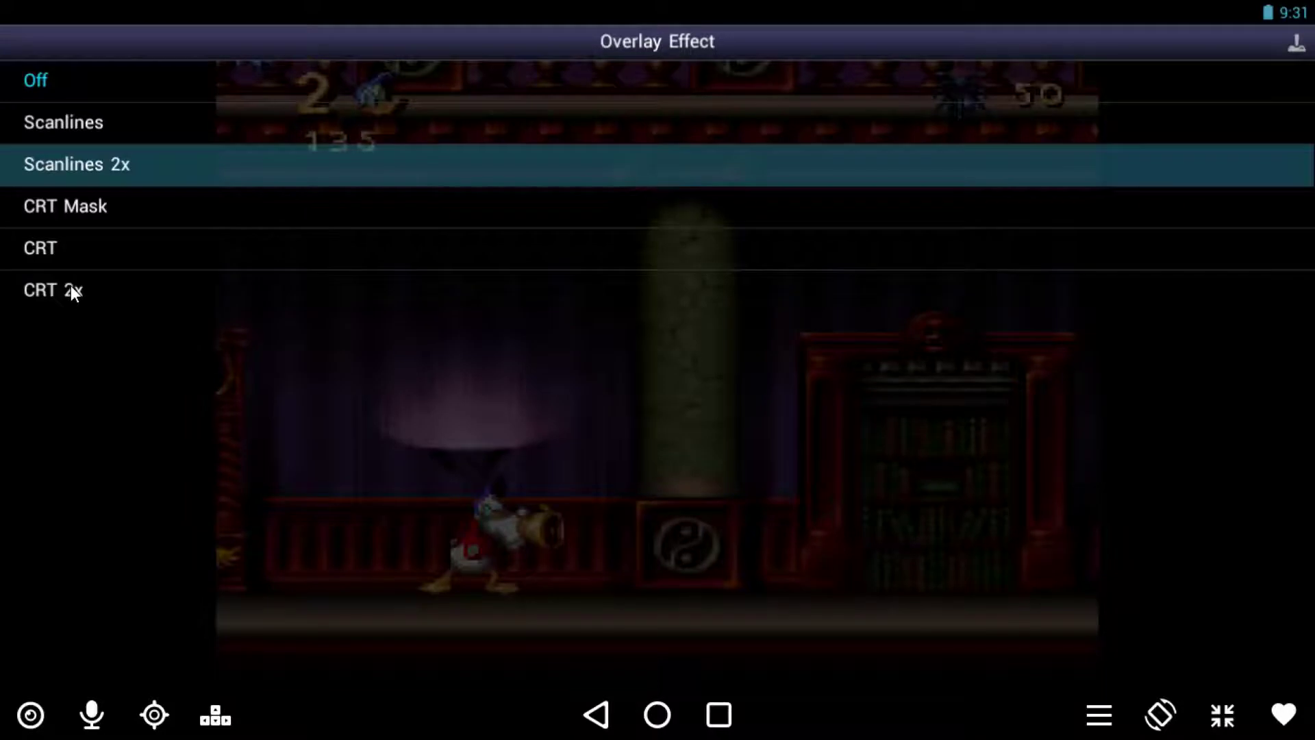
key("Return")
key("Down")
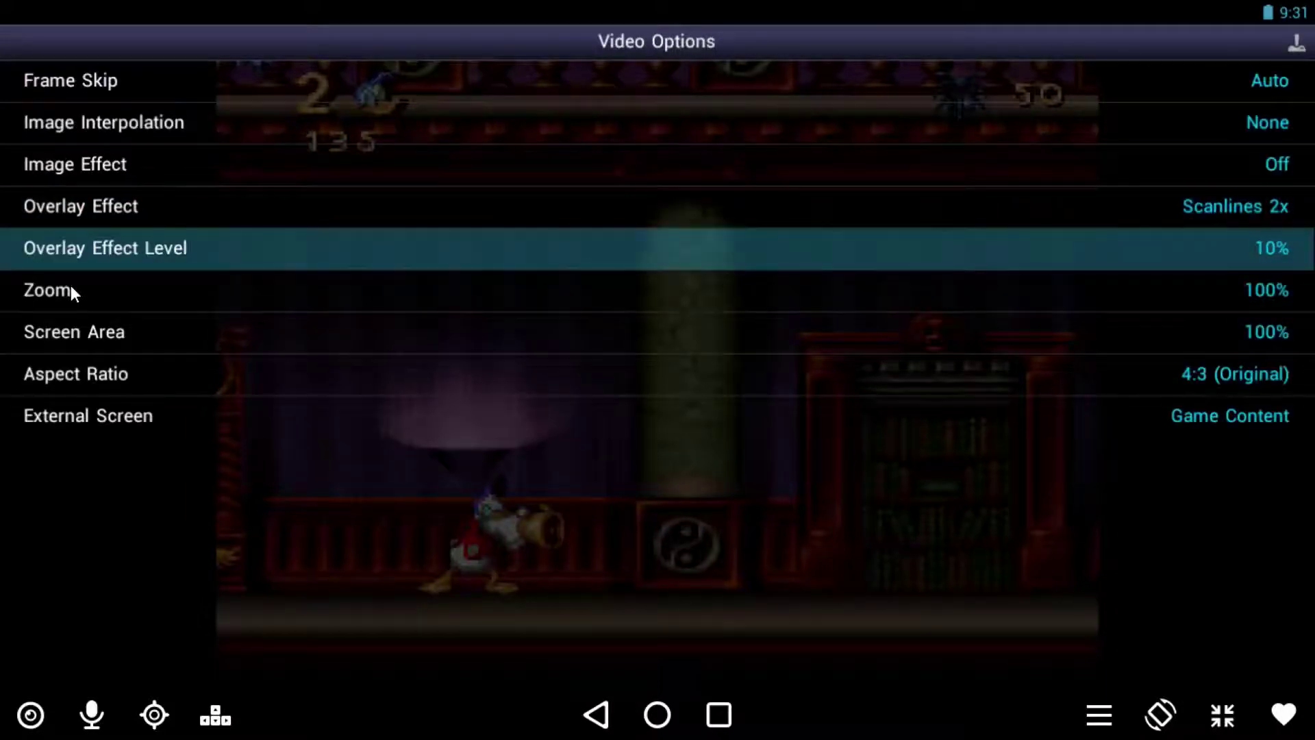
key("Return")
key("Down")
key("Down")
key("Down")
key("Down")
key("Down")
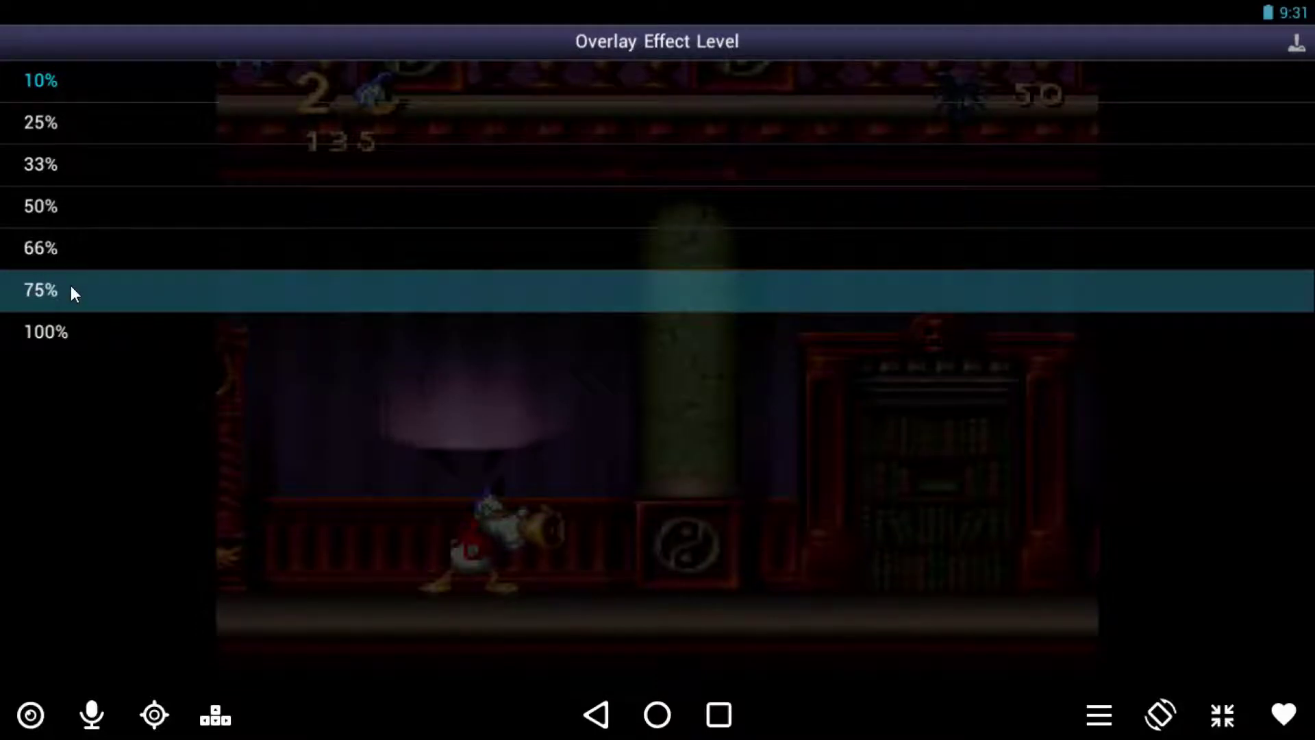
key("Return")
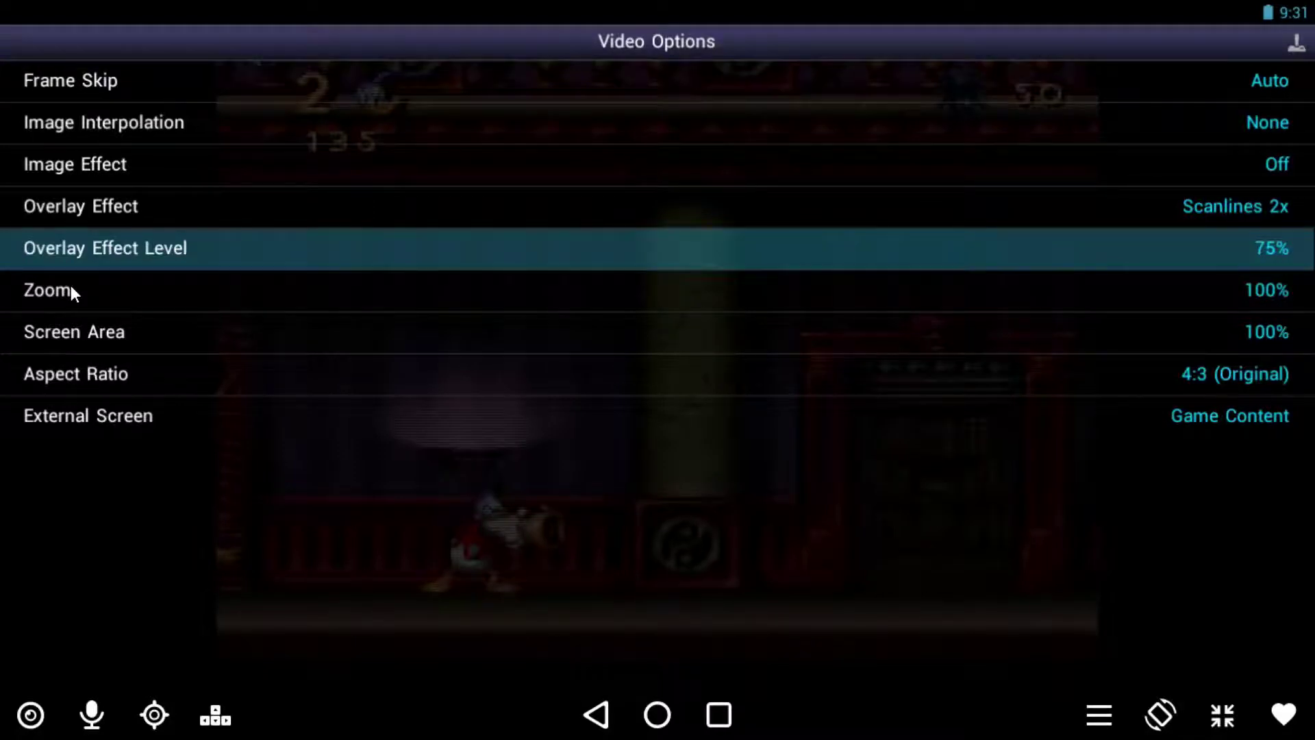
key("Escape")
Step: Resume Maui Mallard and walk Donald right toward the bookcase
key("Escape")
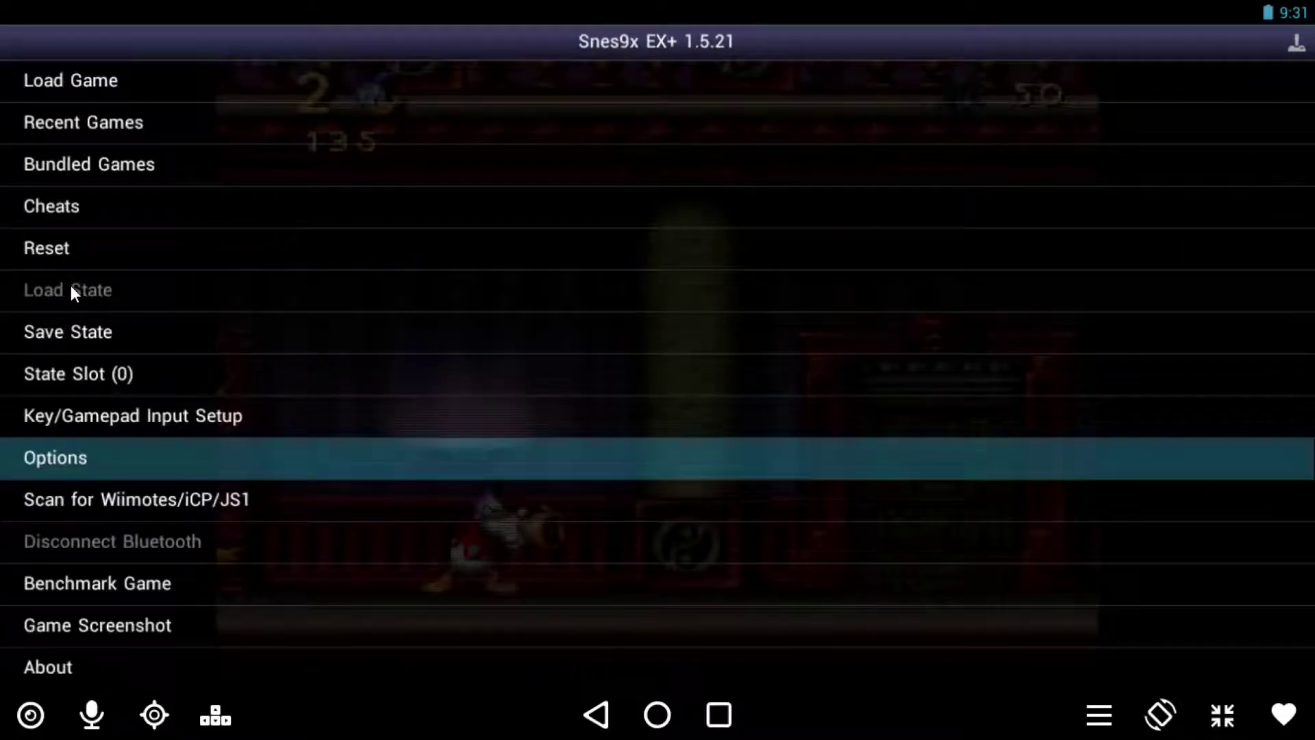
key("Escape")
key("Right")
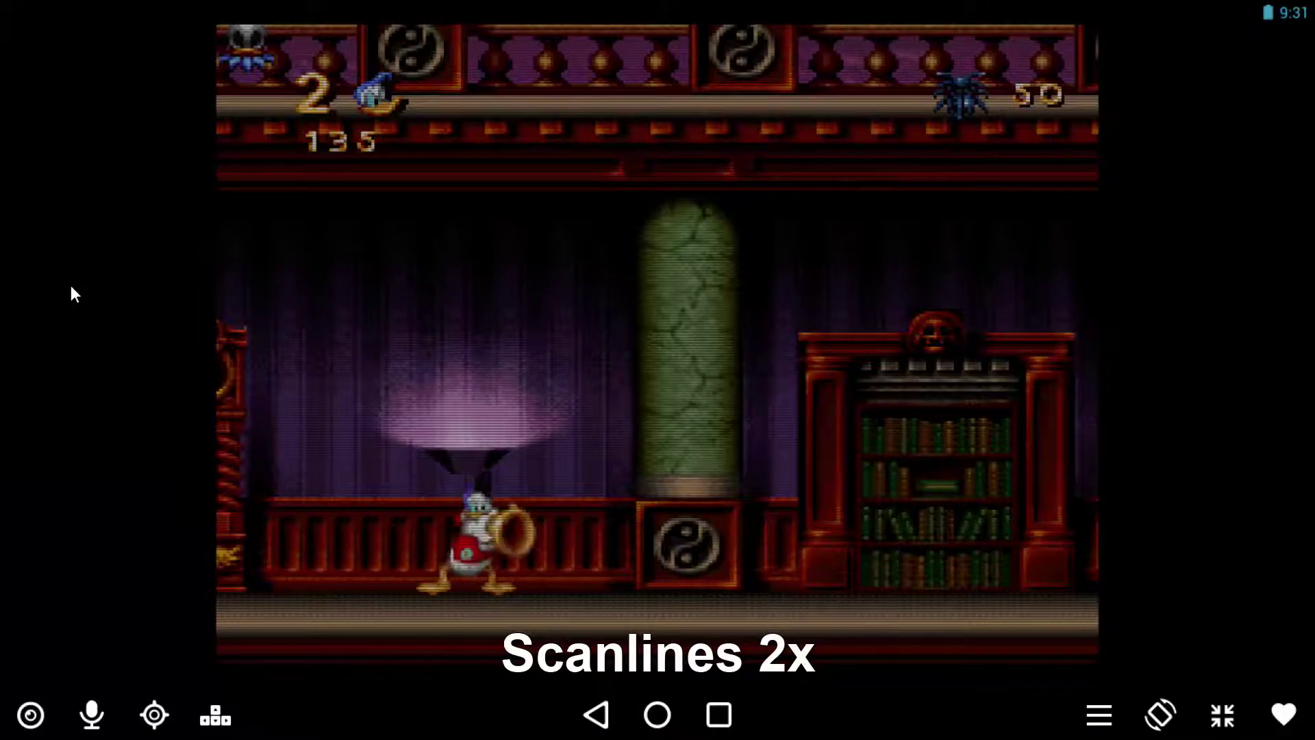
key("Right")
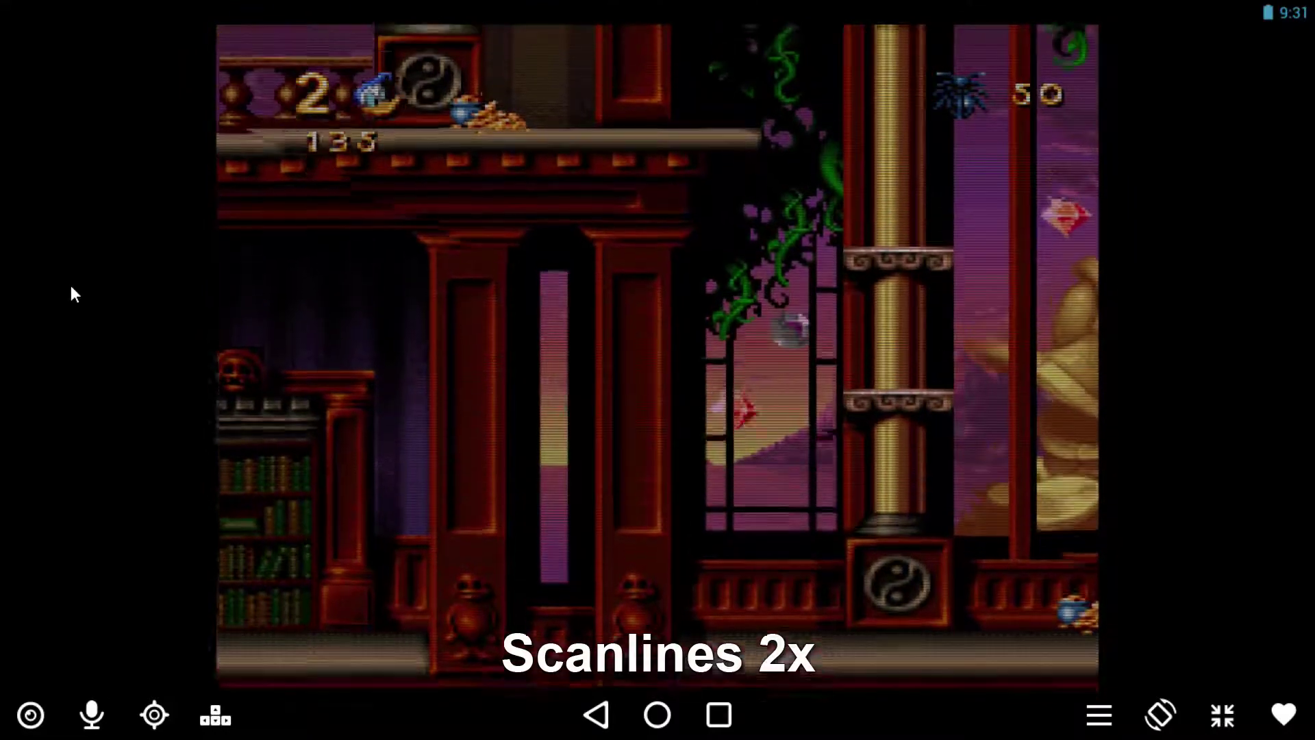
key("Right")
Step: Run and jump Donald right through the window-lined hall with Scanlines 2x showing
key("Right")
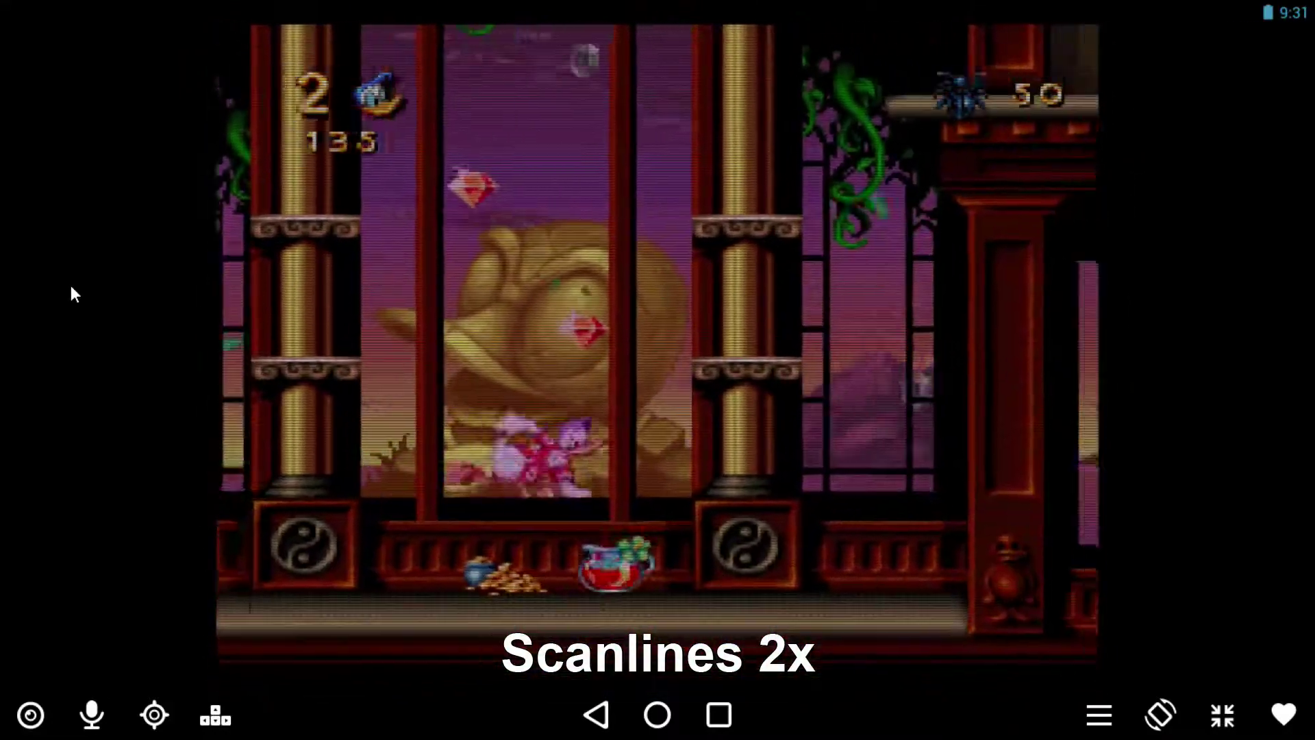
key("Left")
key("Right")
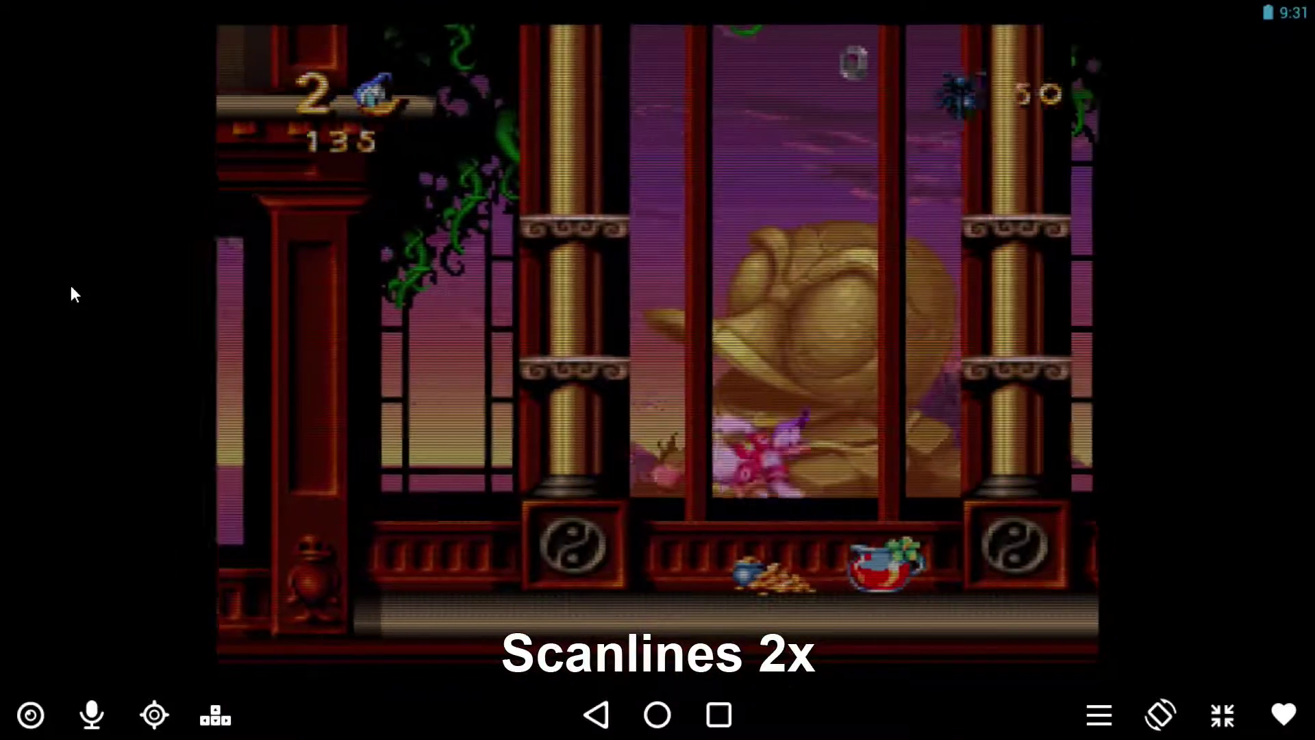
key("Right")
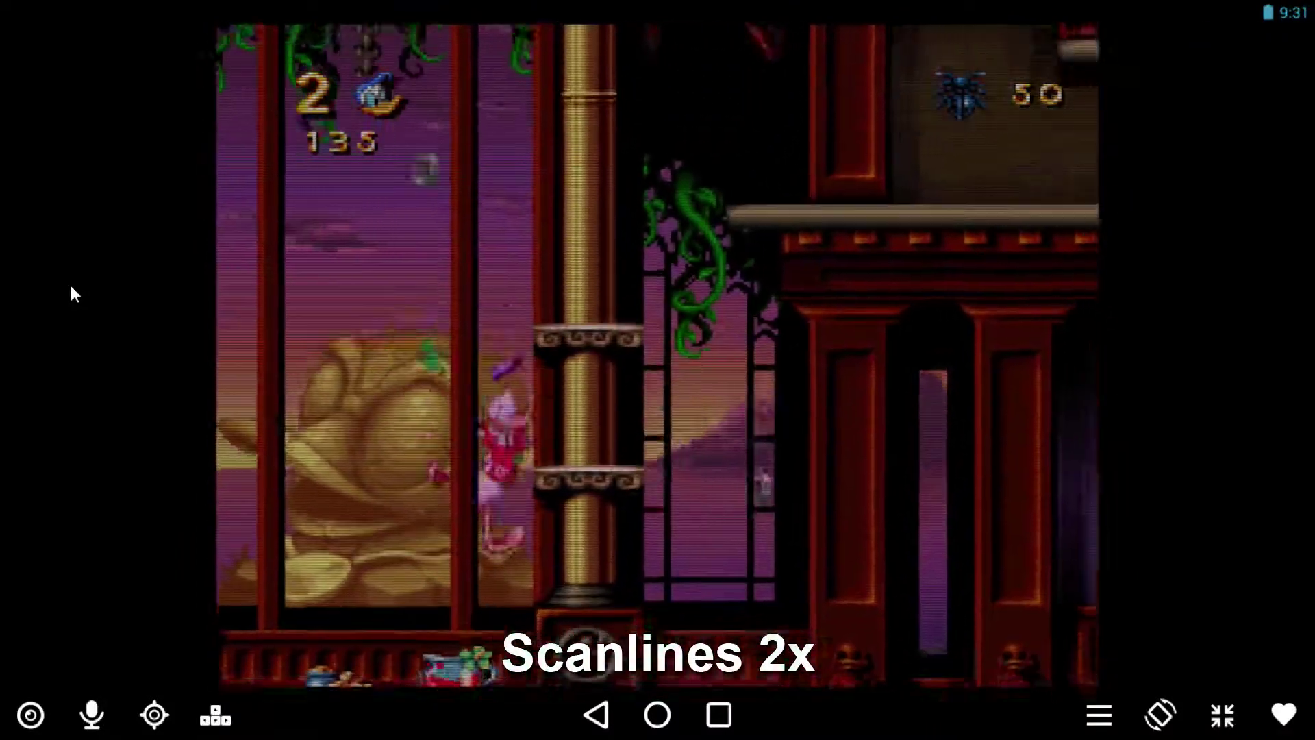
key("Right")
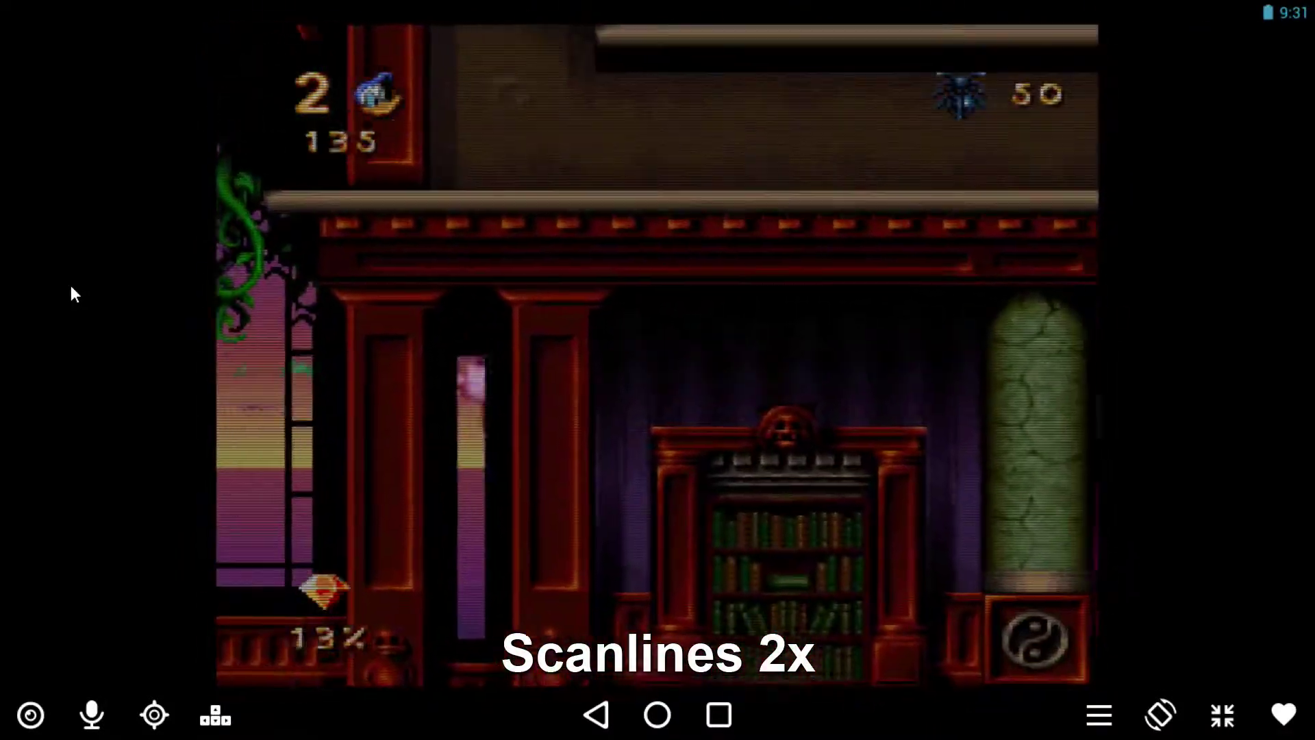
key("Right")
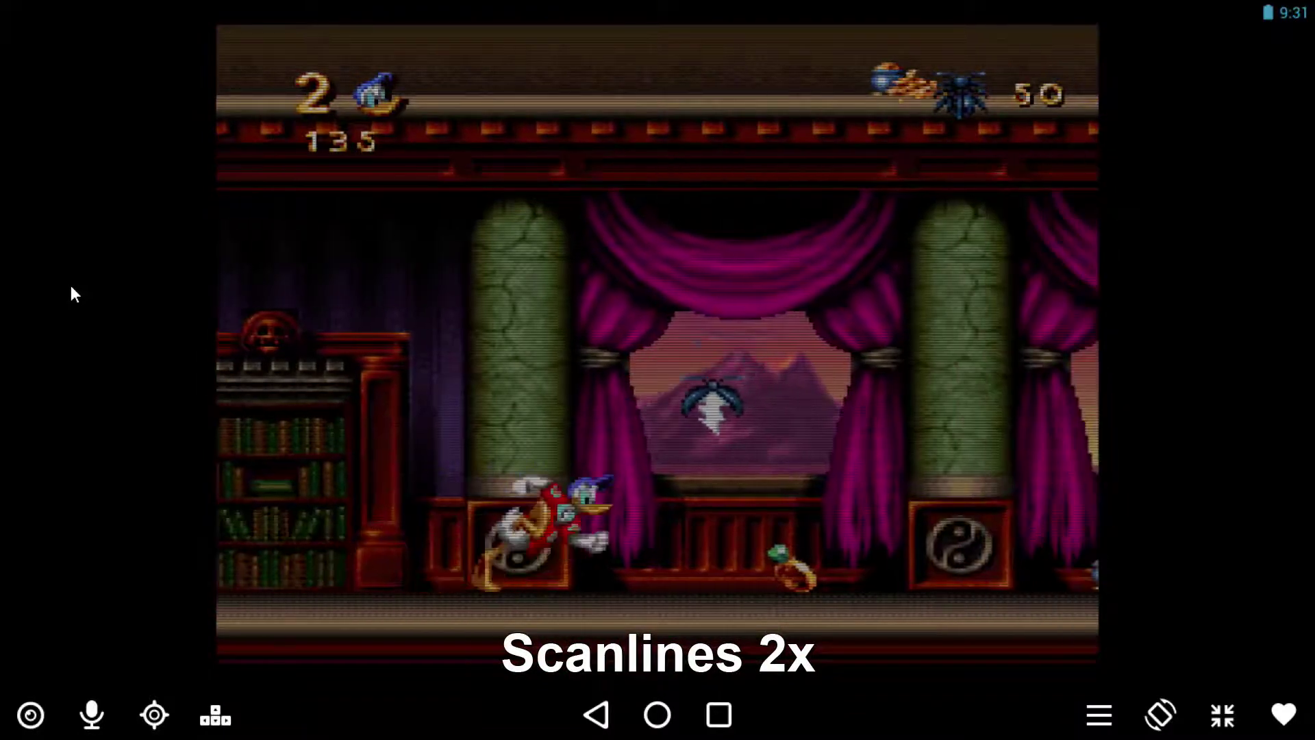
key("Right")
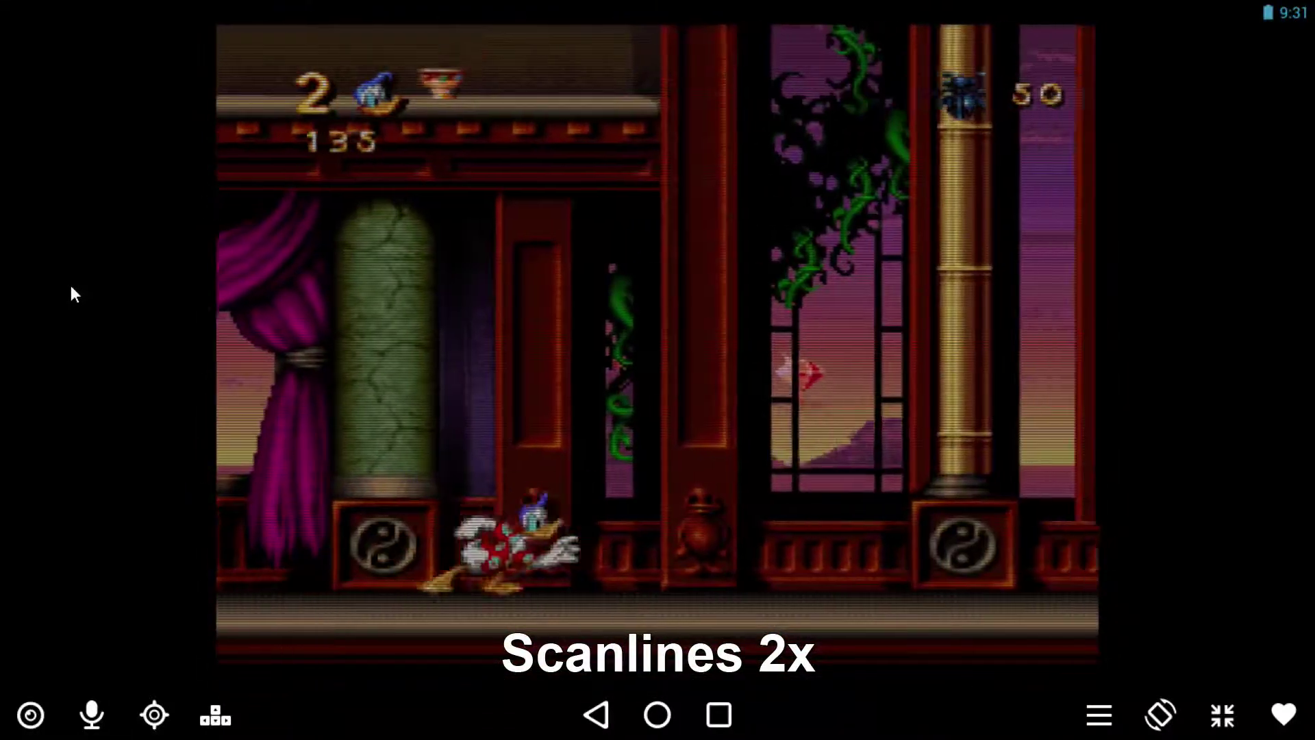
key("Right")
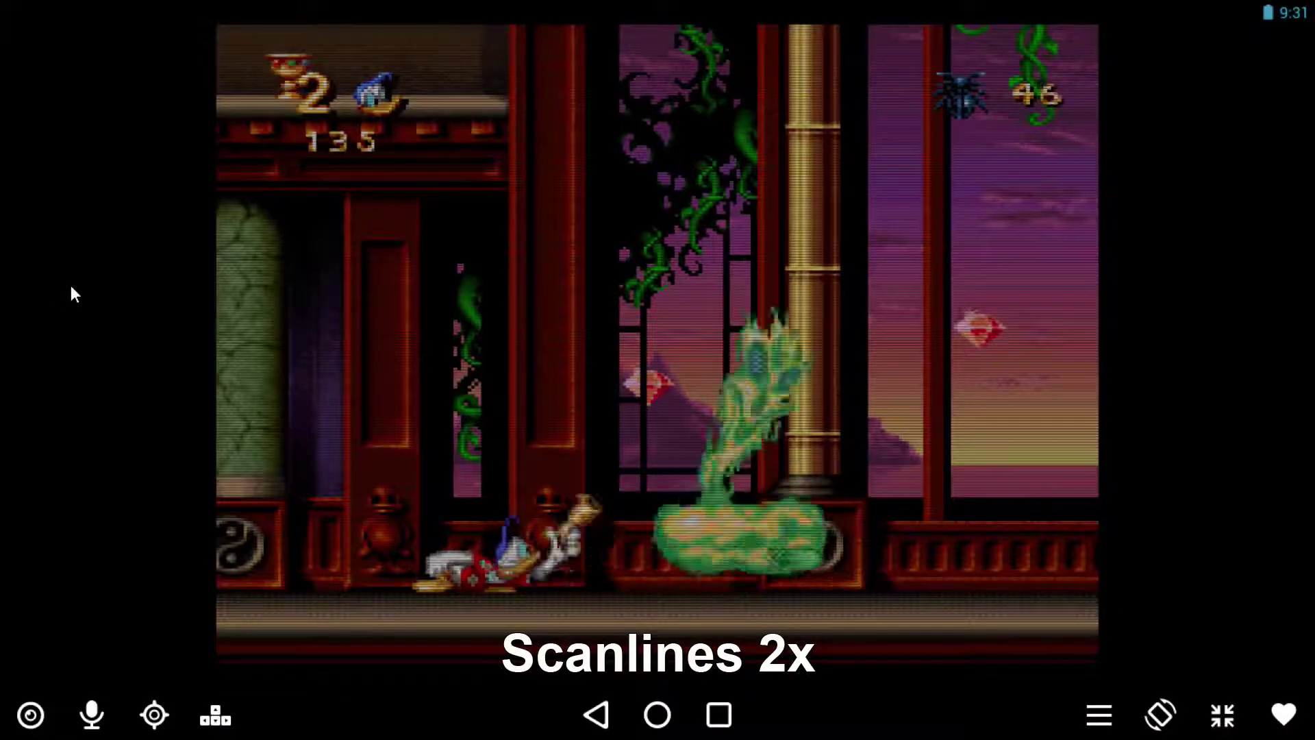
key("Right")
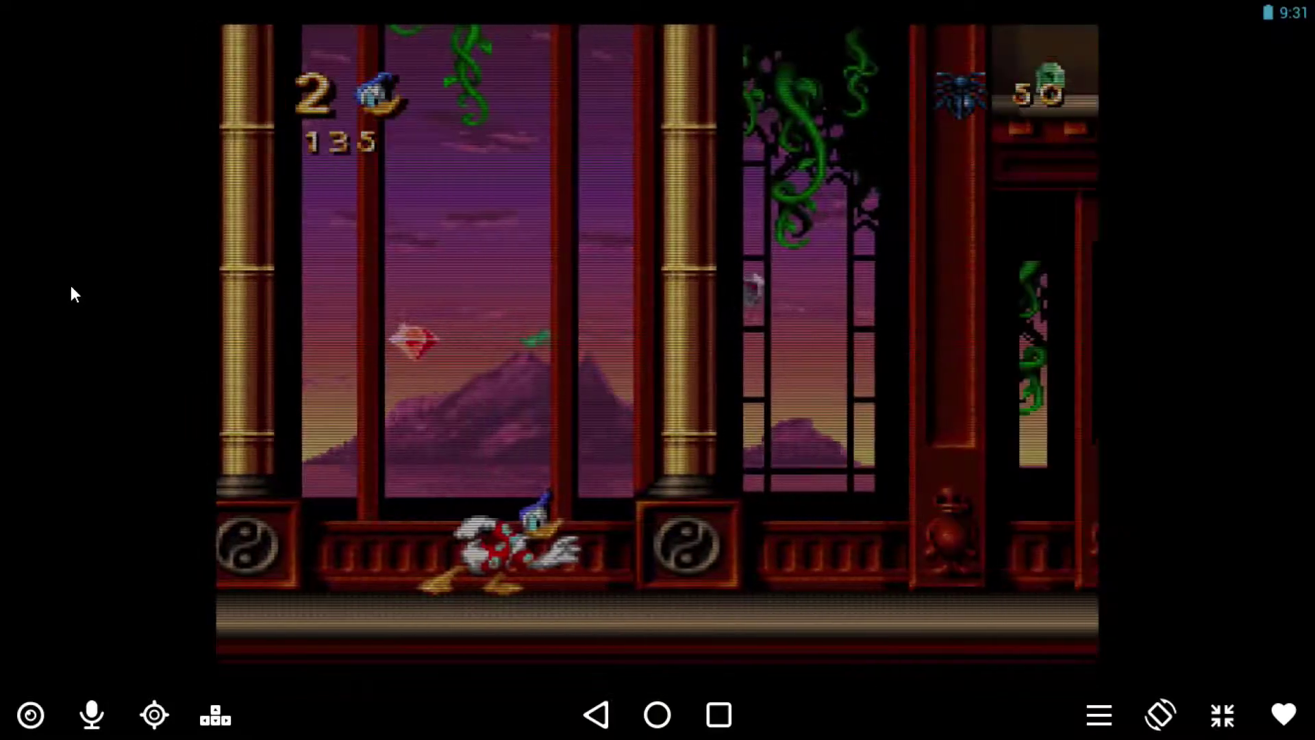
Step: Decline exiting and set the Video Options Overlay Effect to CRT Mask
key("Escape")
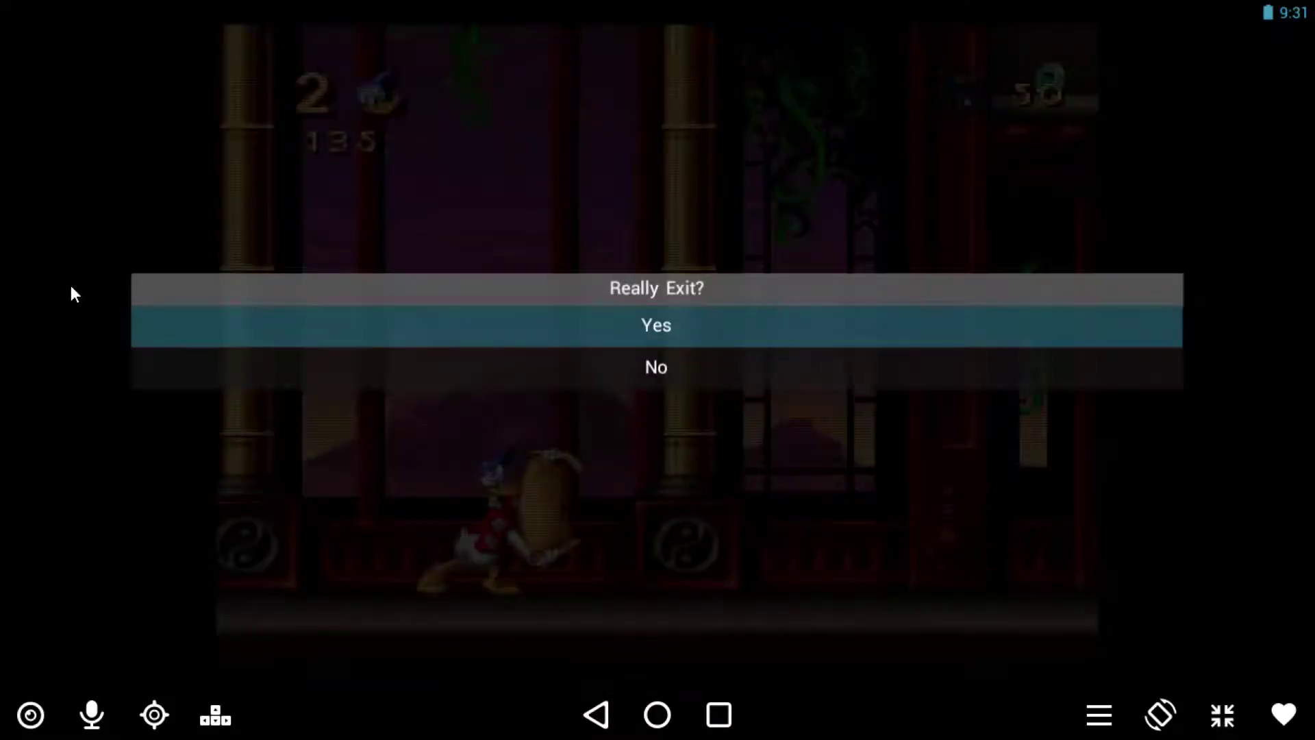
key("Escape")
key("Return")
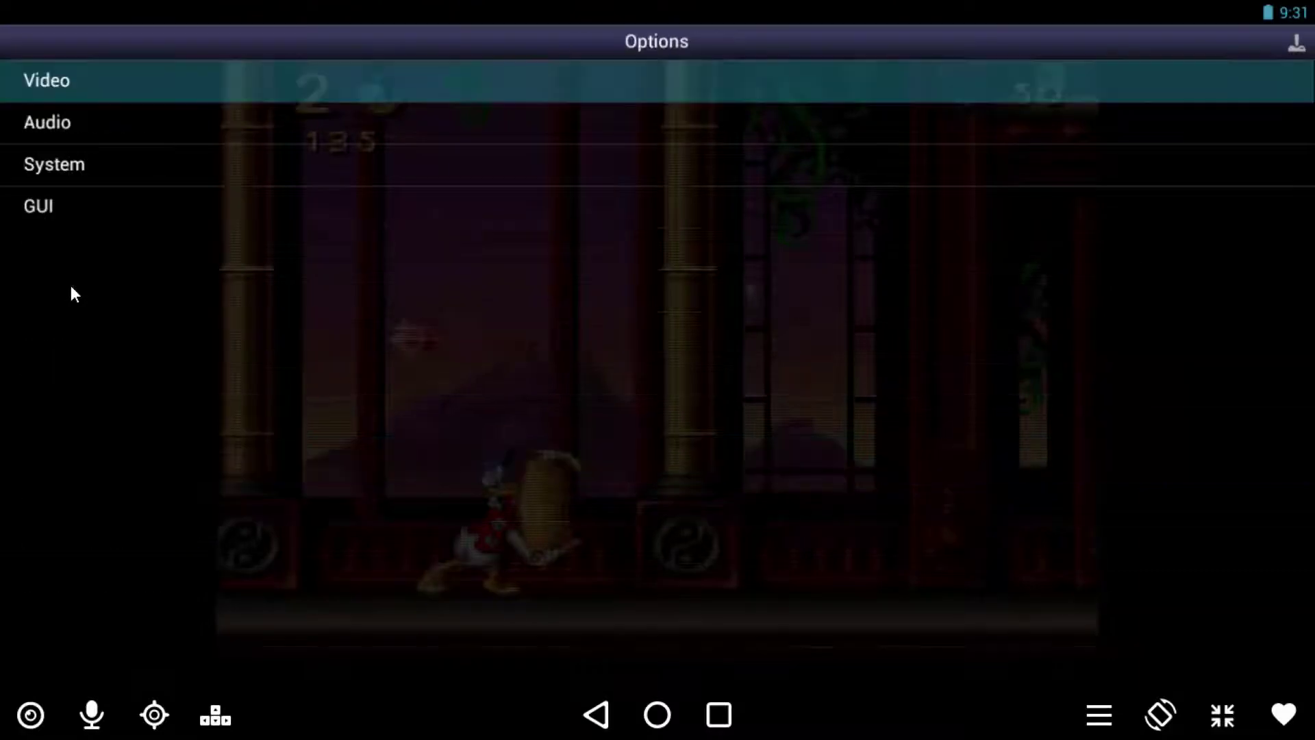
key("Return")
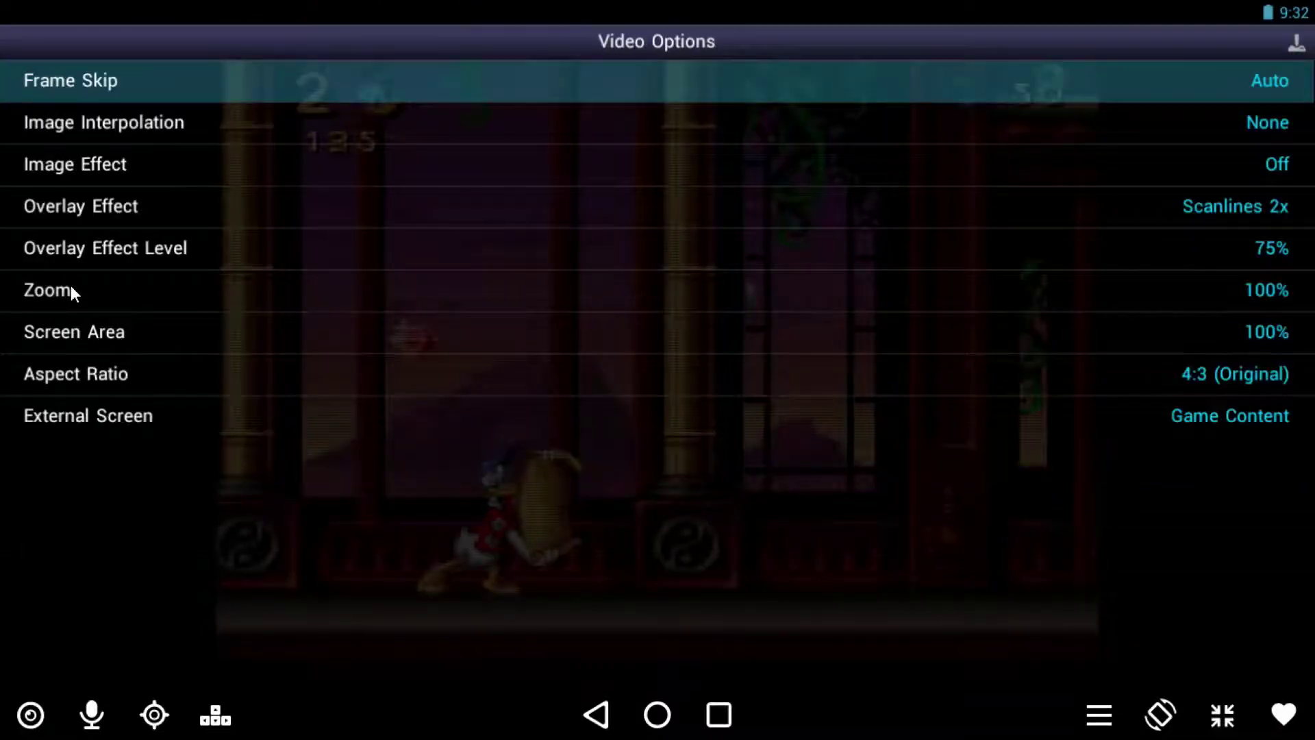
key("Down")
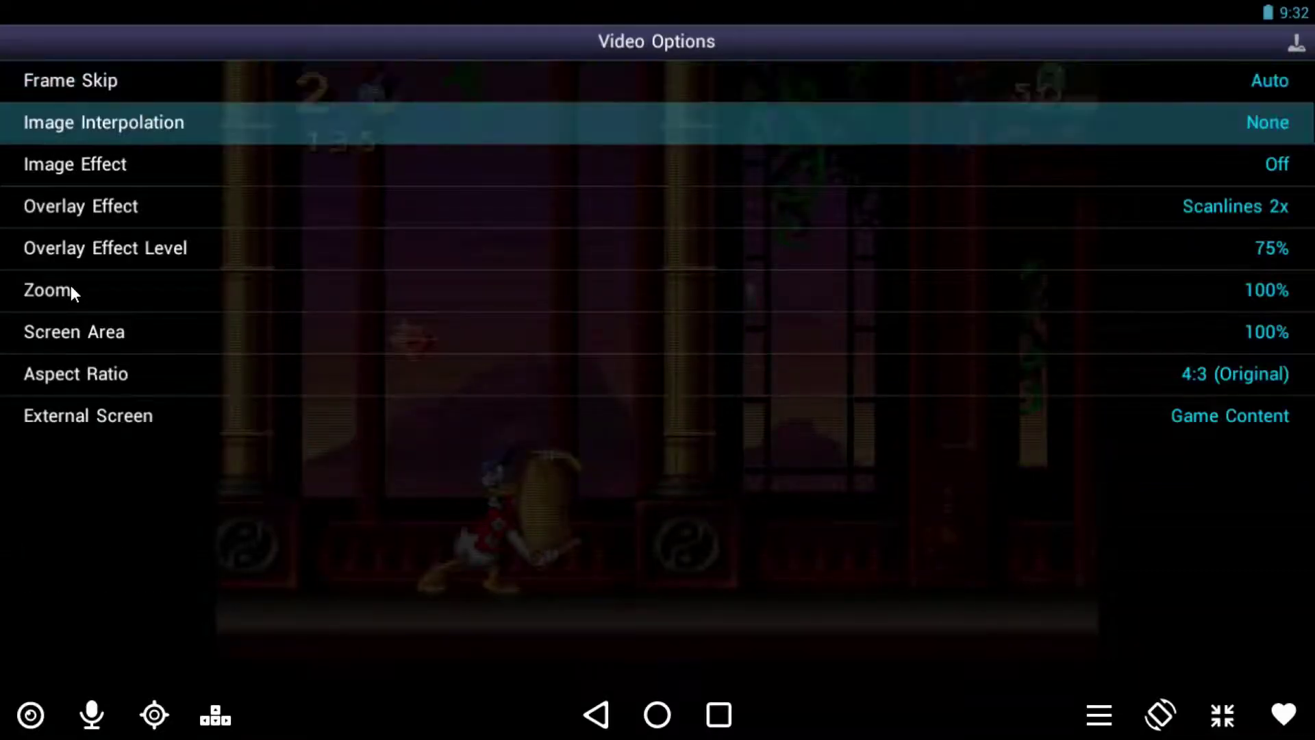
key("Down")
key("Down")
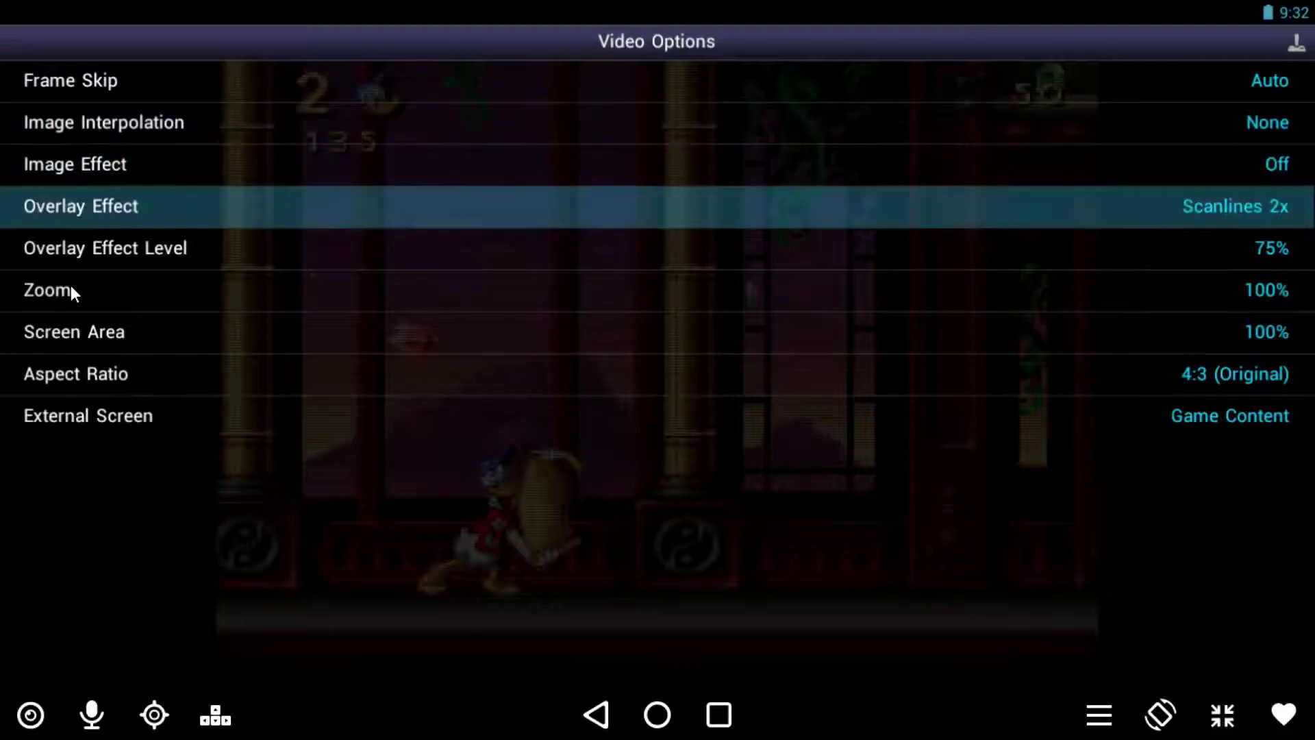
key("Return")
key("Down")
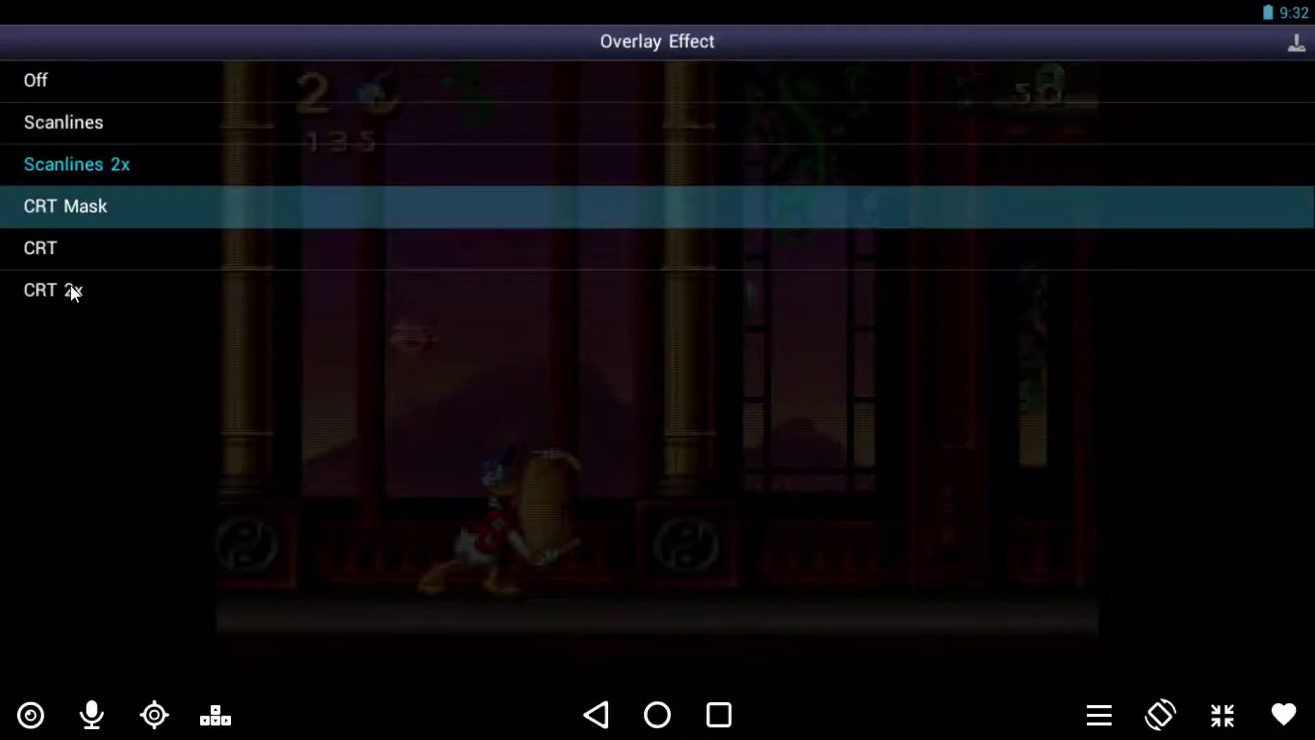
key("Return")
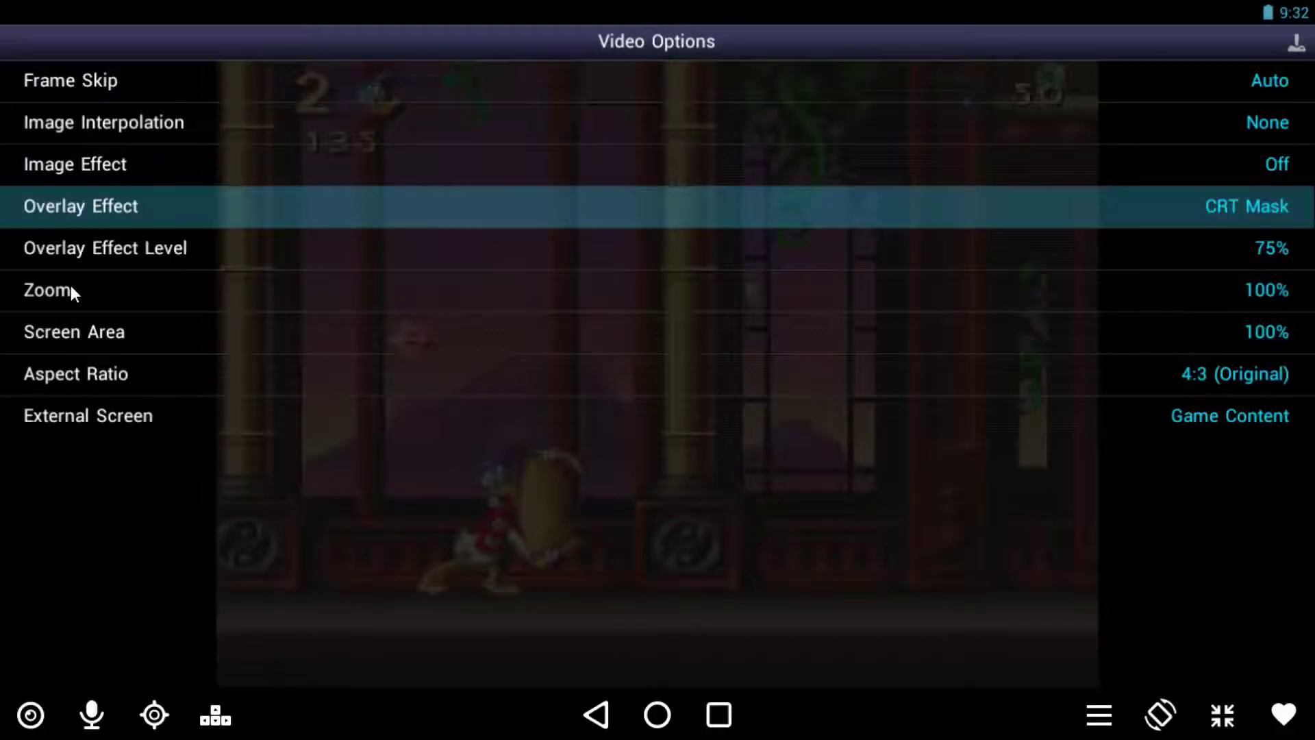
Step: Set the Overlay Effect Level to 50% and return to the game
key("Down")
key("Return")
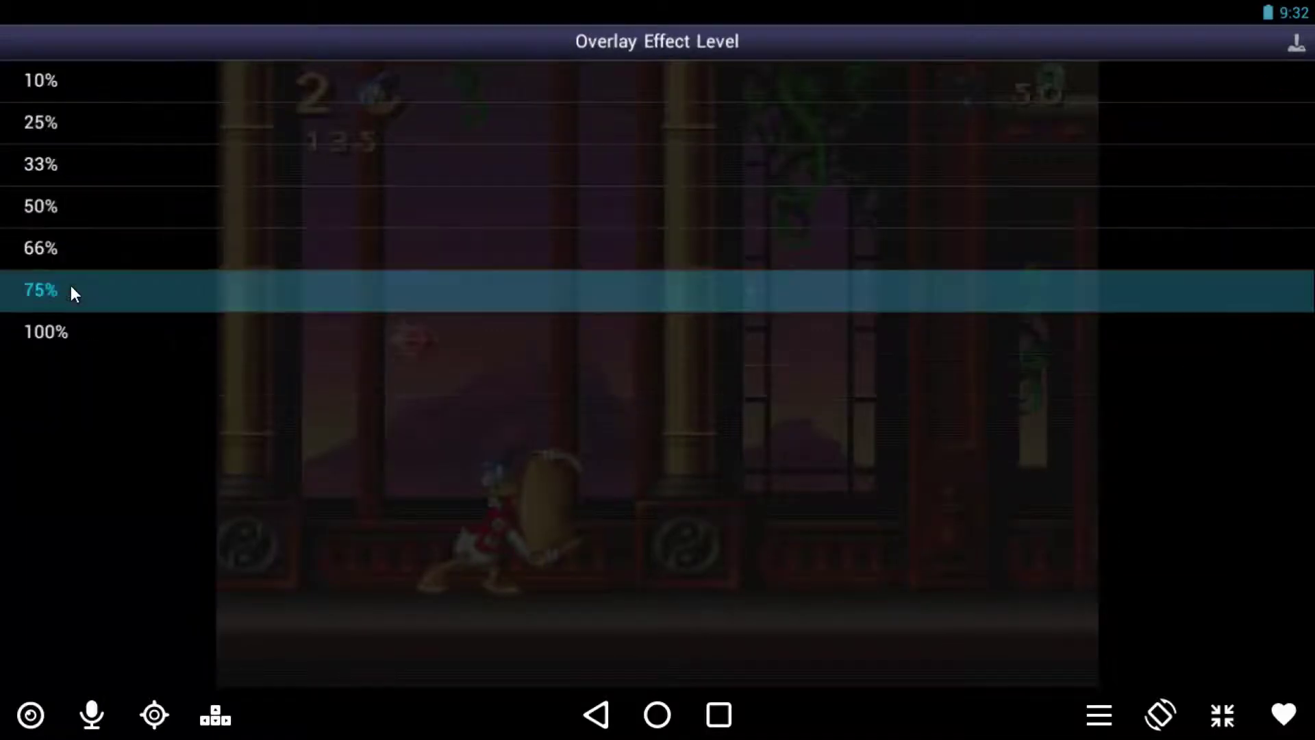
key("Up")
key("Up")
key("Return")
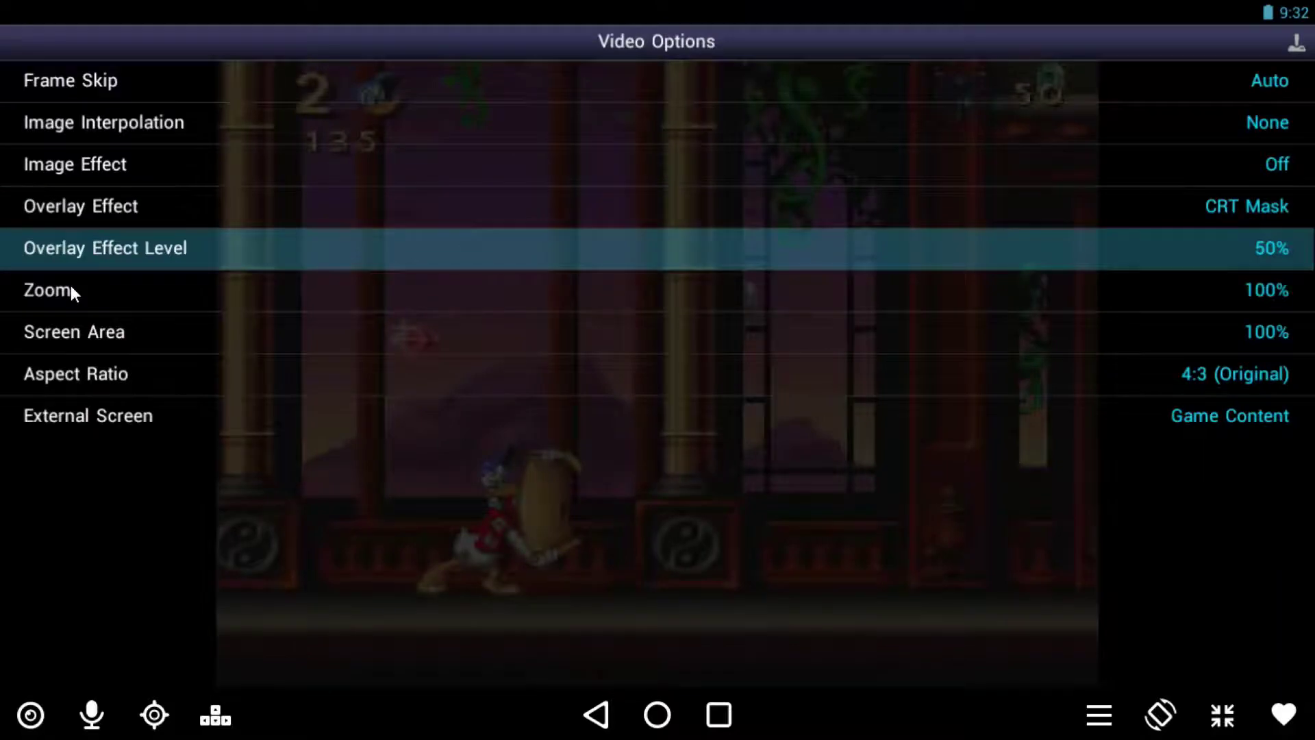
key("Escape")
key("Escape")
key("Escape")
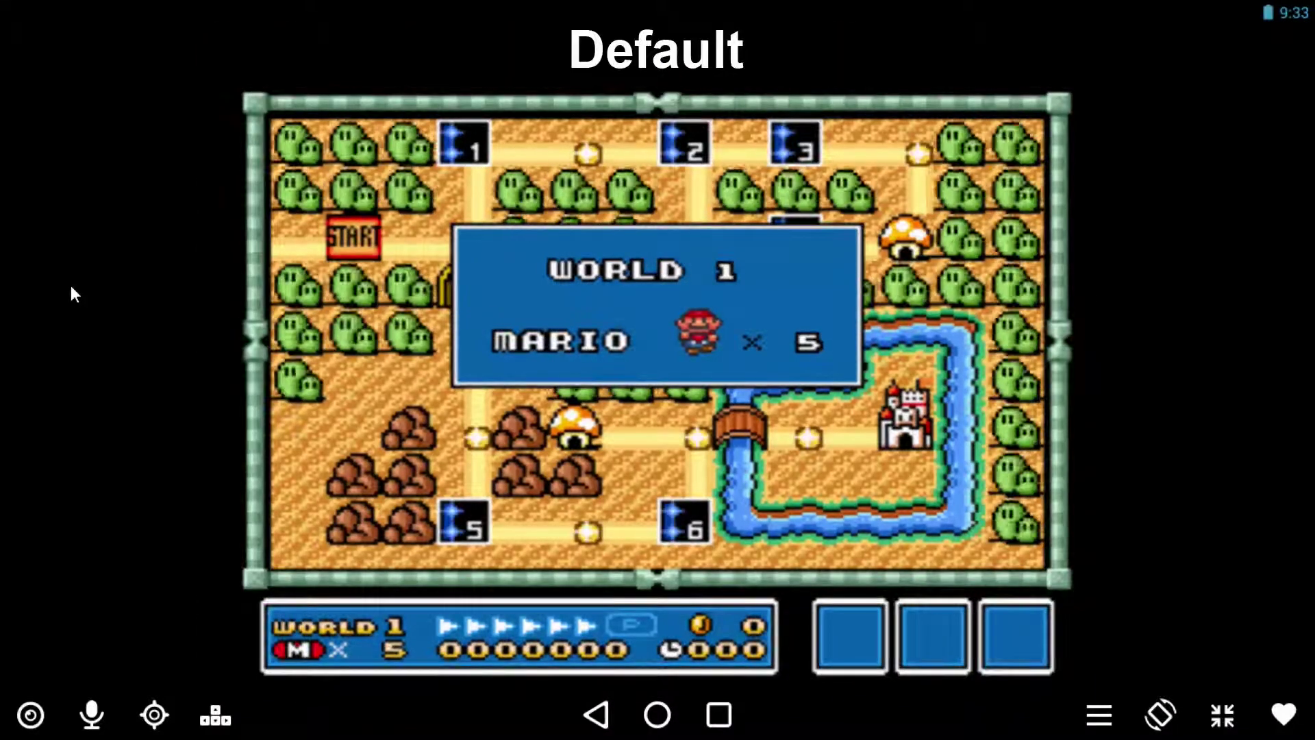
Step: Move Mario from the START space onto World 1 level 1 and enter it
key("Right")
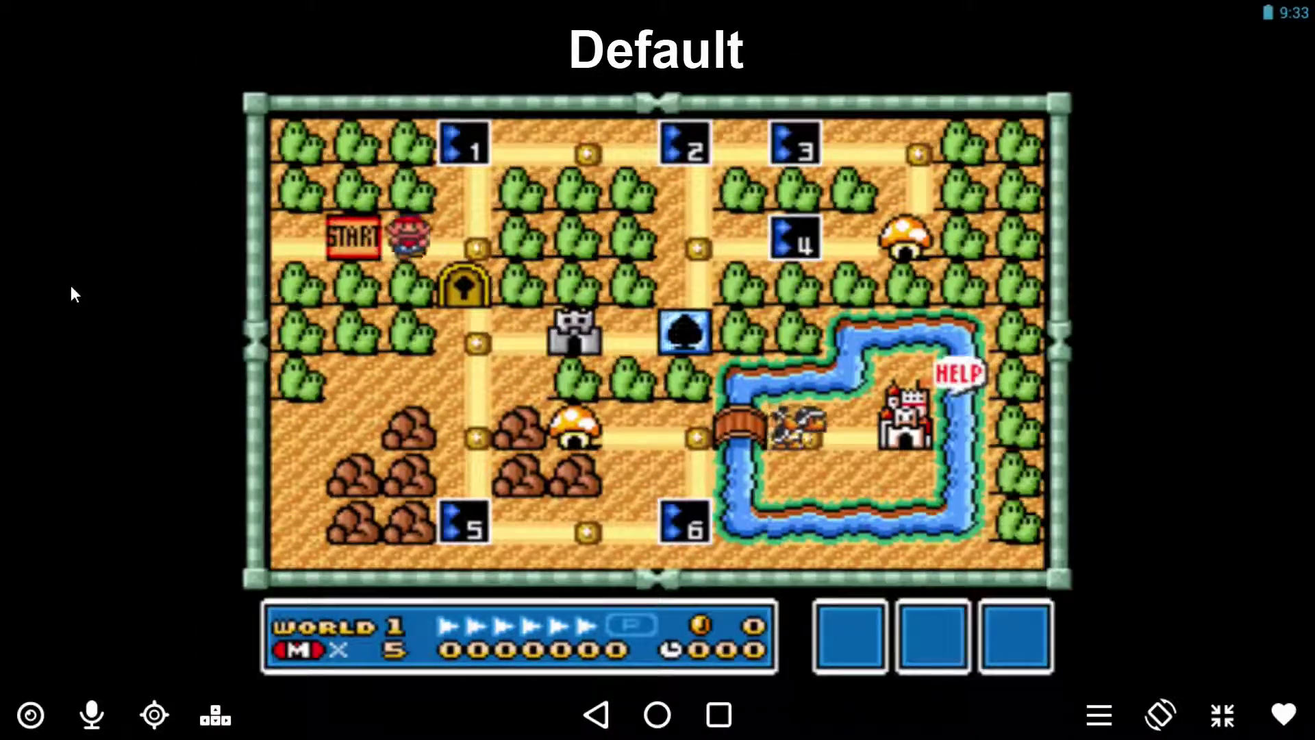
key("Up")
key("Return")
key("Return")
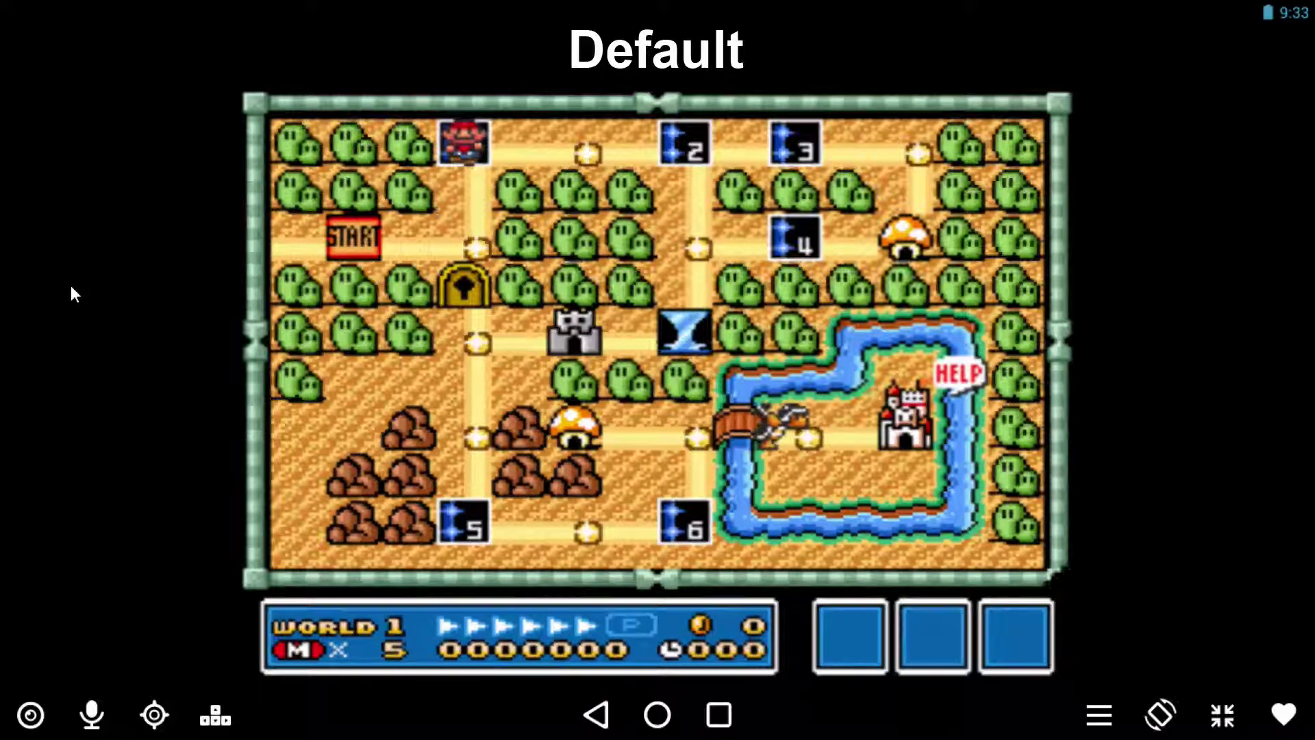
key("Return")
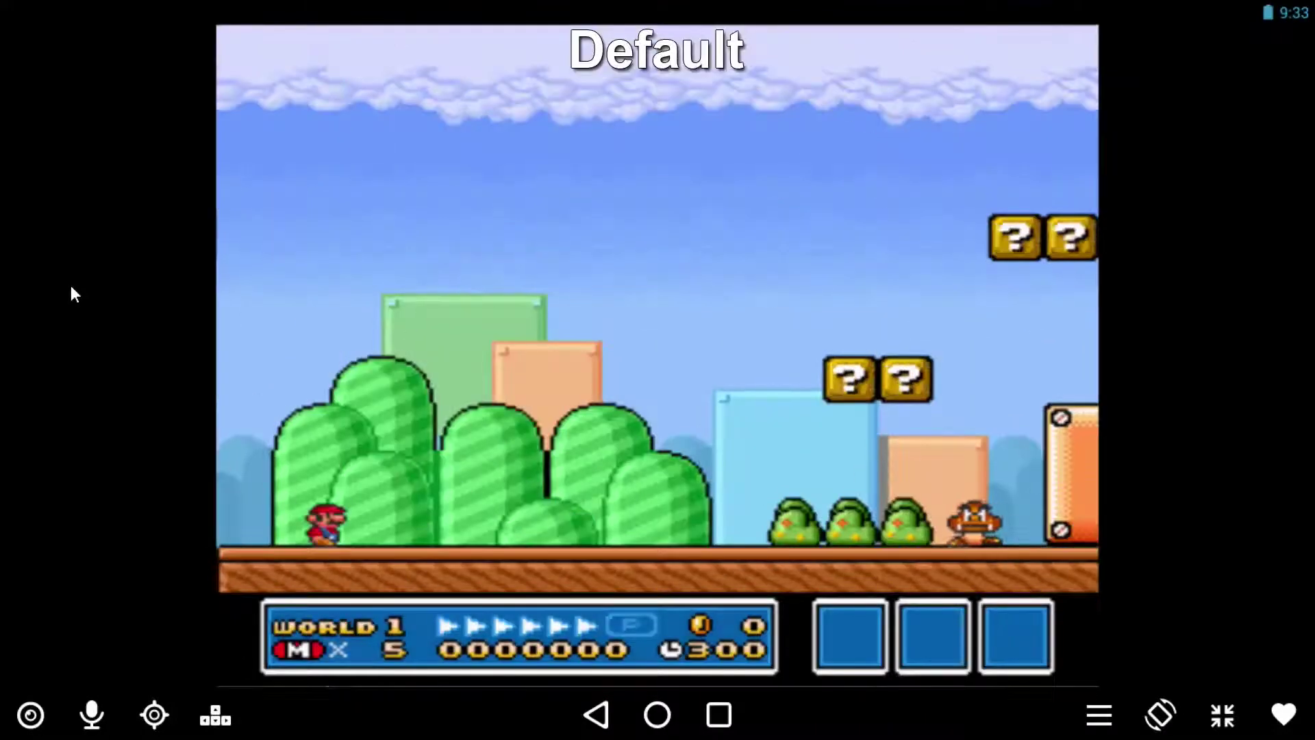
Step: Stomp a Goomba and hit two ? blocks, then bring up Video Options
key("Right")
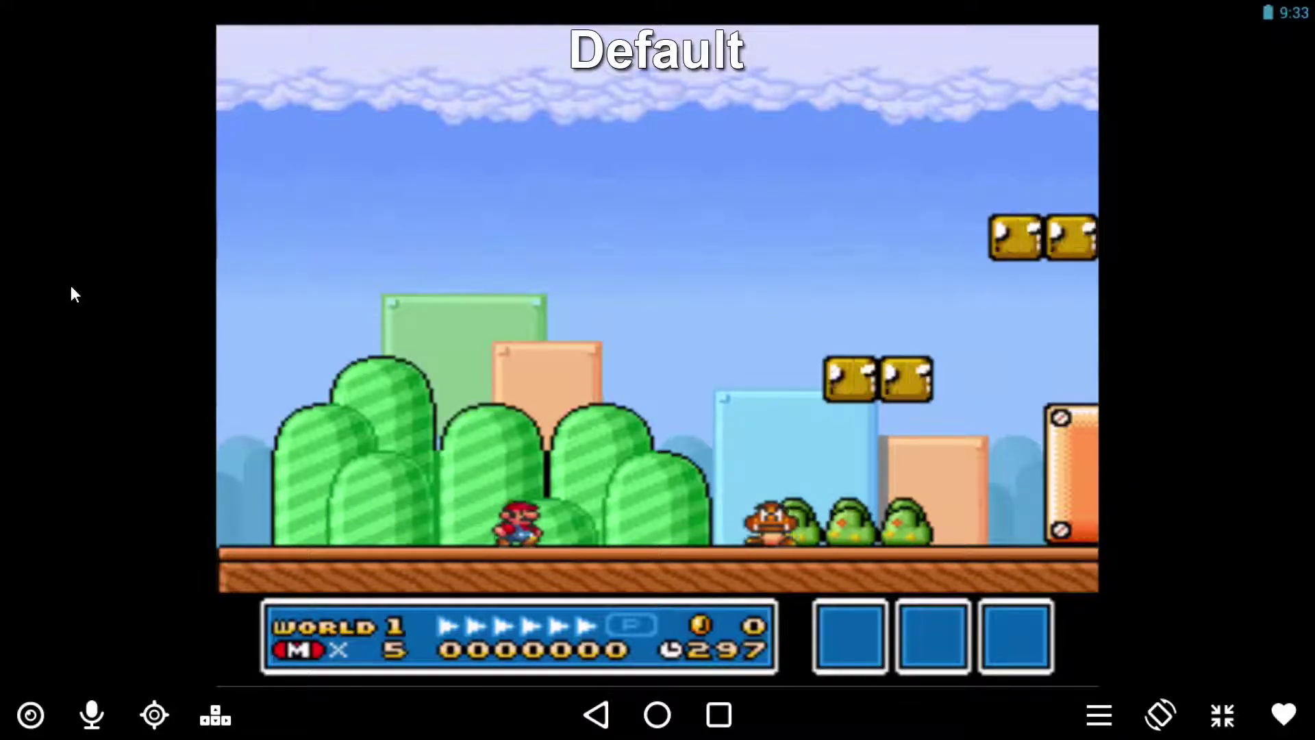
key("Right")
key("x")
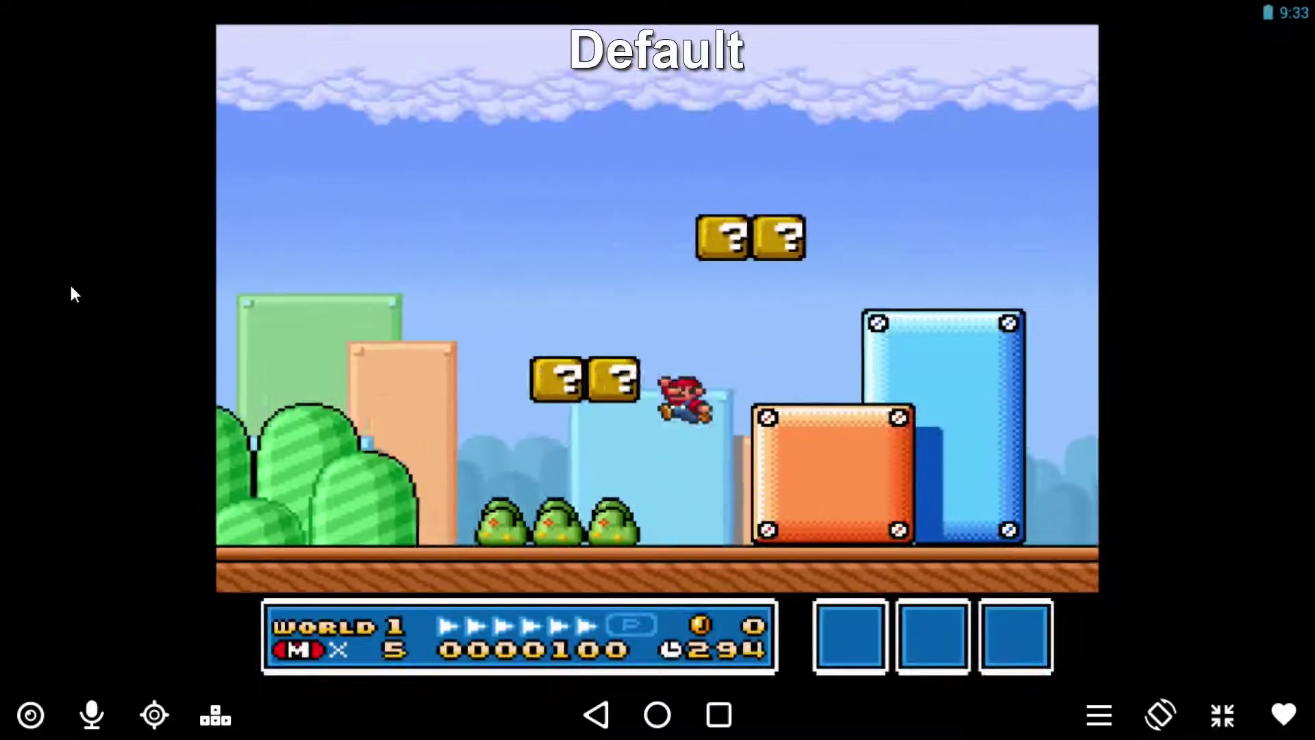
key("Right")
key("x")
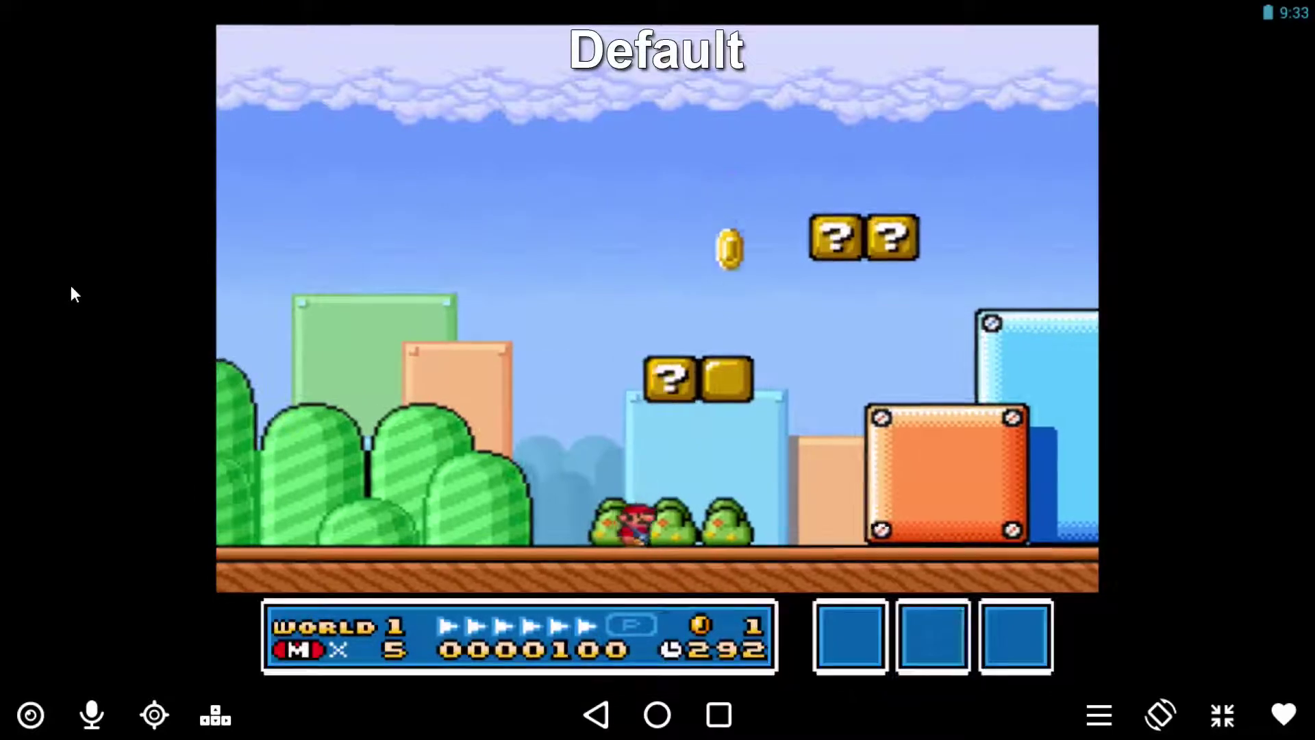
key("Right")
key("x")
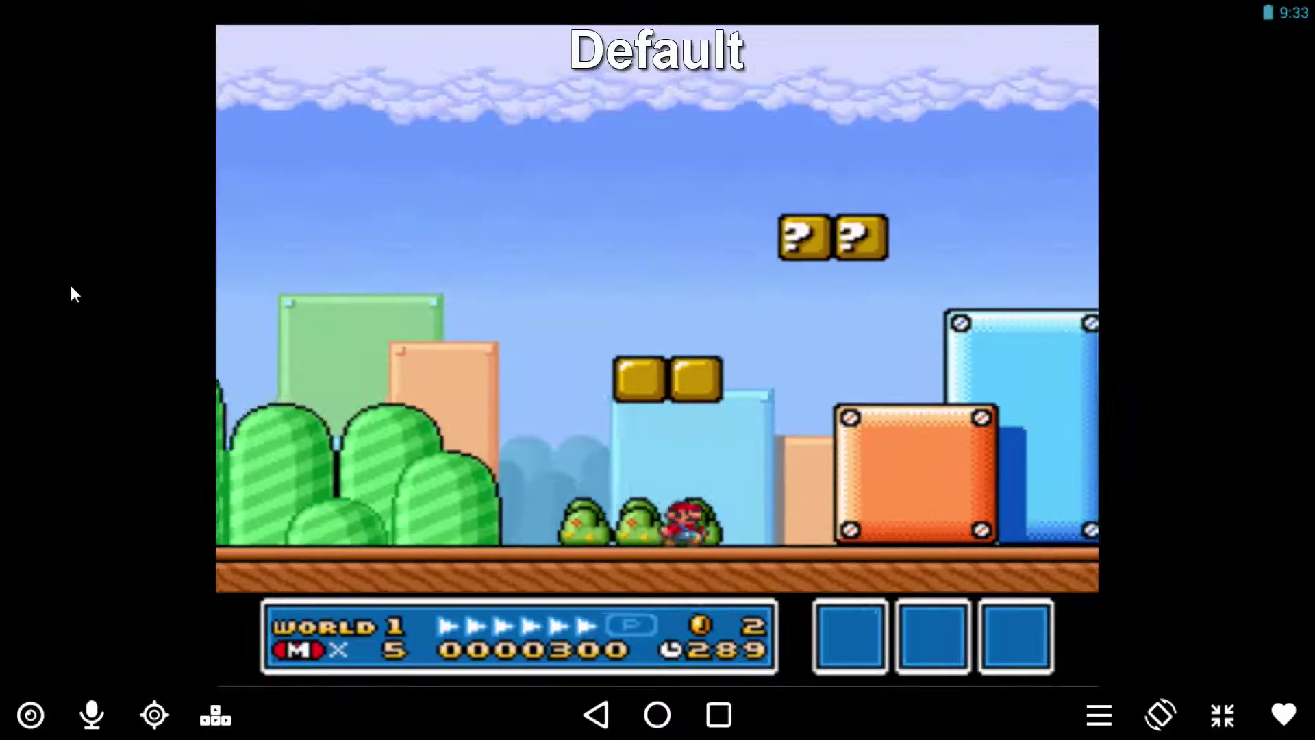
key("Right")
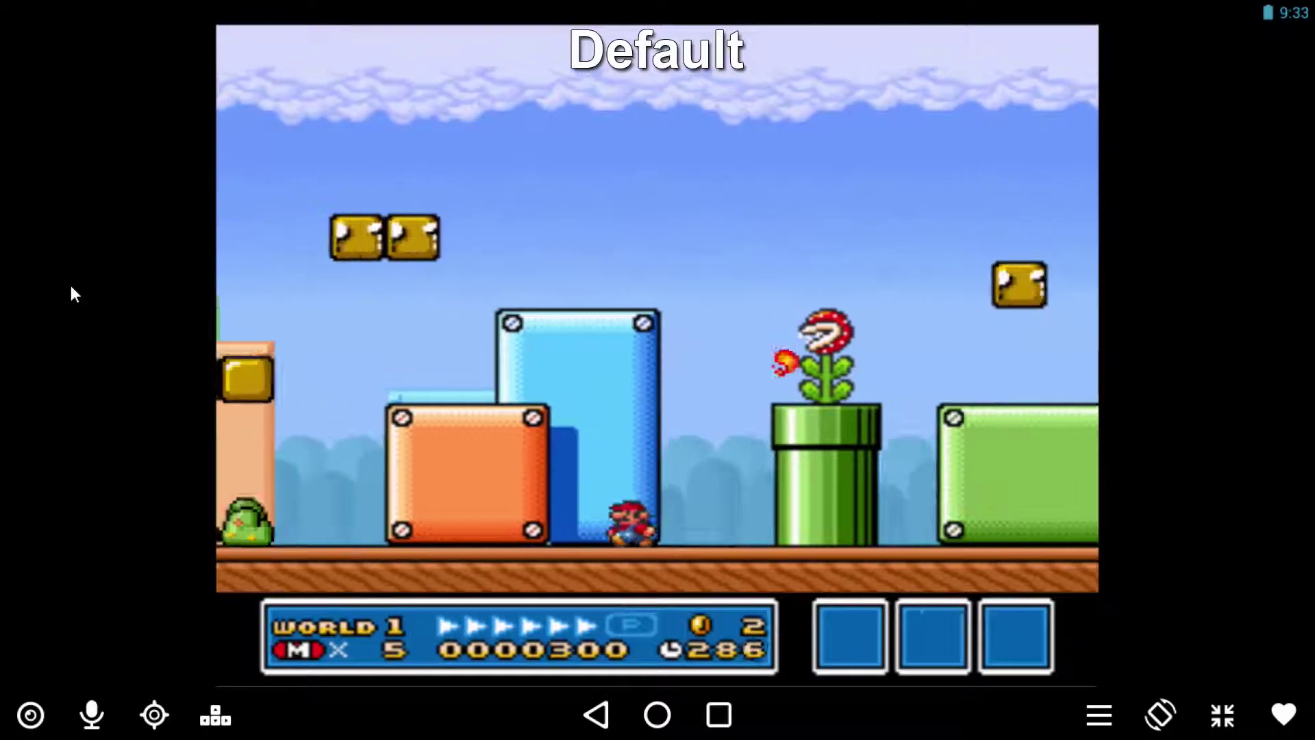
key("Left")
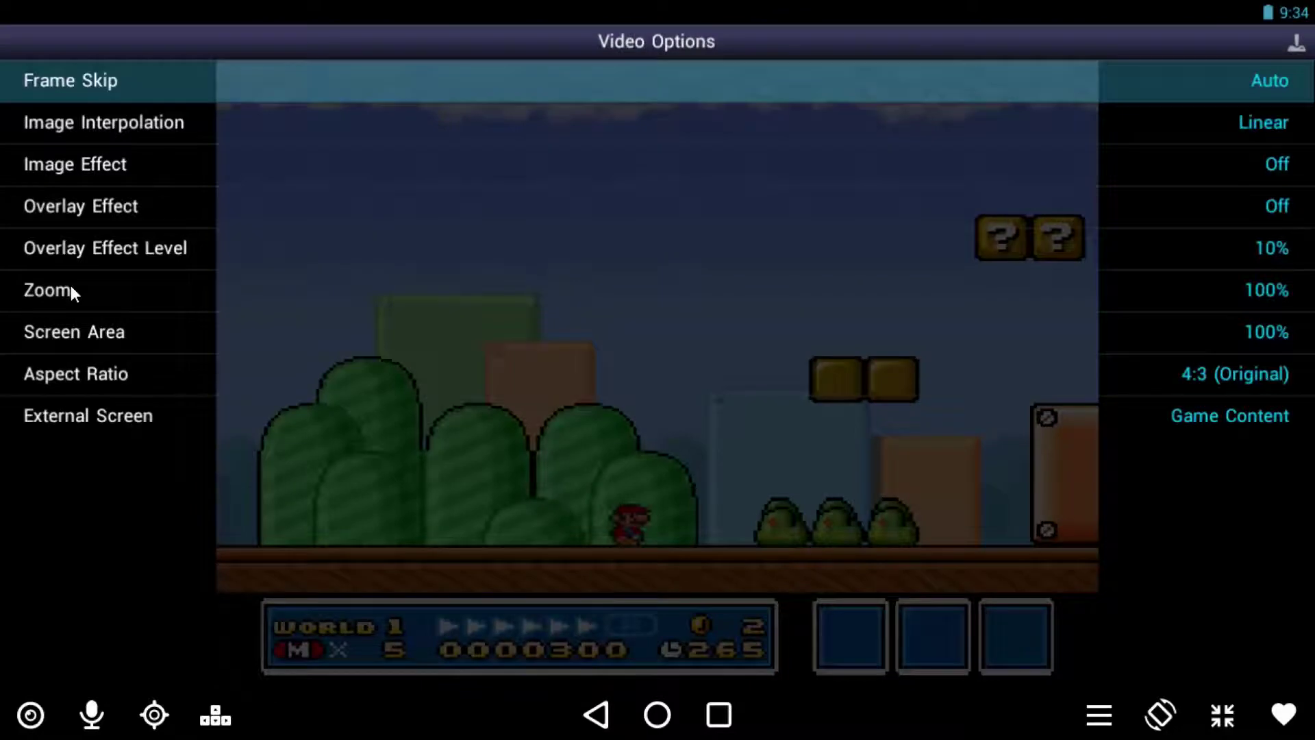
key("Down")
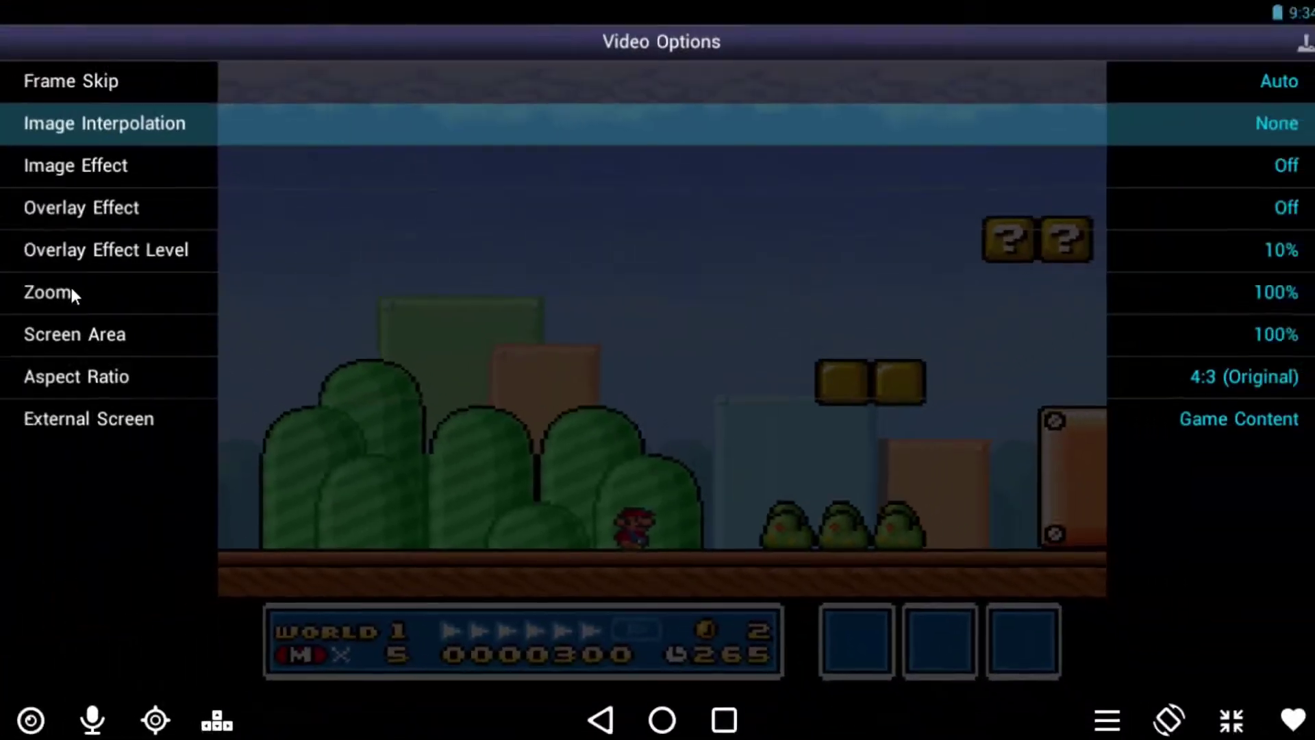
Step: Set Image Interpolation to None, trying Linear briefly before switching back
key("Down")
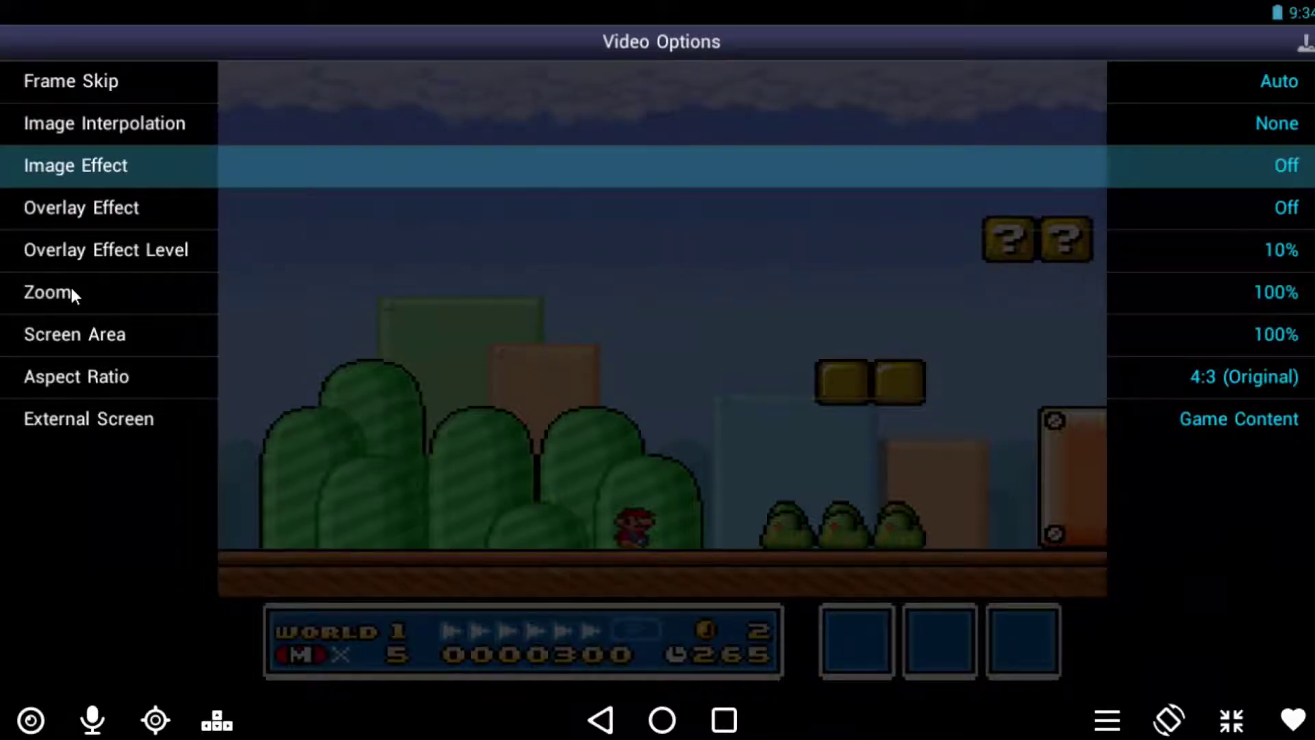
key("Up")
key("Right")
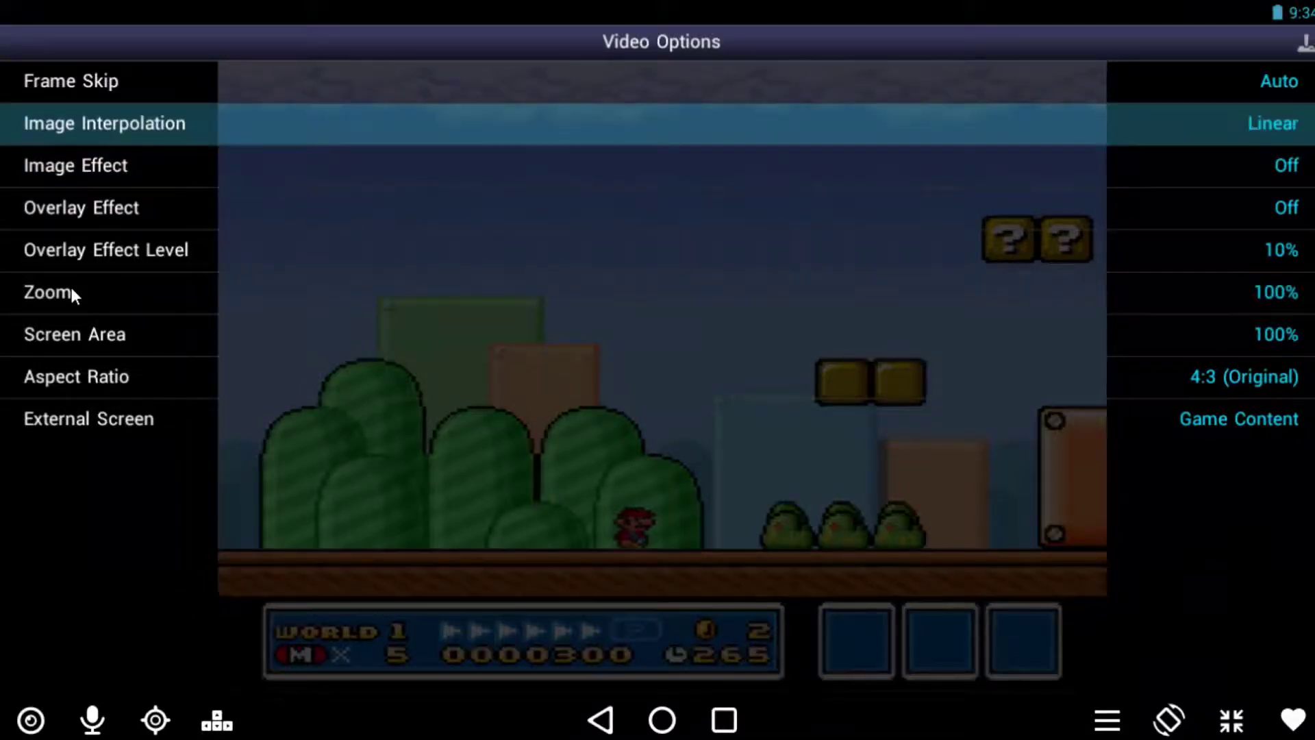
key("Left")
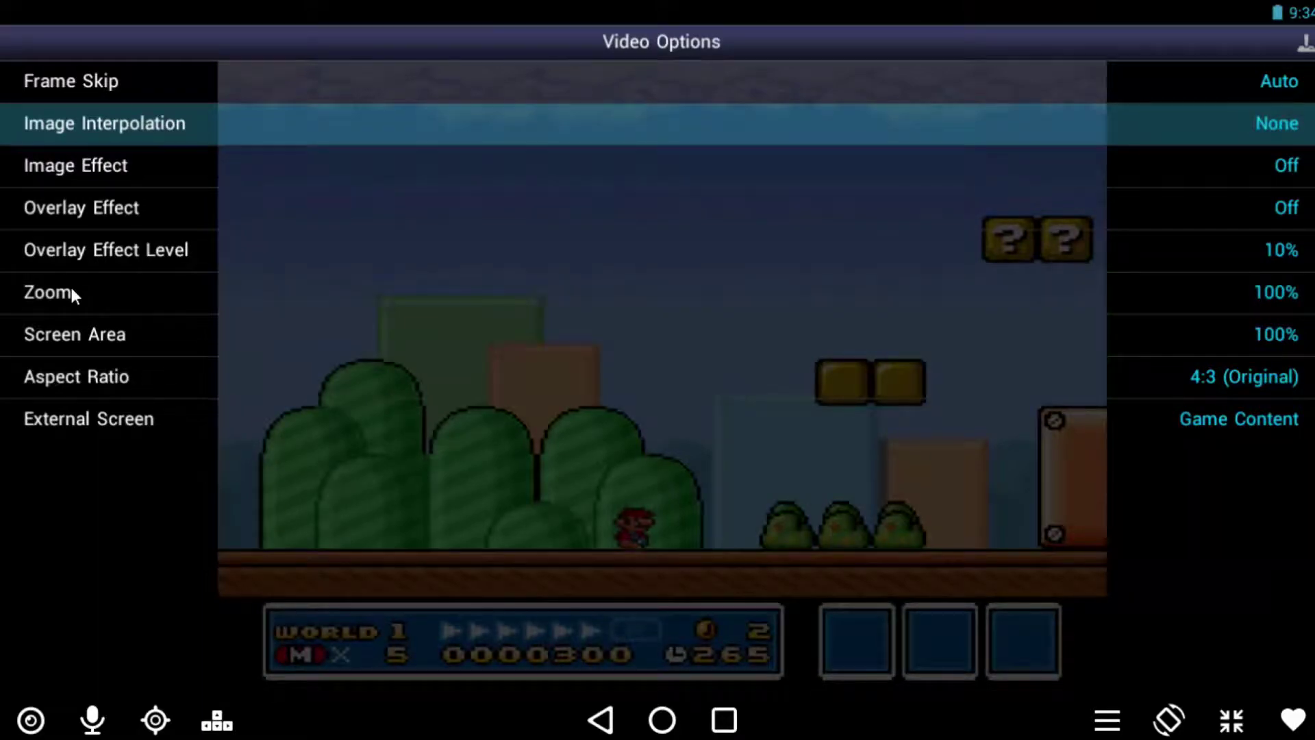
Step: Resume Super Mario Bros. 3 under Scanlines 2x, jumping onto the blue and orange blocks
key("Escape")
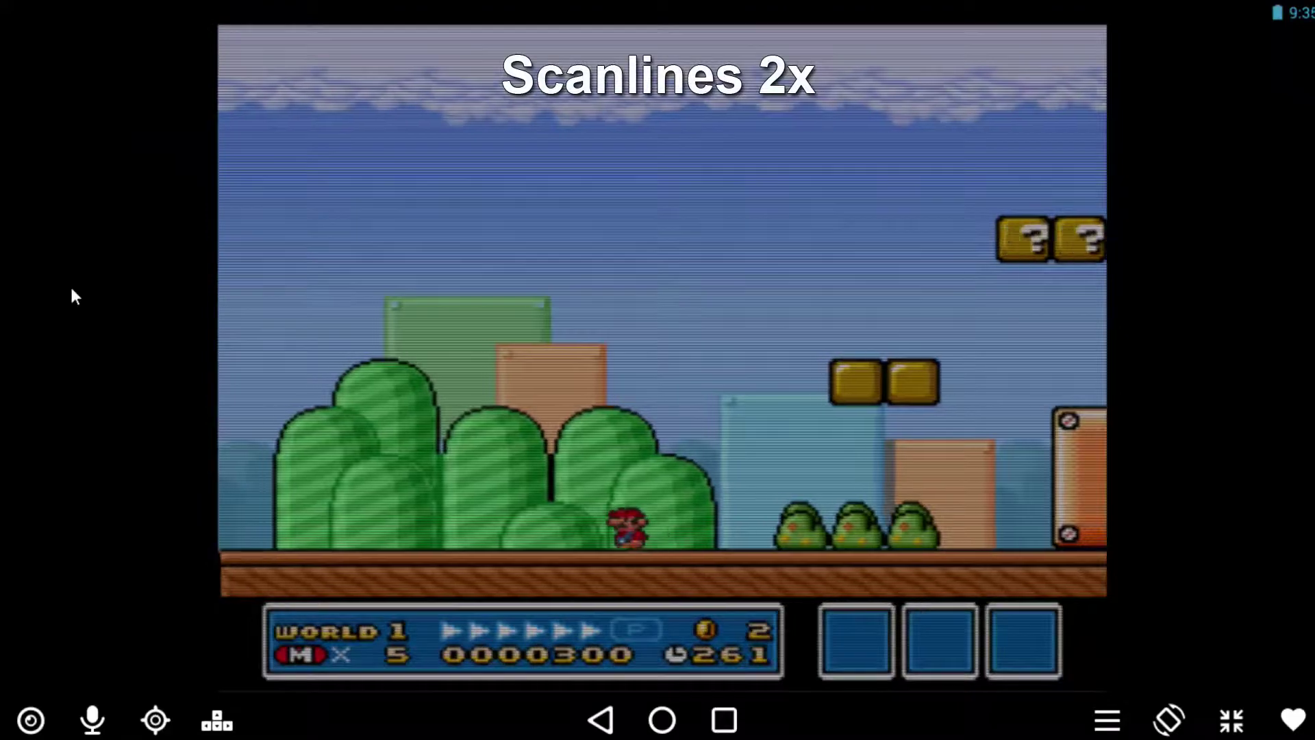
key("Left")
key("Right")
key("x")
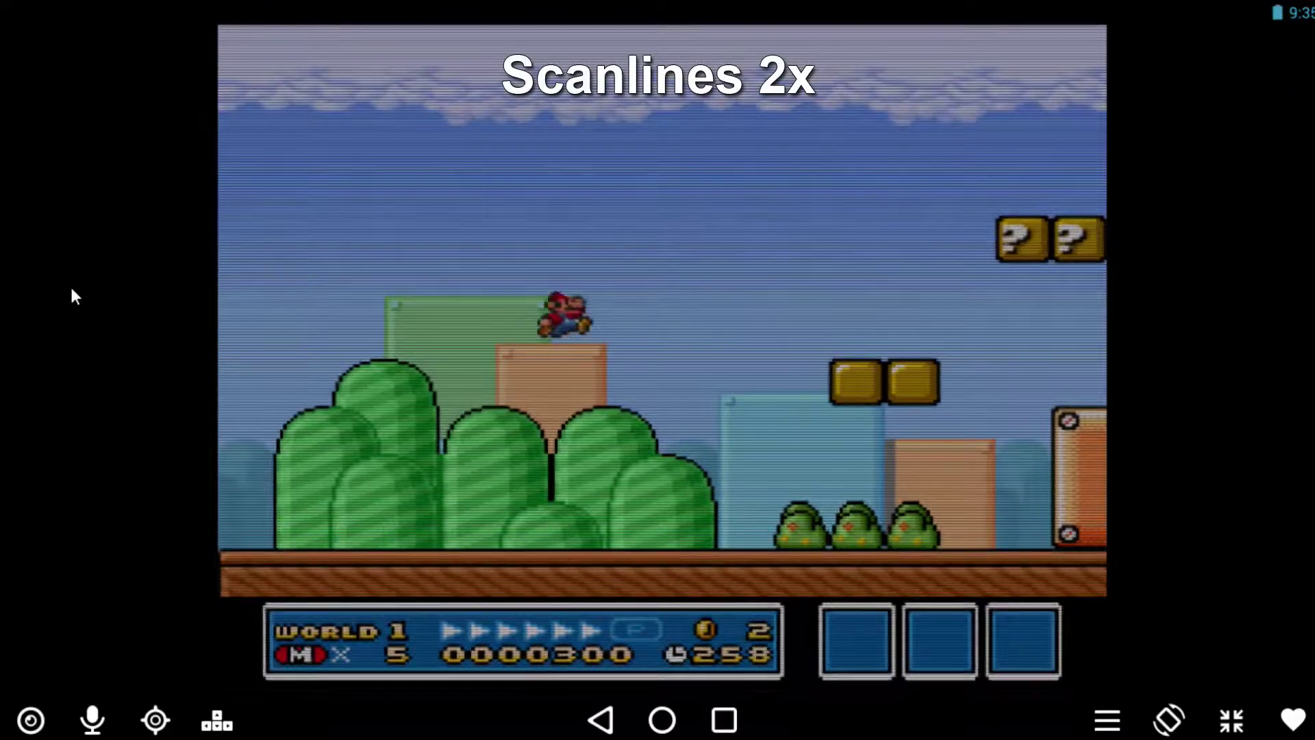
key("x")
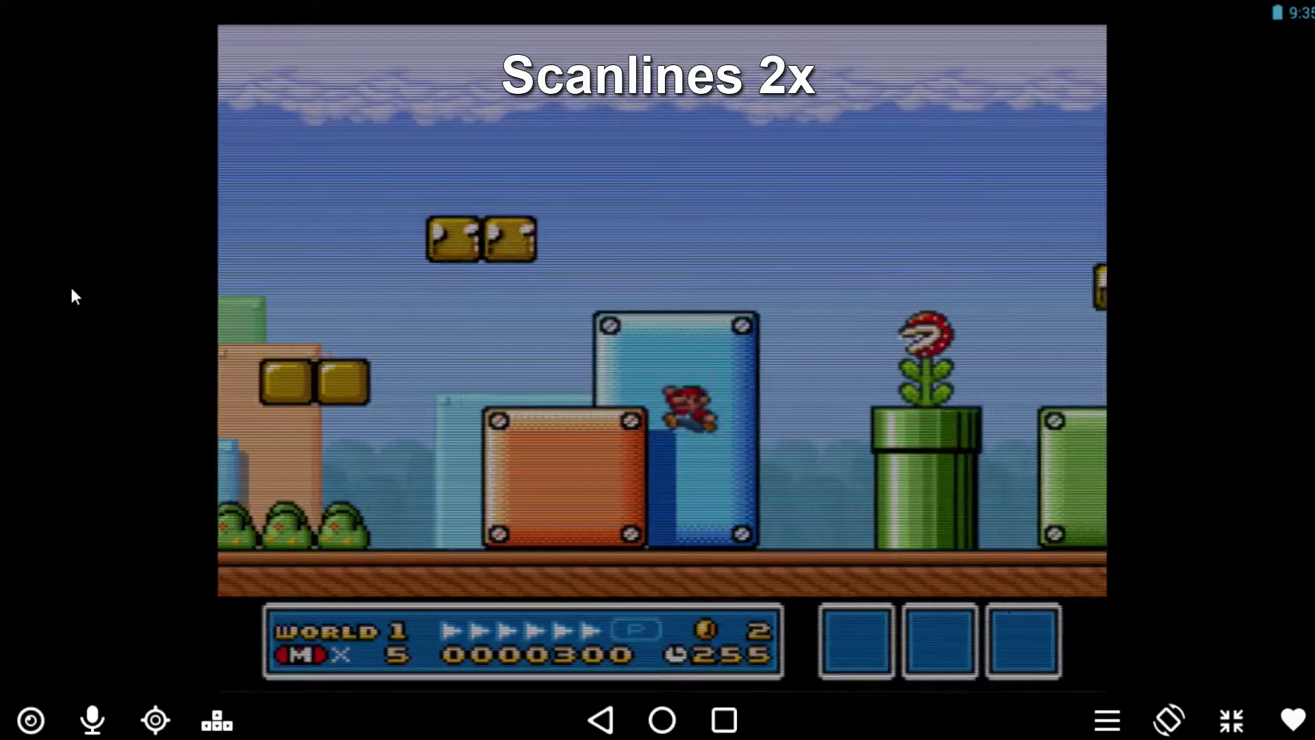
key("Left")
key("Right")
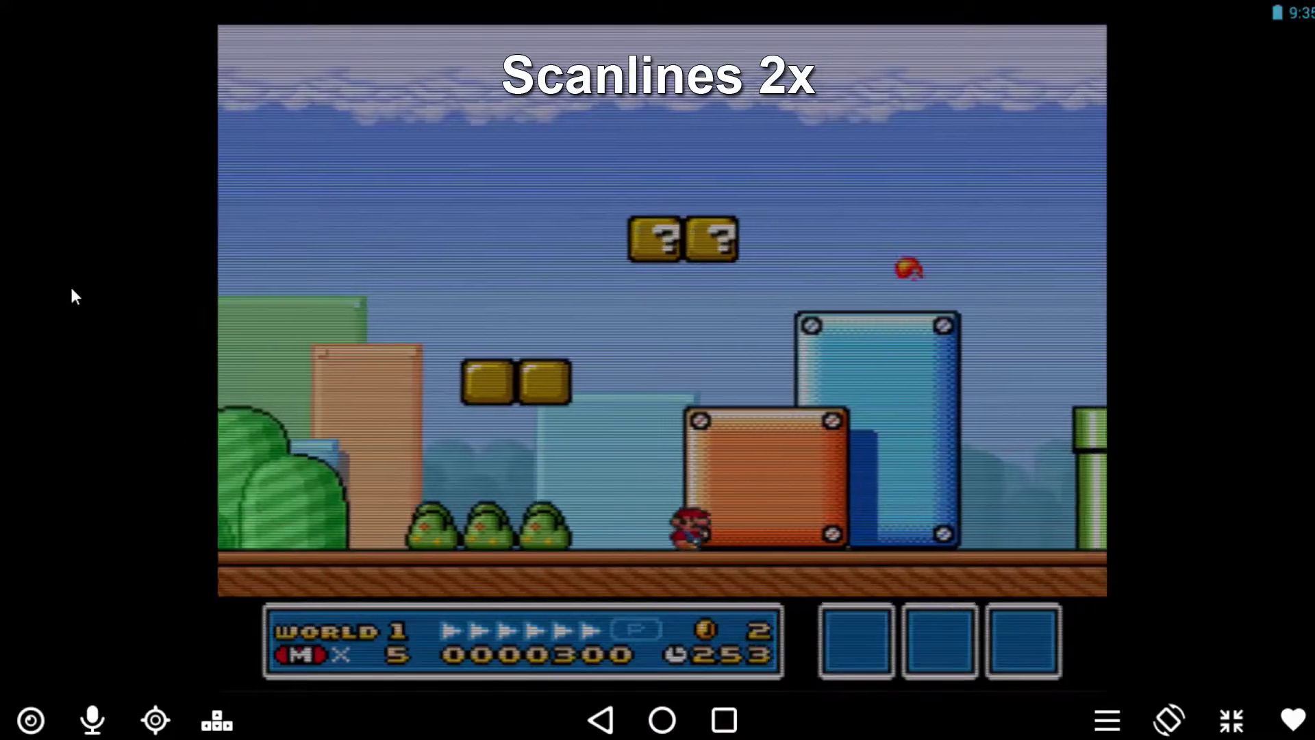
key("x")
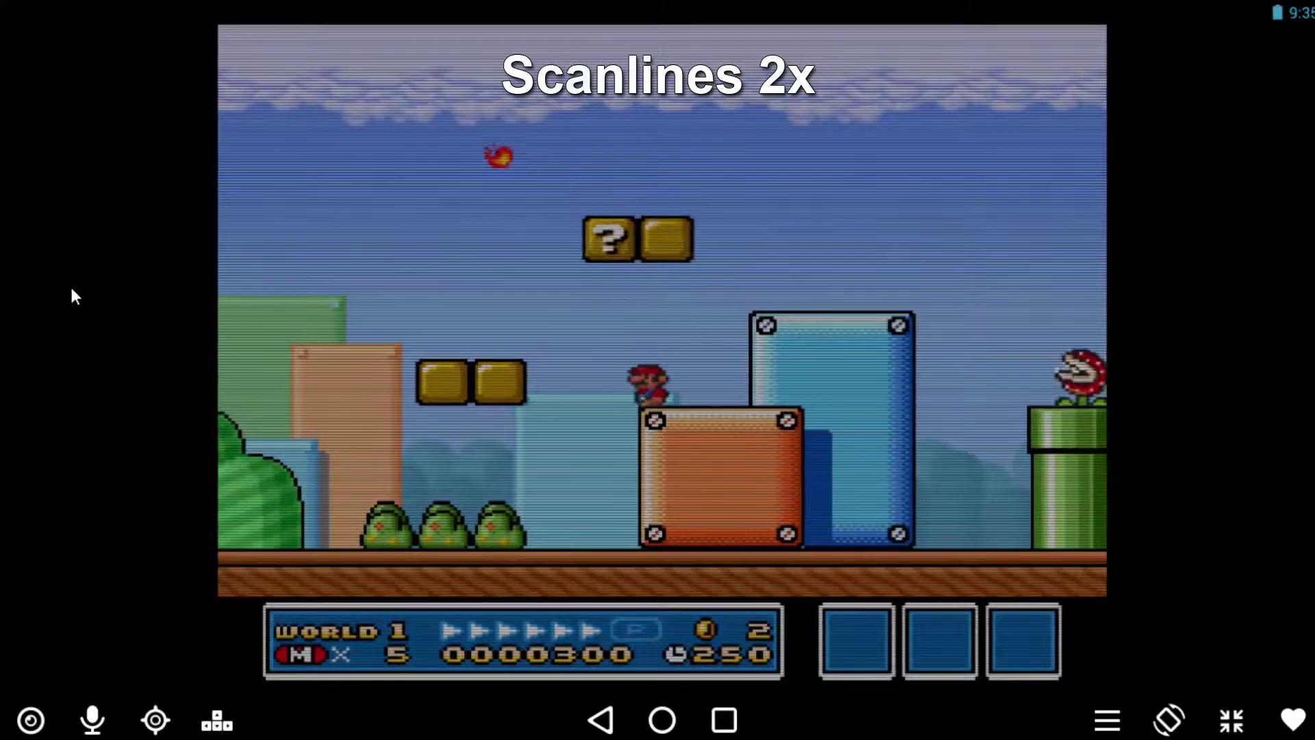
key("Left")
key("x")
Step: Run Mario toward the piranha plant pipe under the CRT Mask overlay
key("Right")
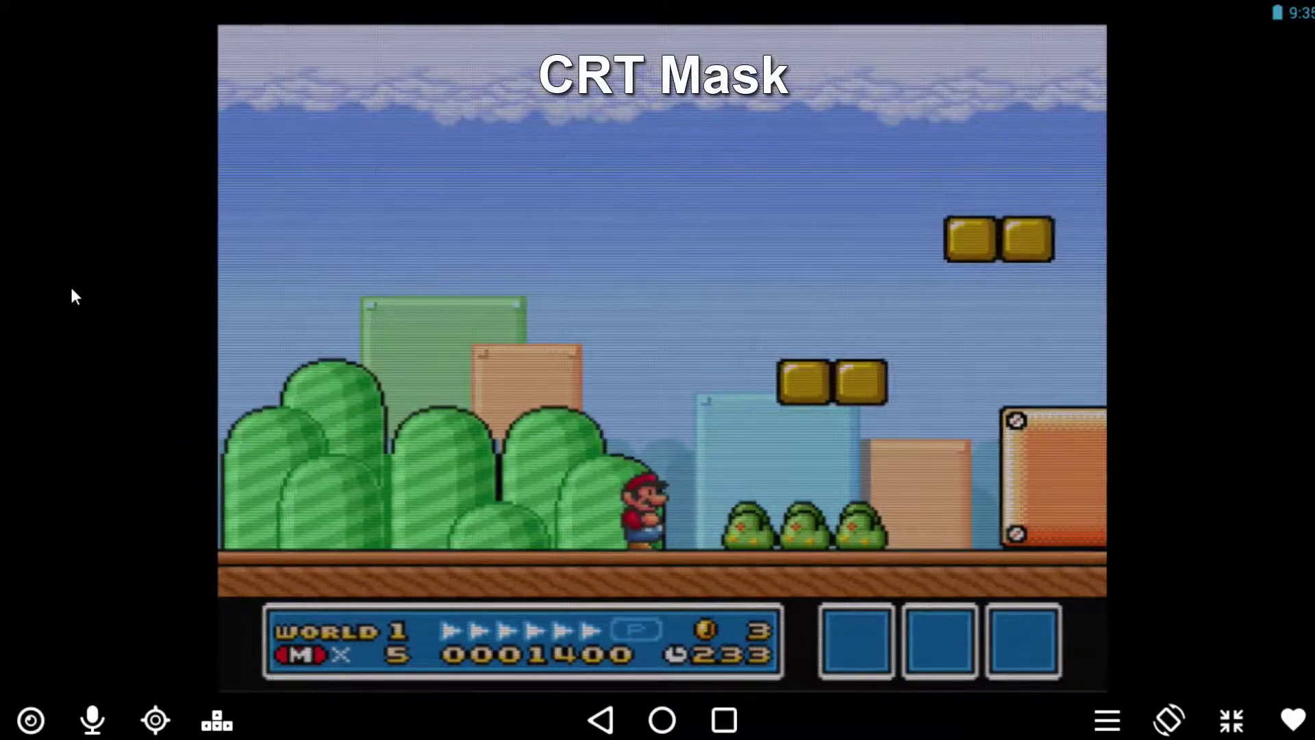
key("Right")
key("x")
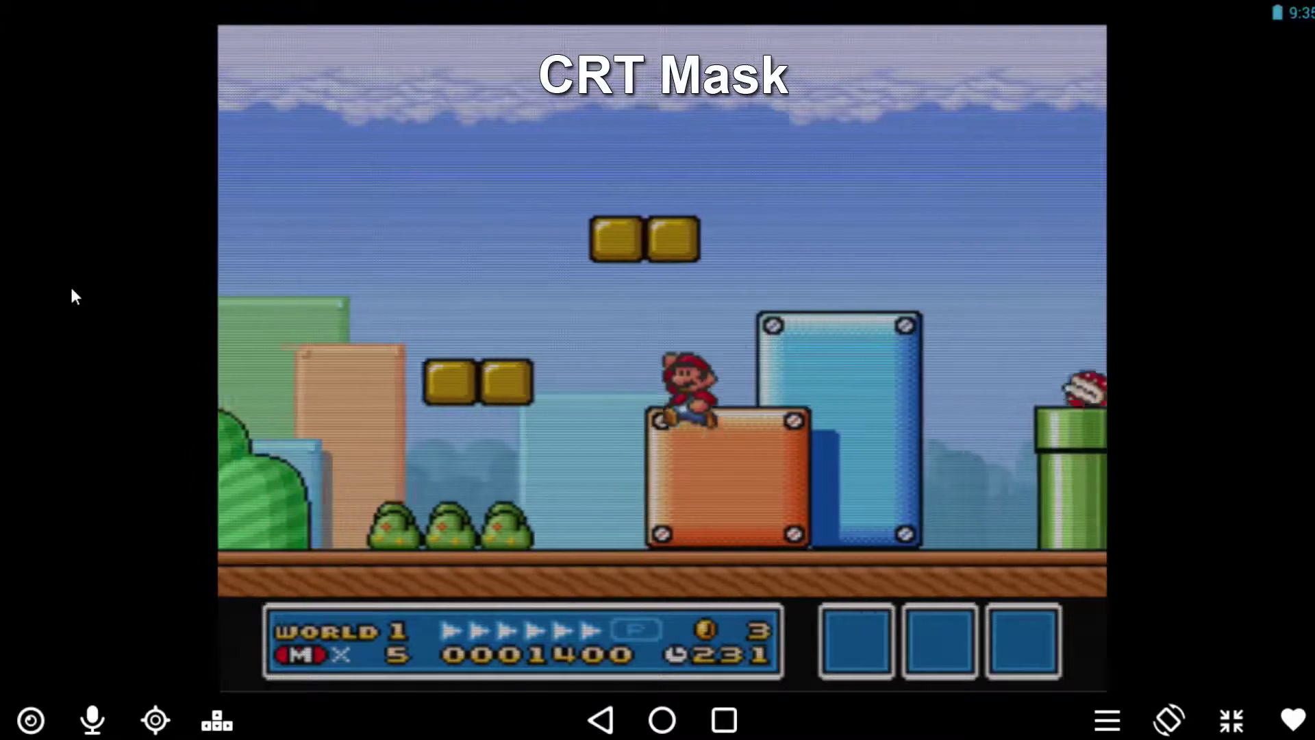
key("Right")
key("x")
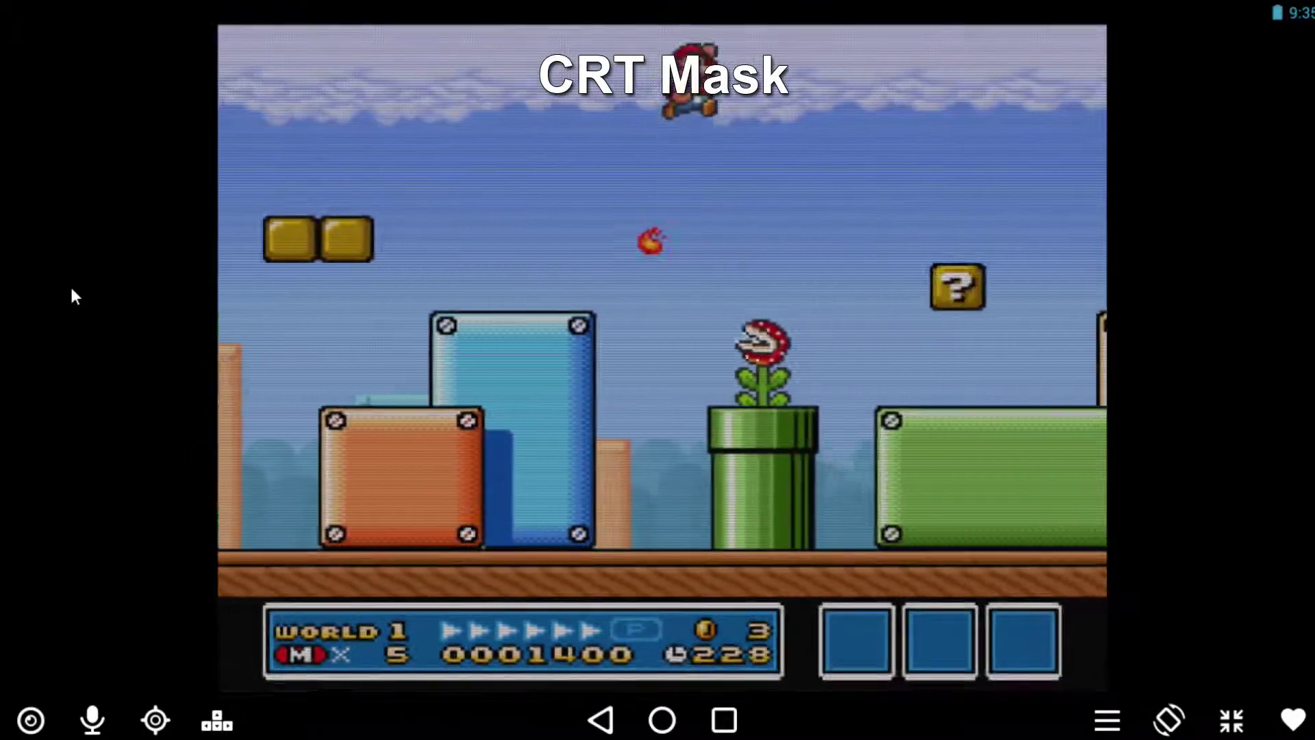
key("Right")
key("x")
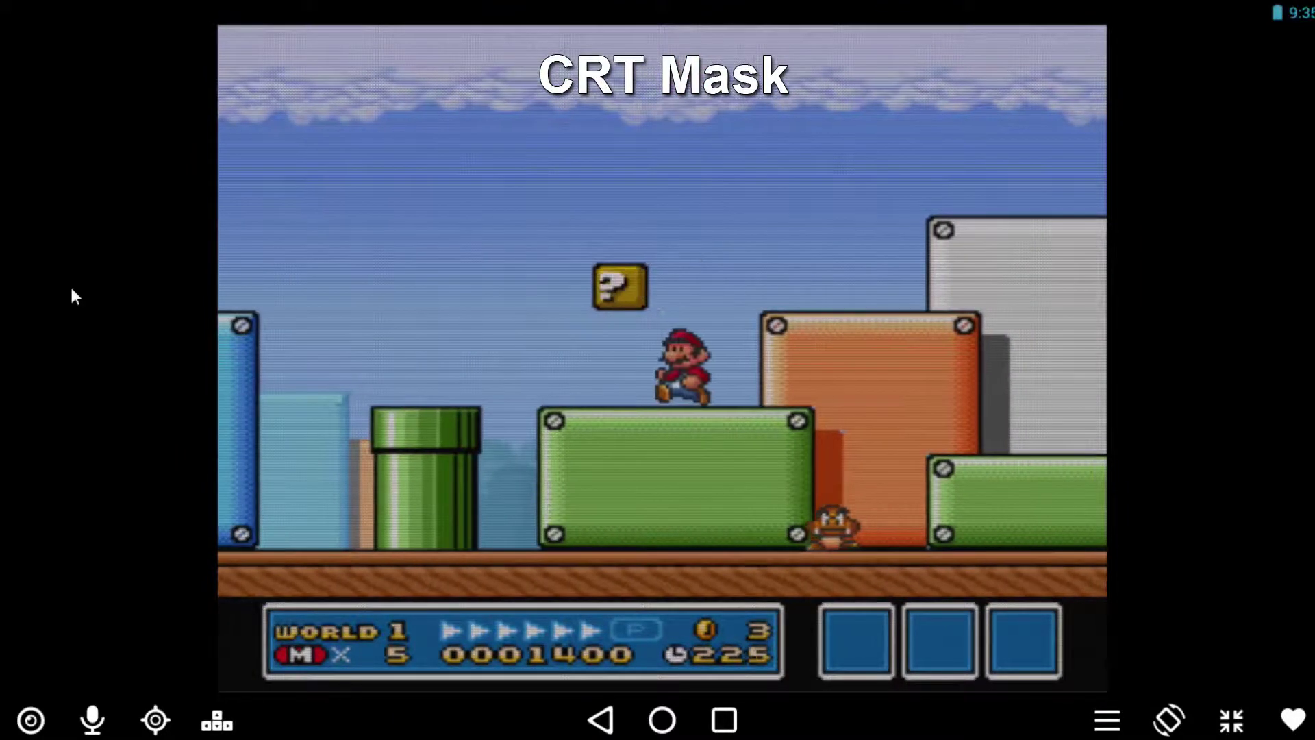
key("x")
key("Left")
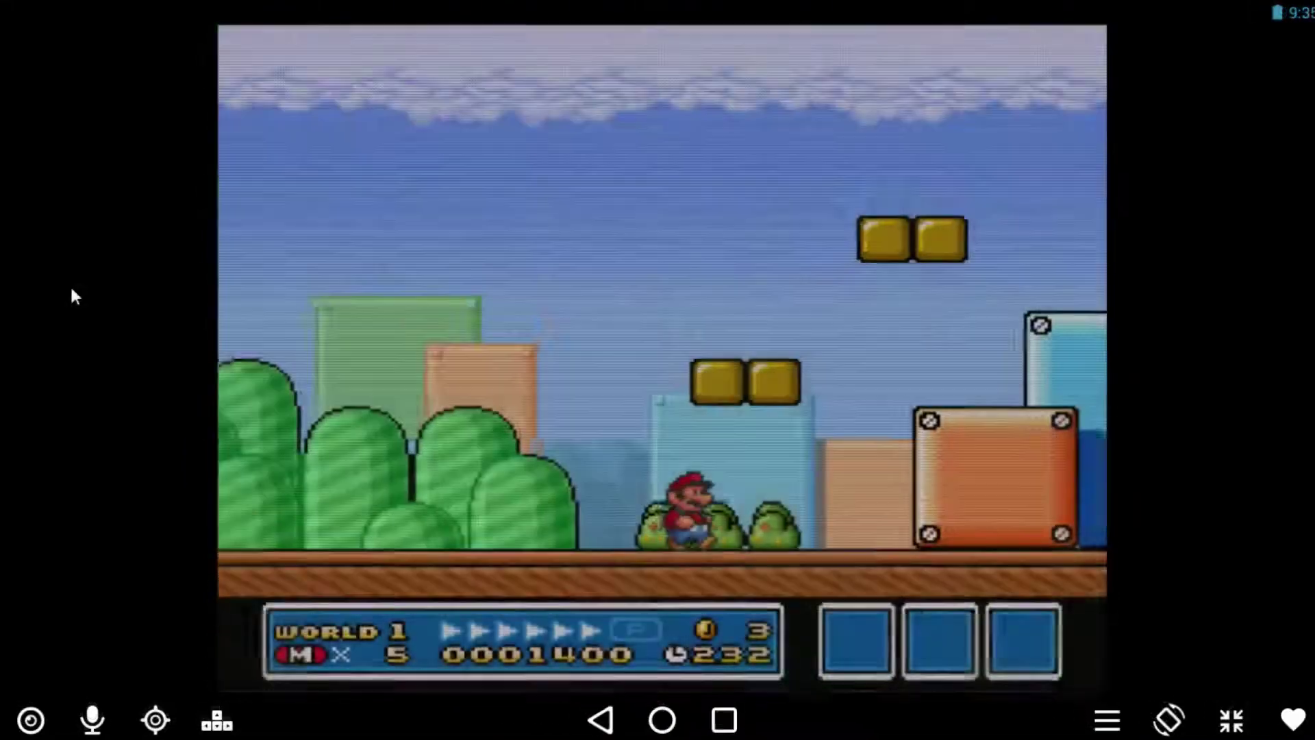
Step: Briefly play Super Mario Bros. 3, Donkey Kong Country and the Donald Duck game with the CRT overlay
key("Right")
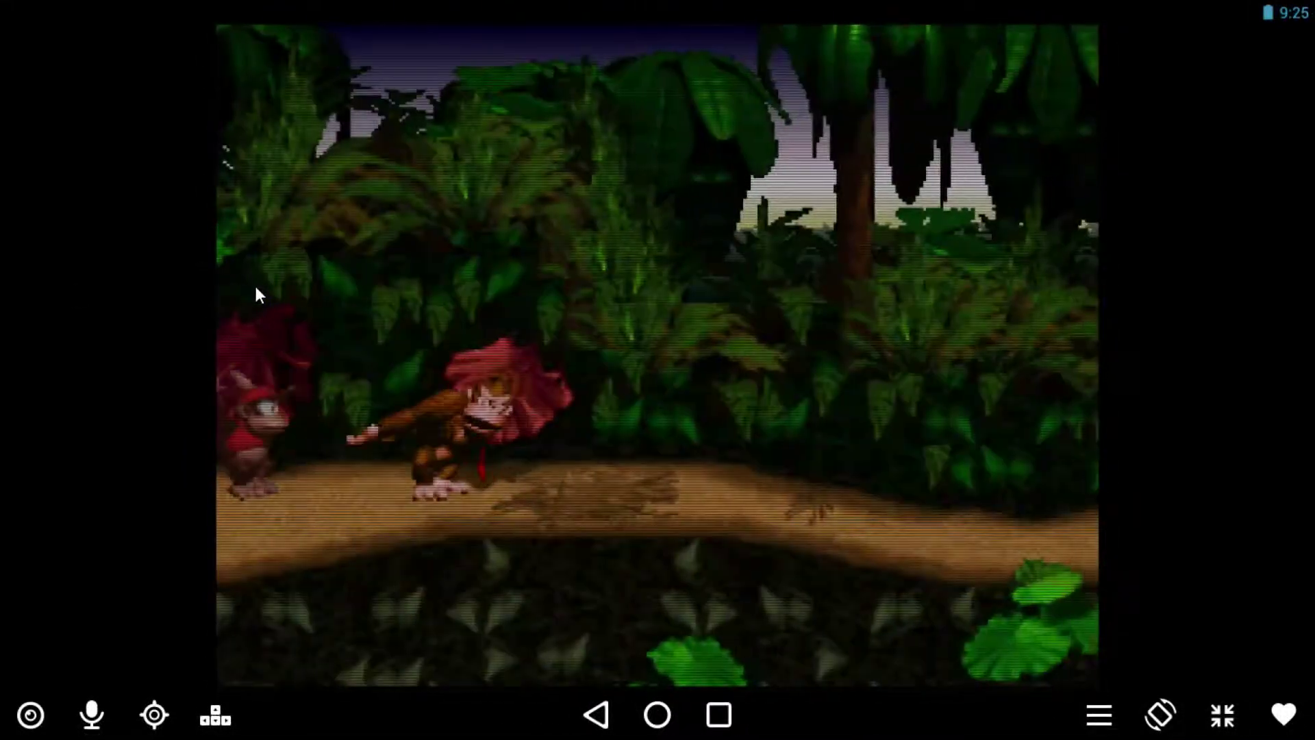
key("Right")
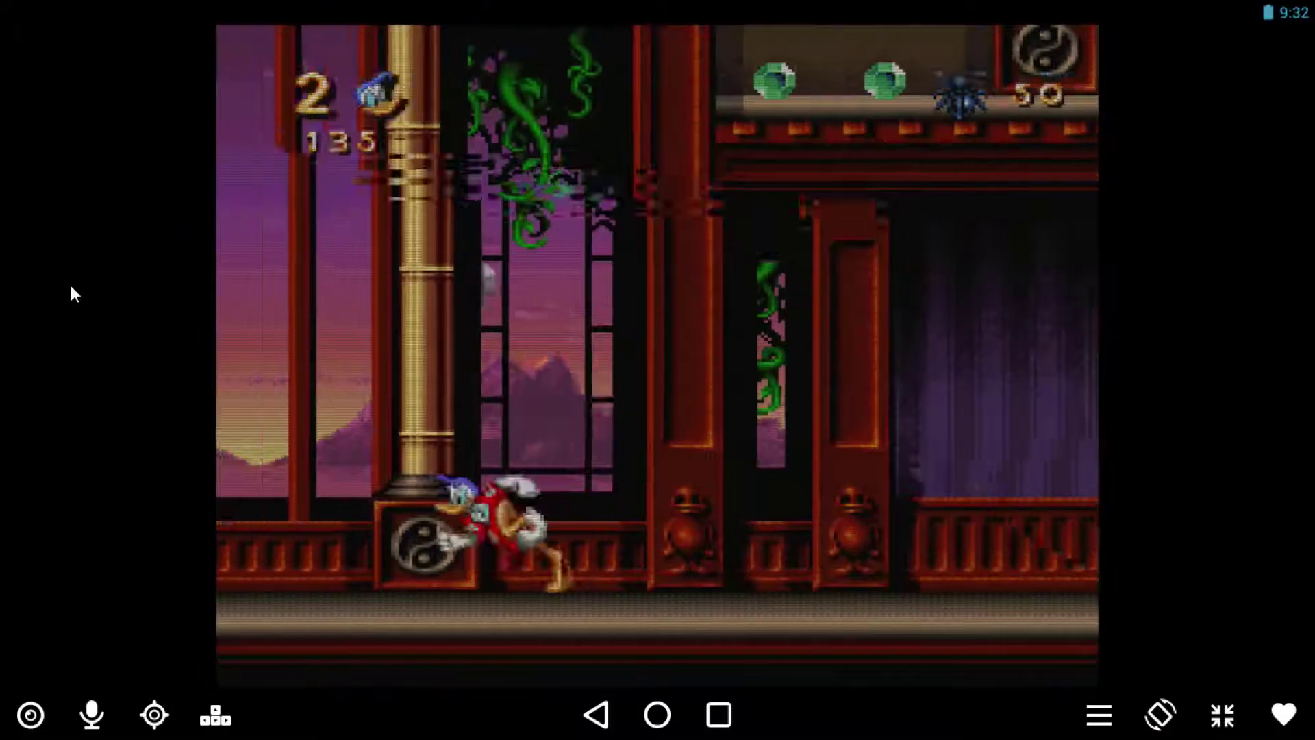
key("Right")
key("x")
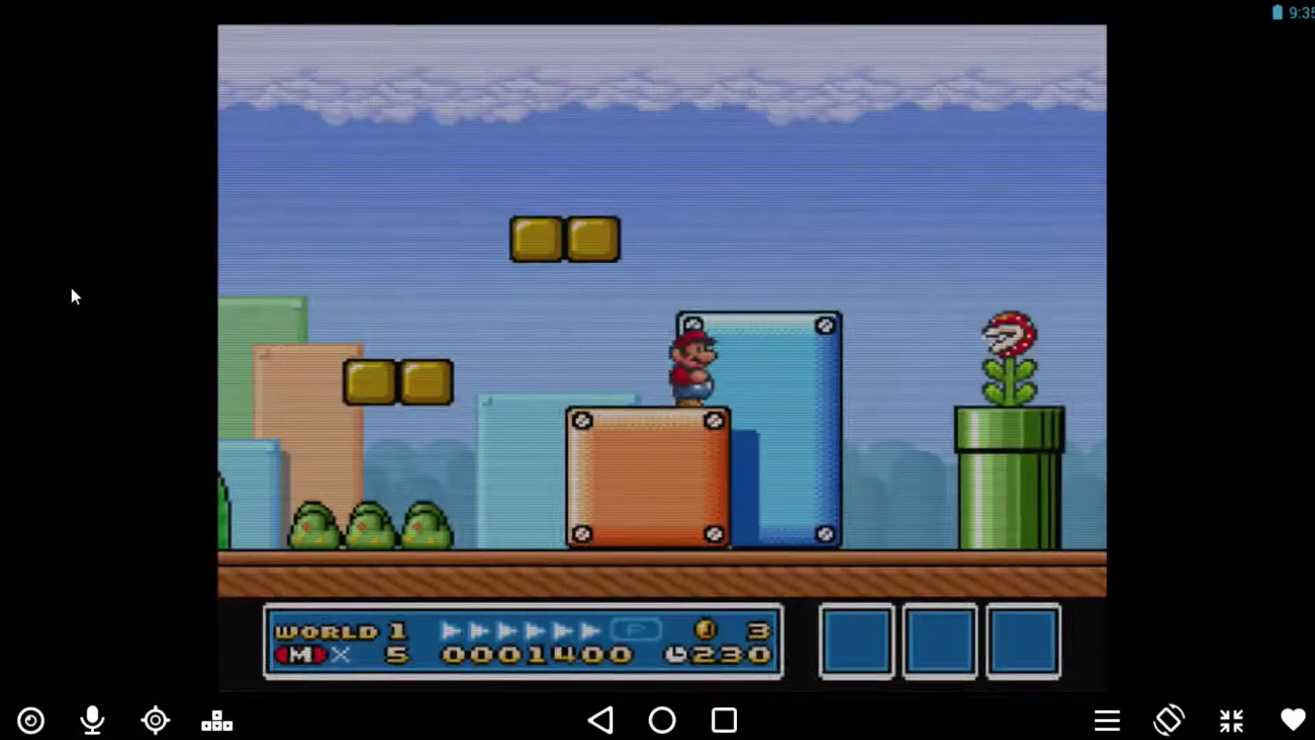
key("Right")
key("x")
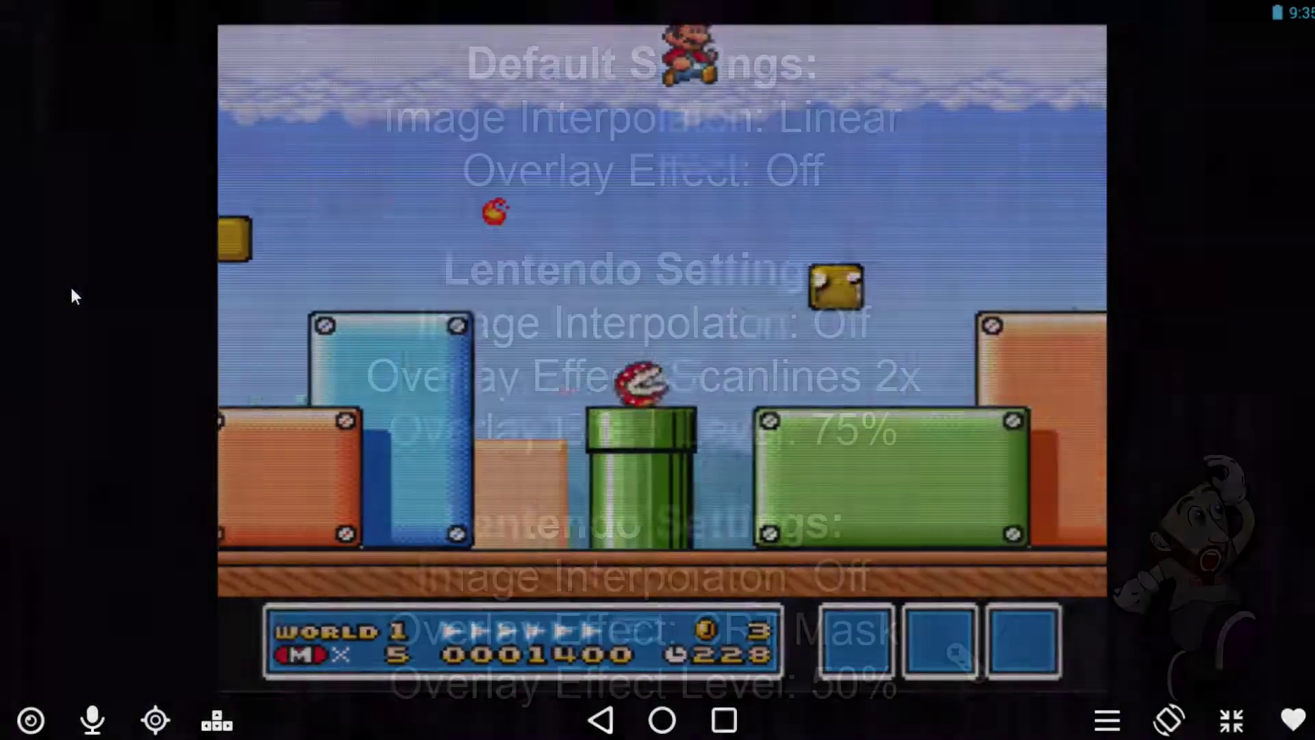